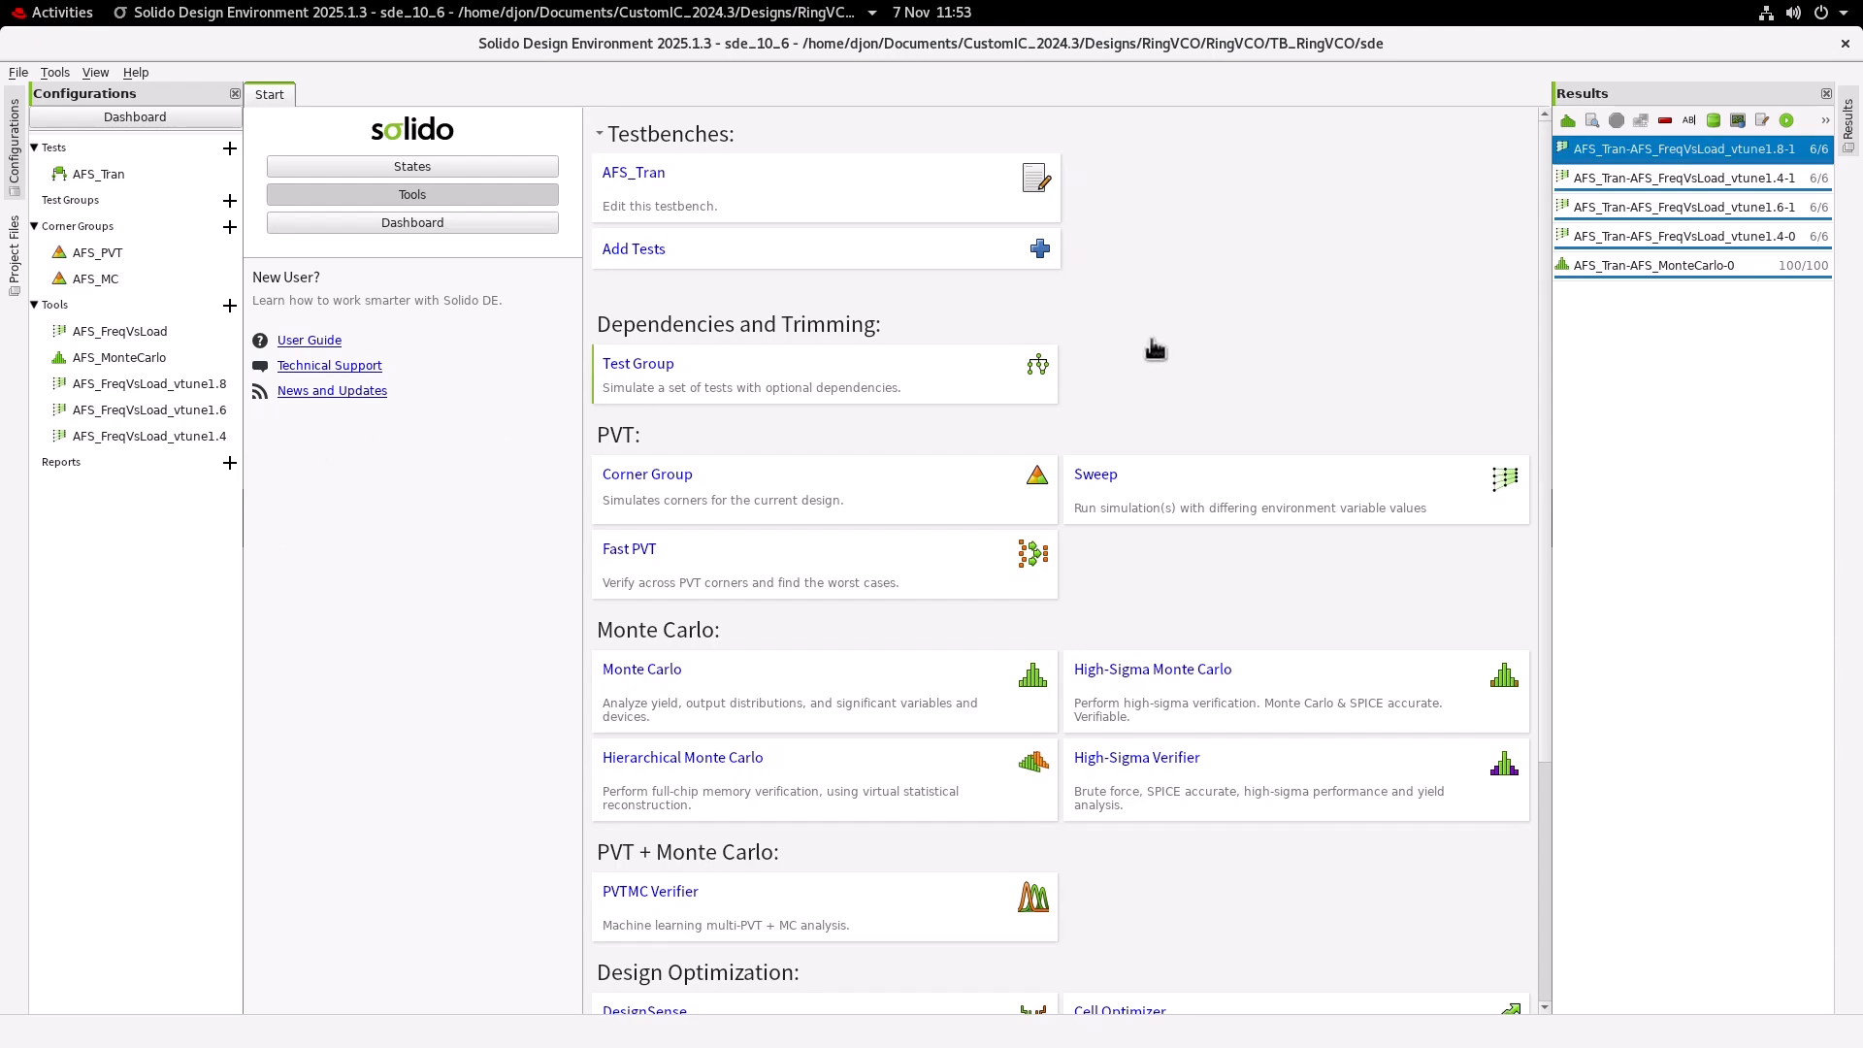
# Create a report from the AFS_Tran-AFS_FreqVsLoad_vtune1.8-1 result and rename it RingVCO_Report.
pyautogui.rightClick(1674, 147)
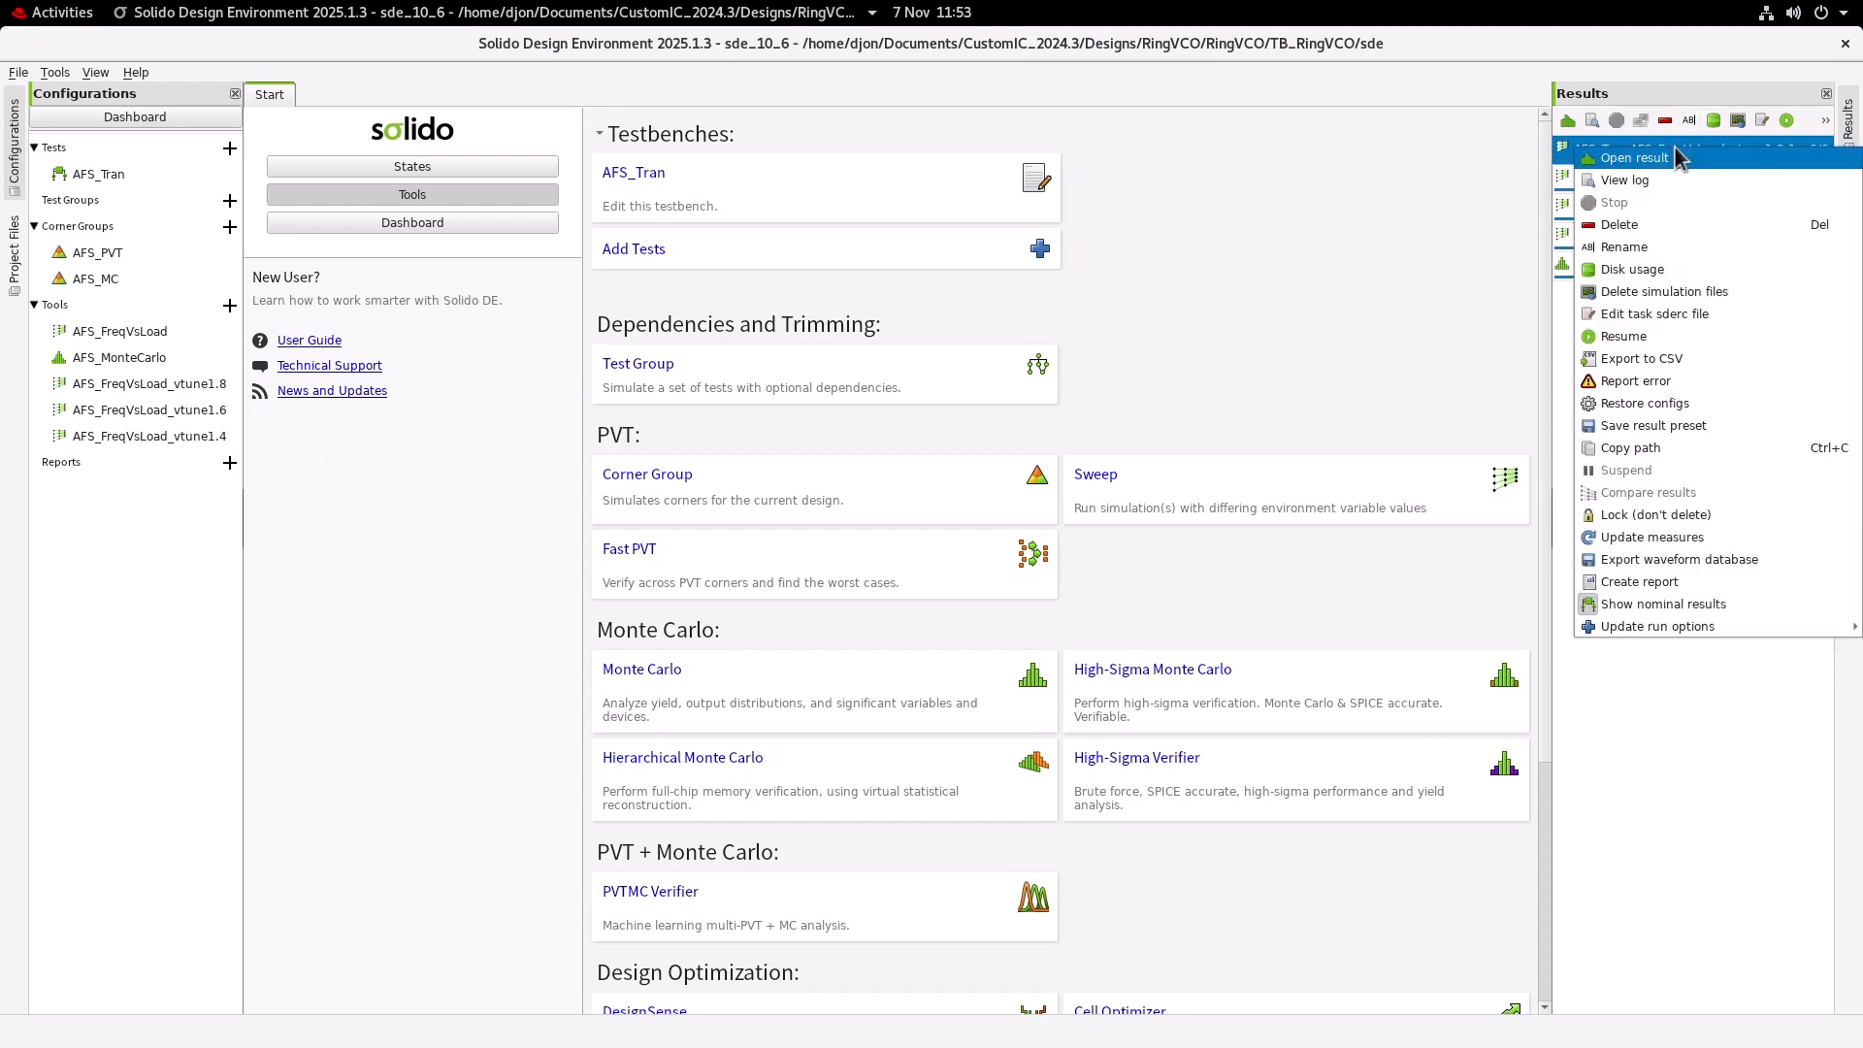
pyautogui.click(1644, 578)
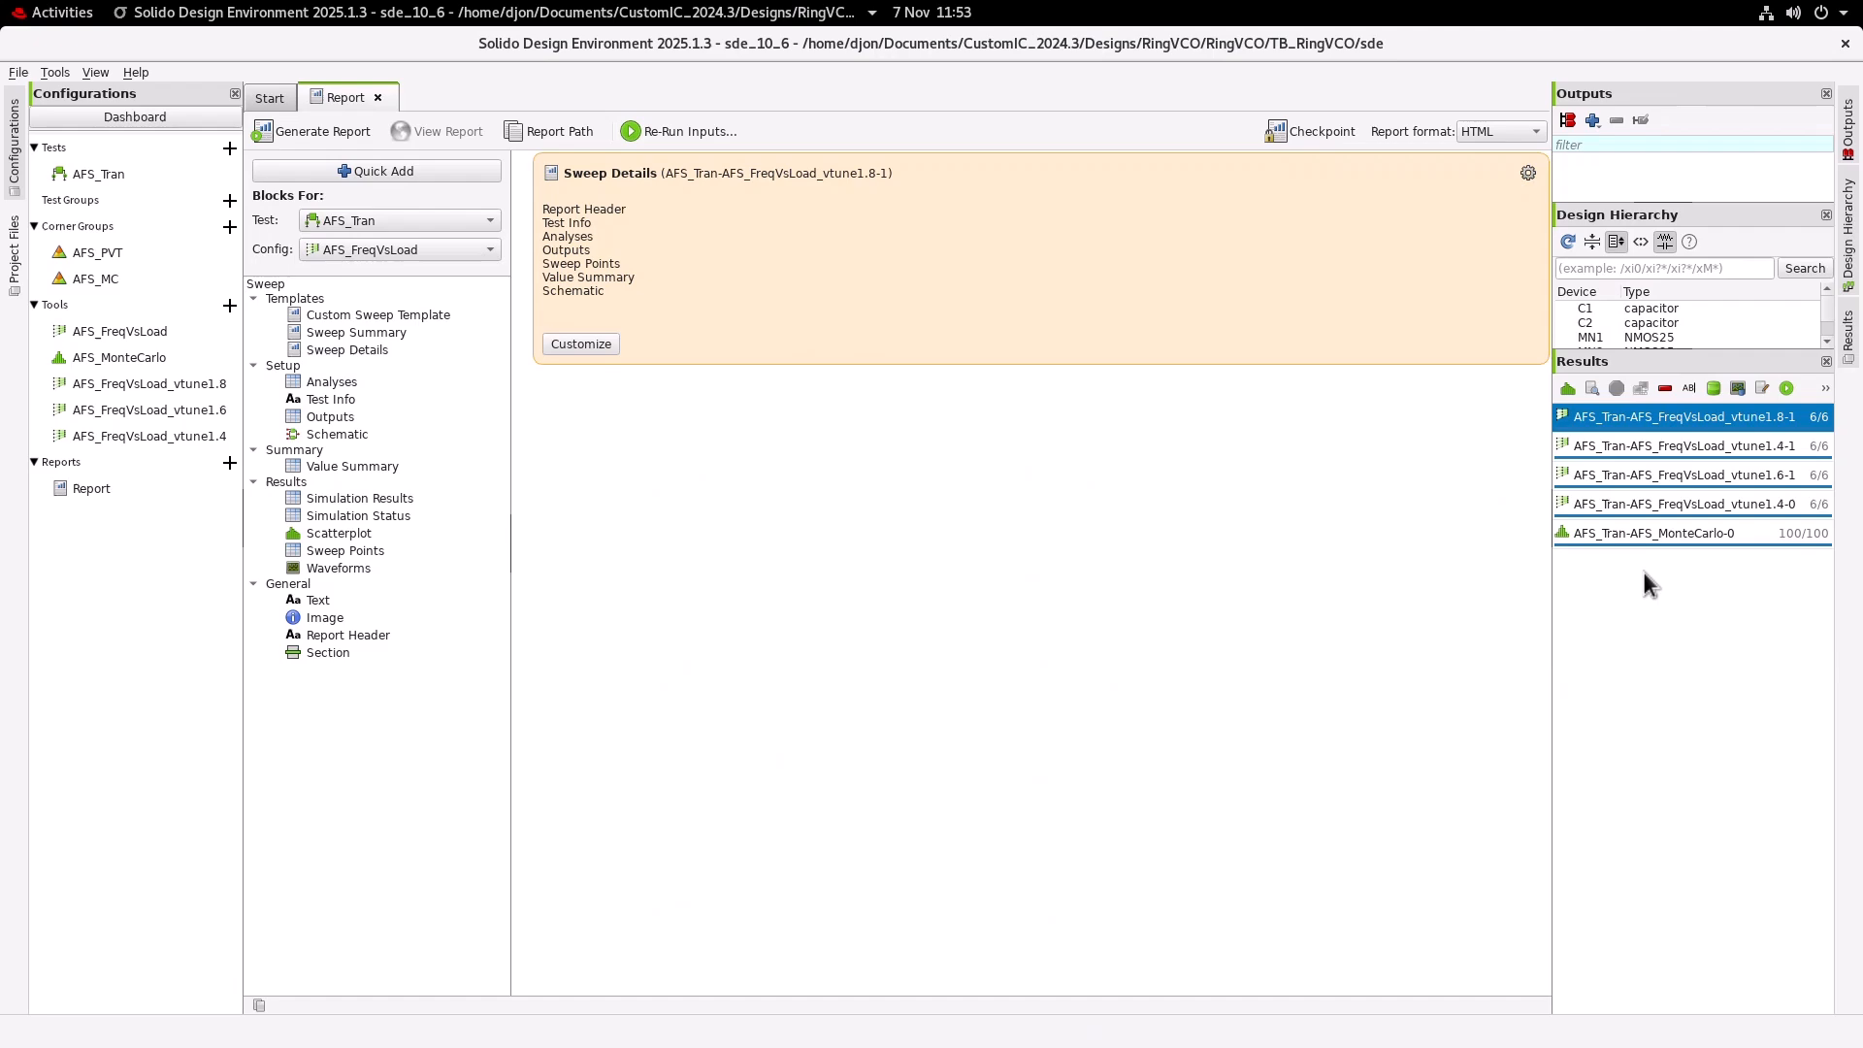
pyautogui.rightClick(142, 491)
pyautogui.click(188, 520)
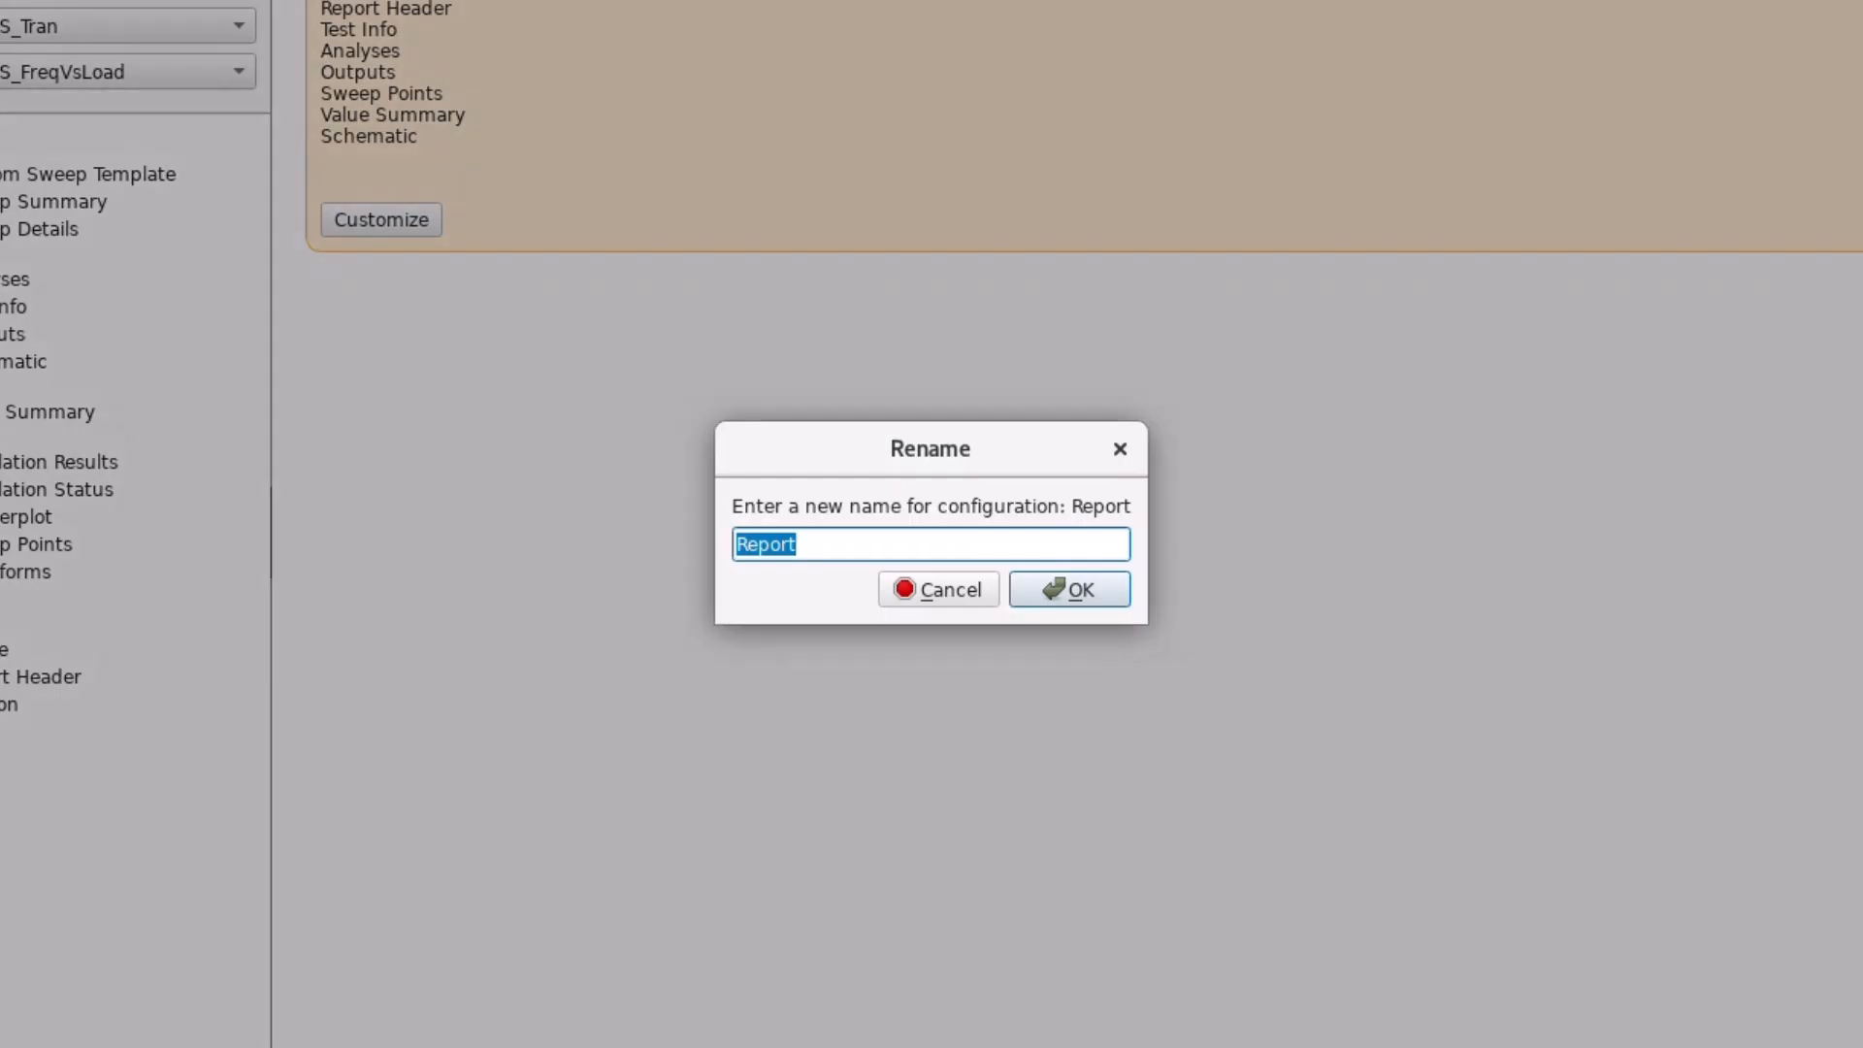
pyautogui.write('RingVCO_R')
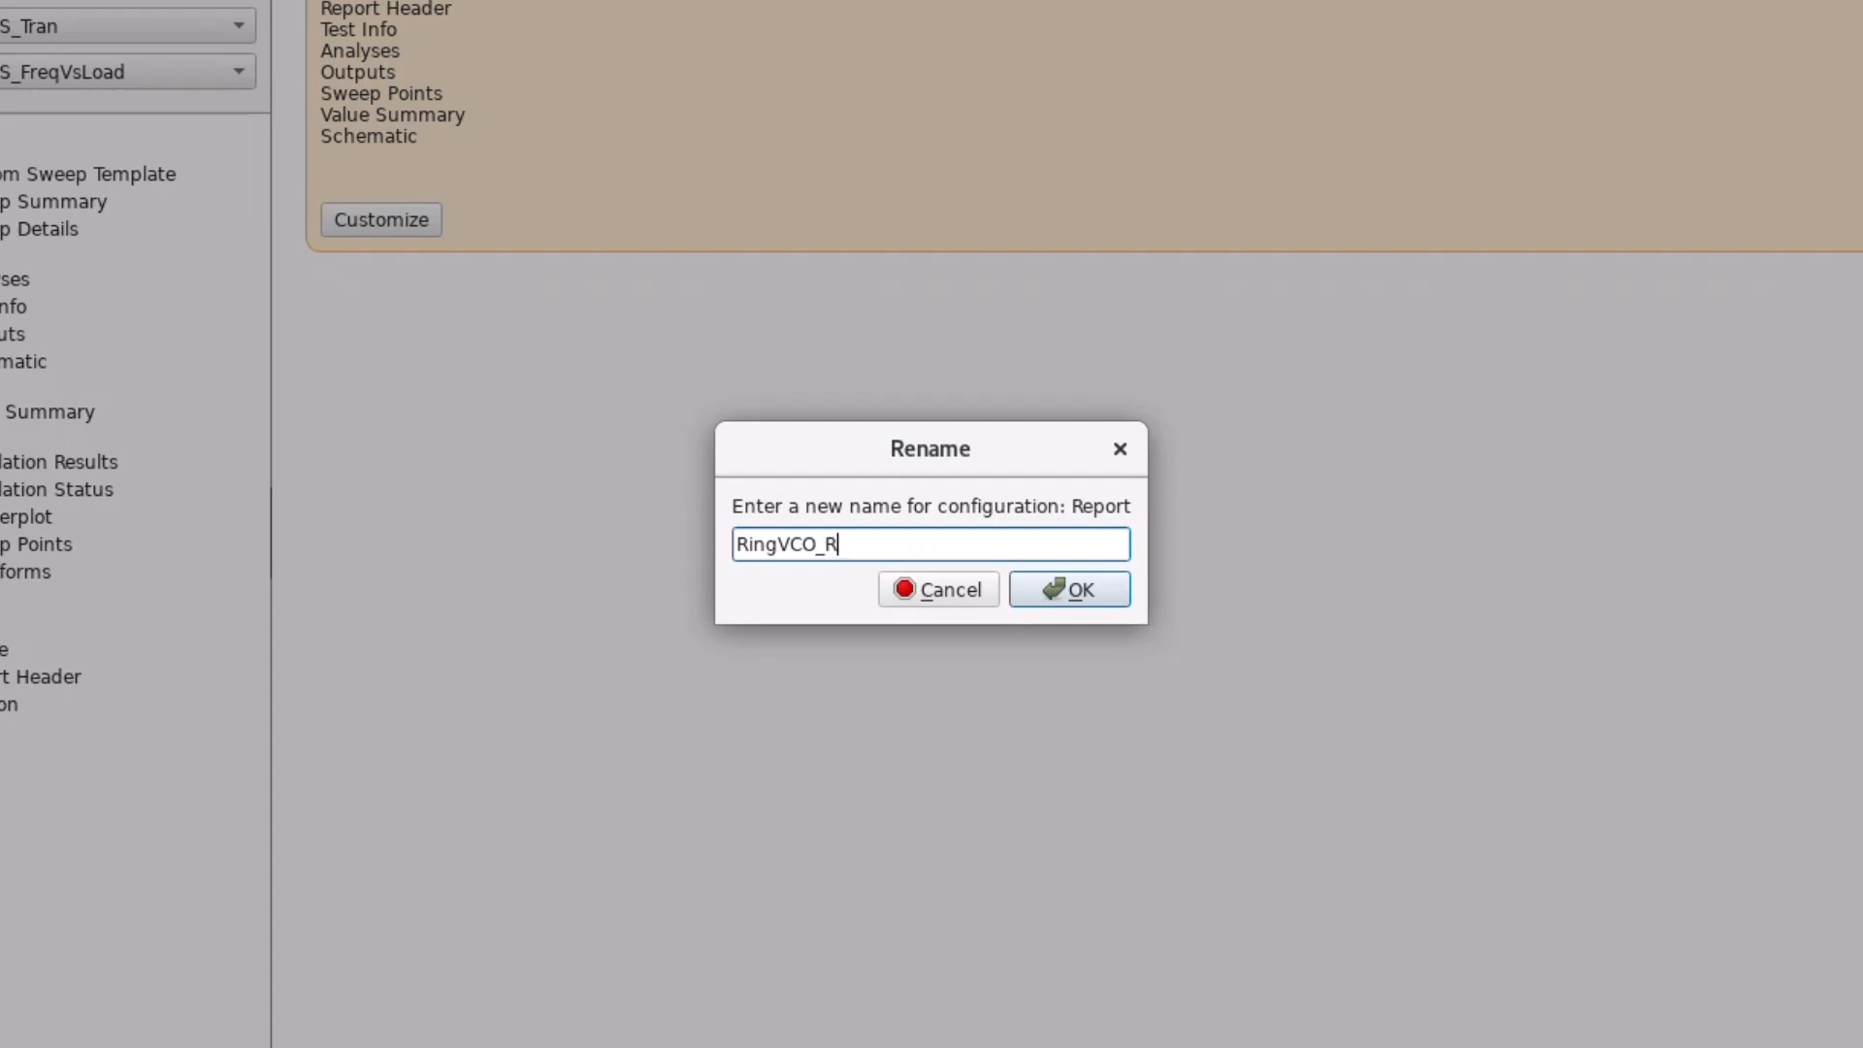
pyautogui.write('eport')
pyautogui.press('Return')
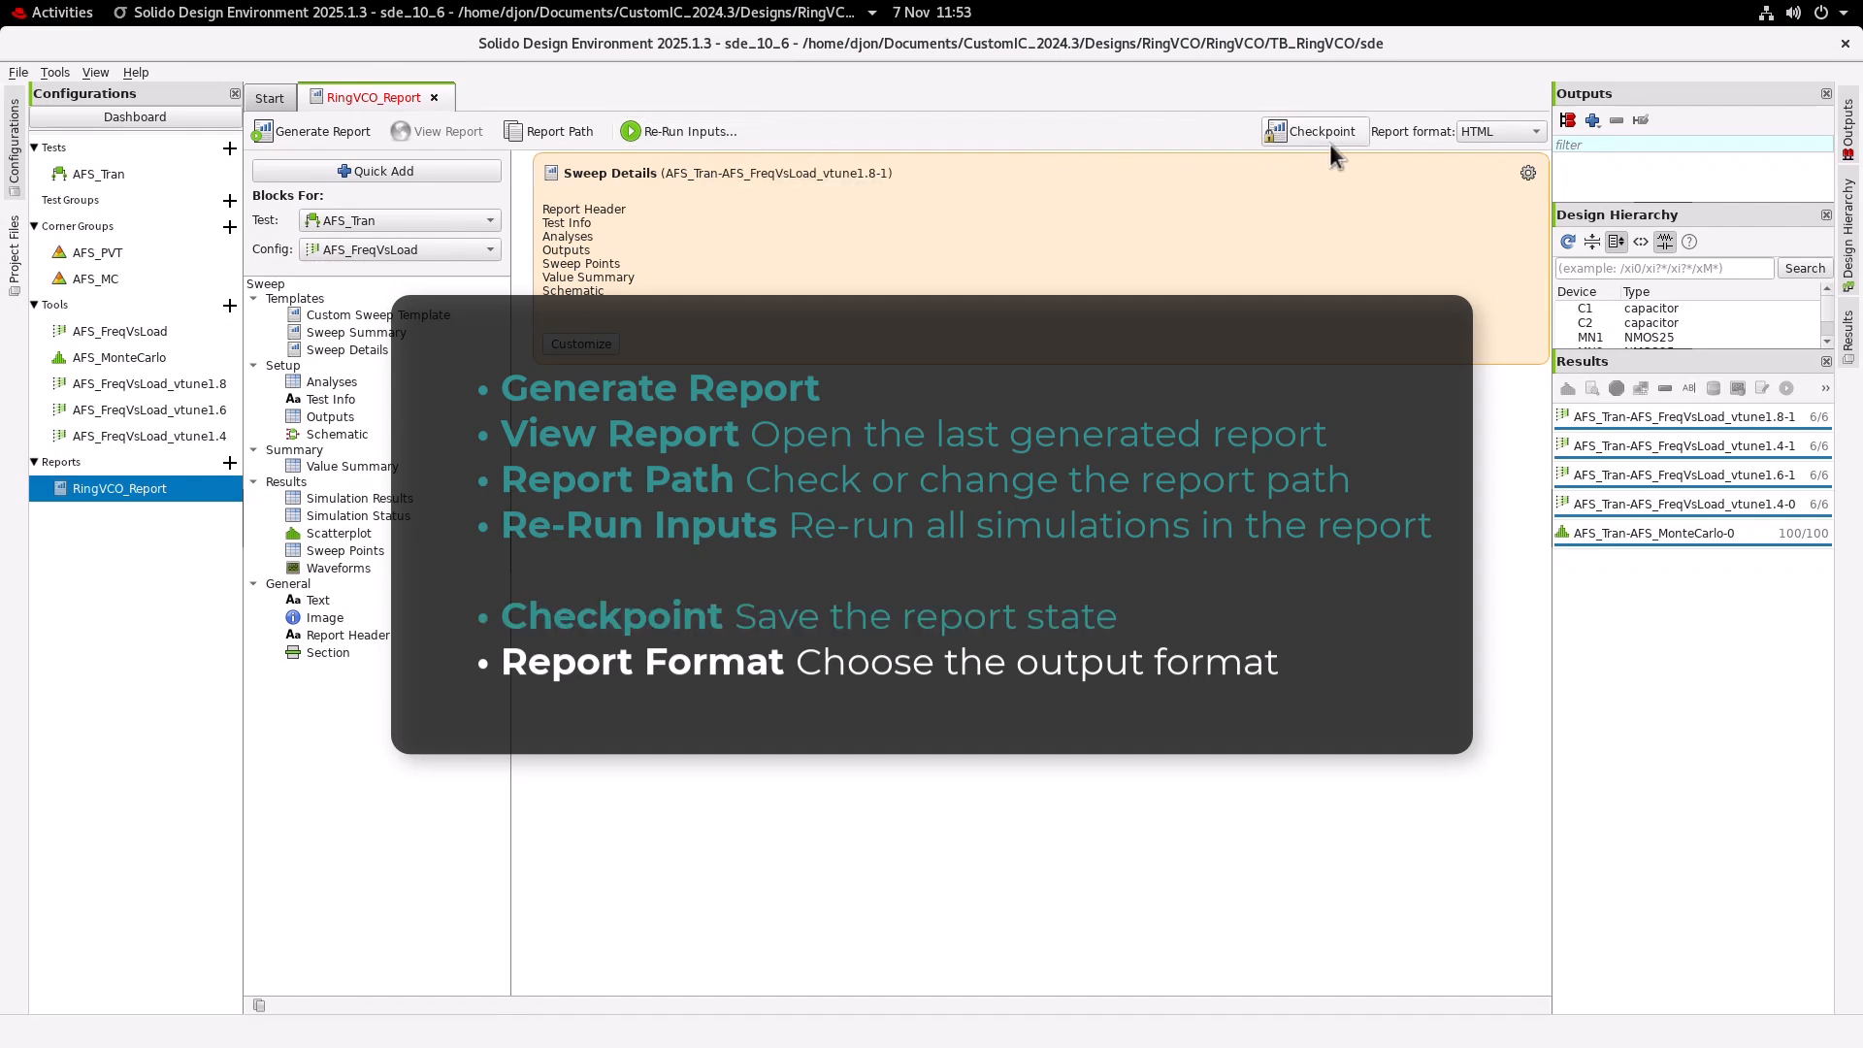
# Choose HTML as the output format of the report.
pyautogui.click(1488, 138)
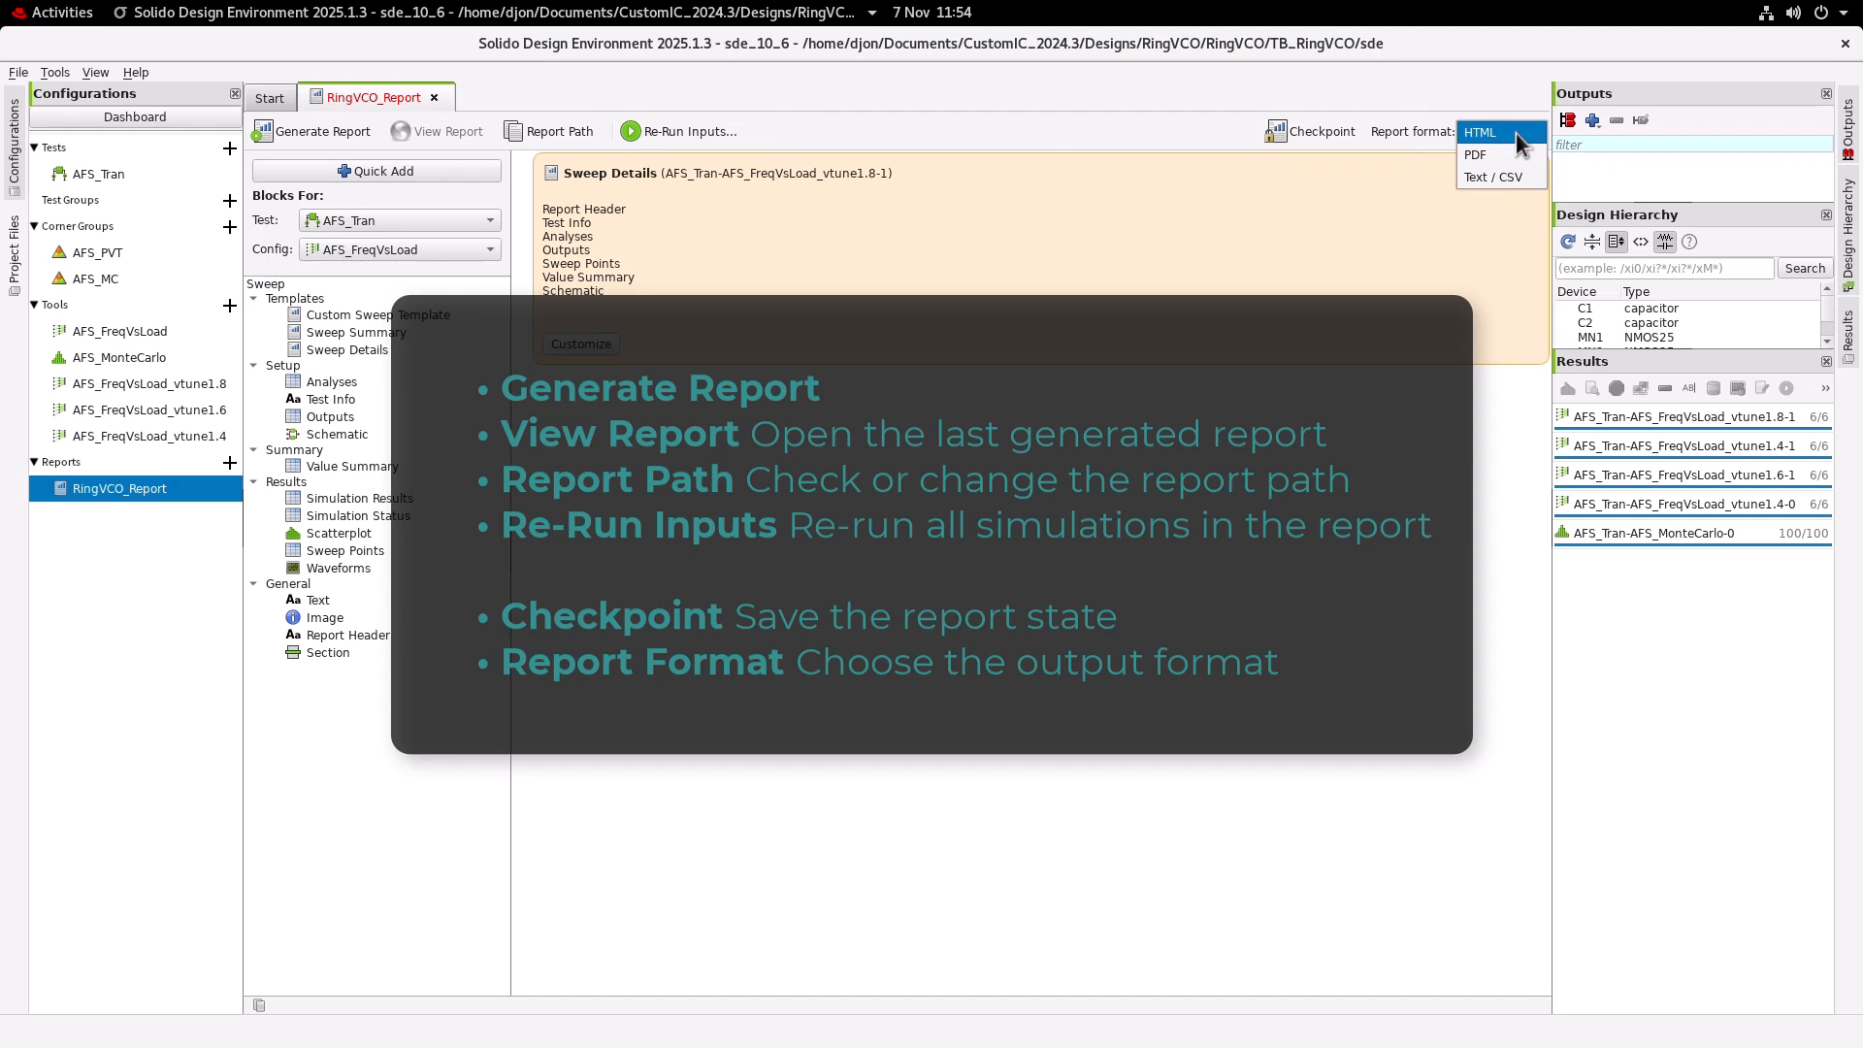
pyautogui.click(1516, 132)
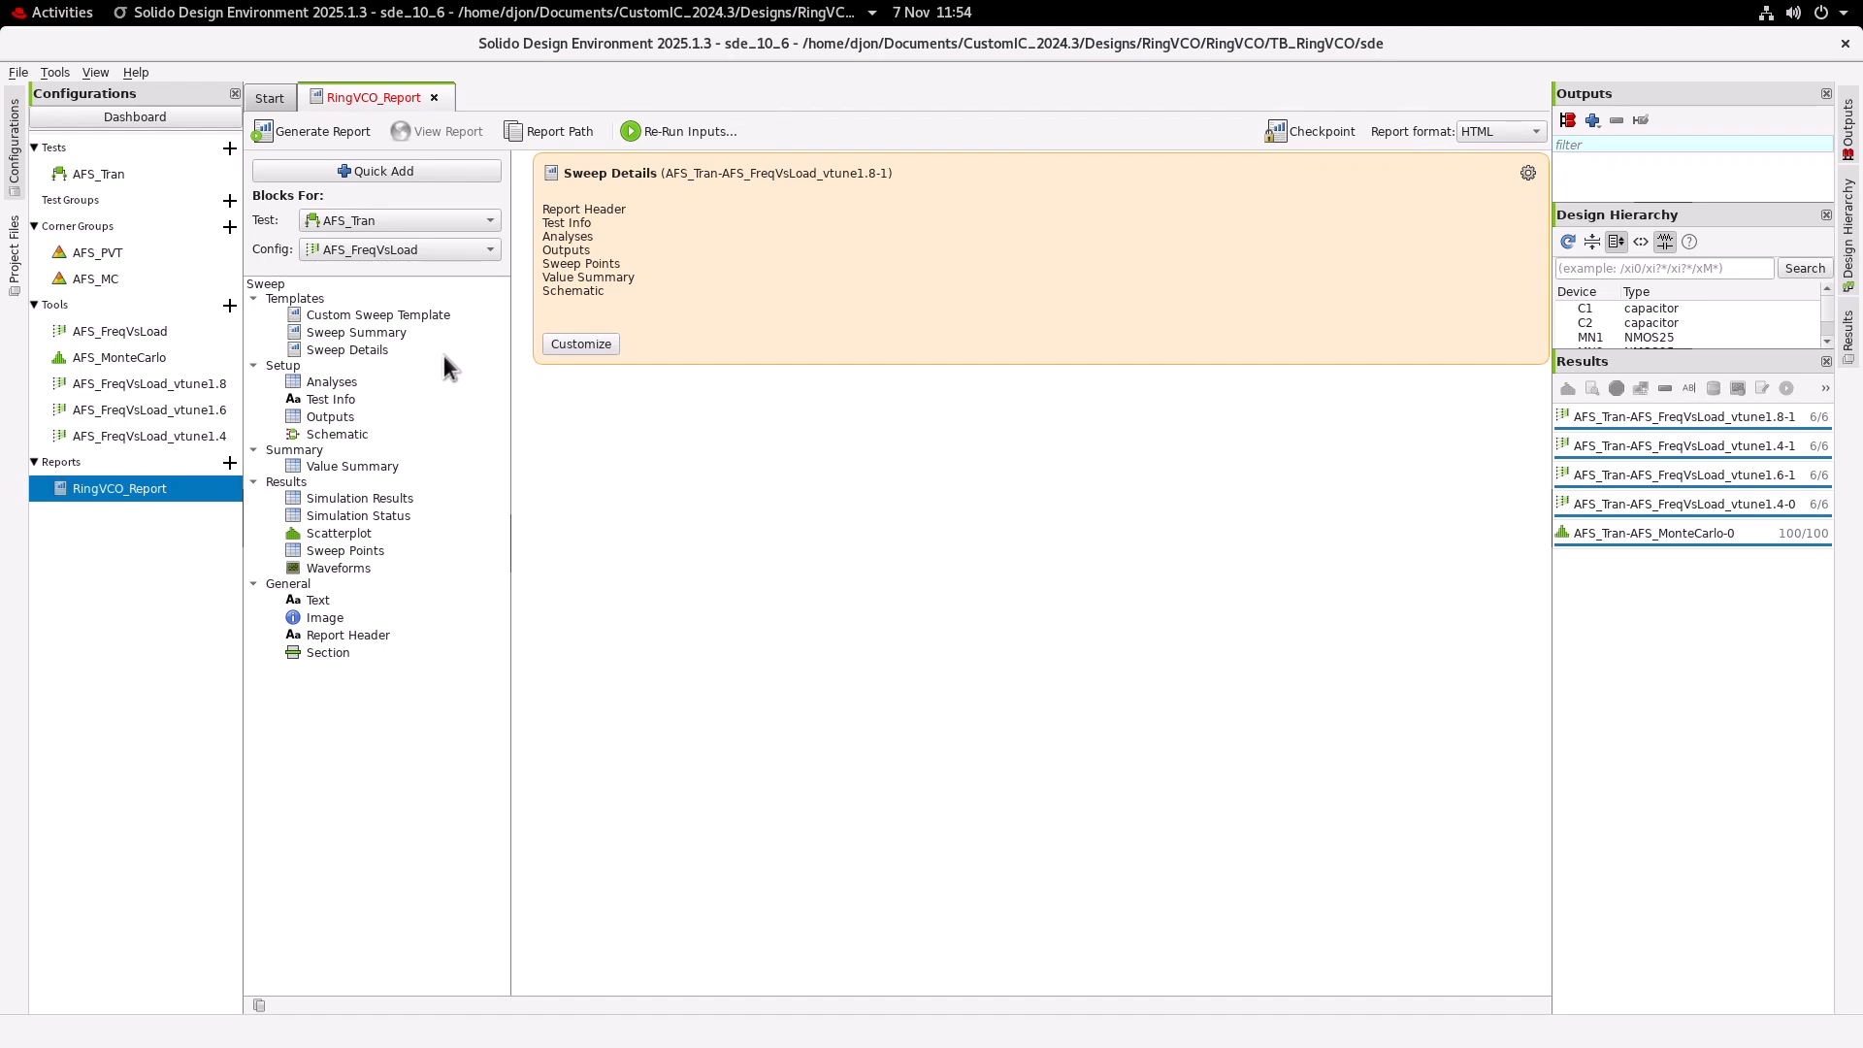
# Set the block configuration to AFS_FreqVsLoad_vtune1.4 and delete the Sweep Details block from the report.
pyautogui.click(449, 245)
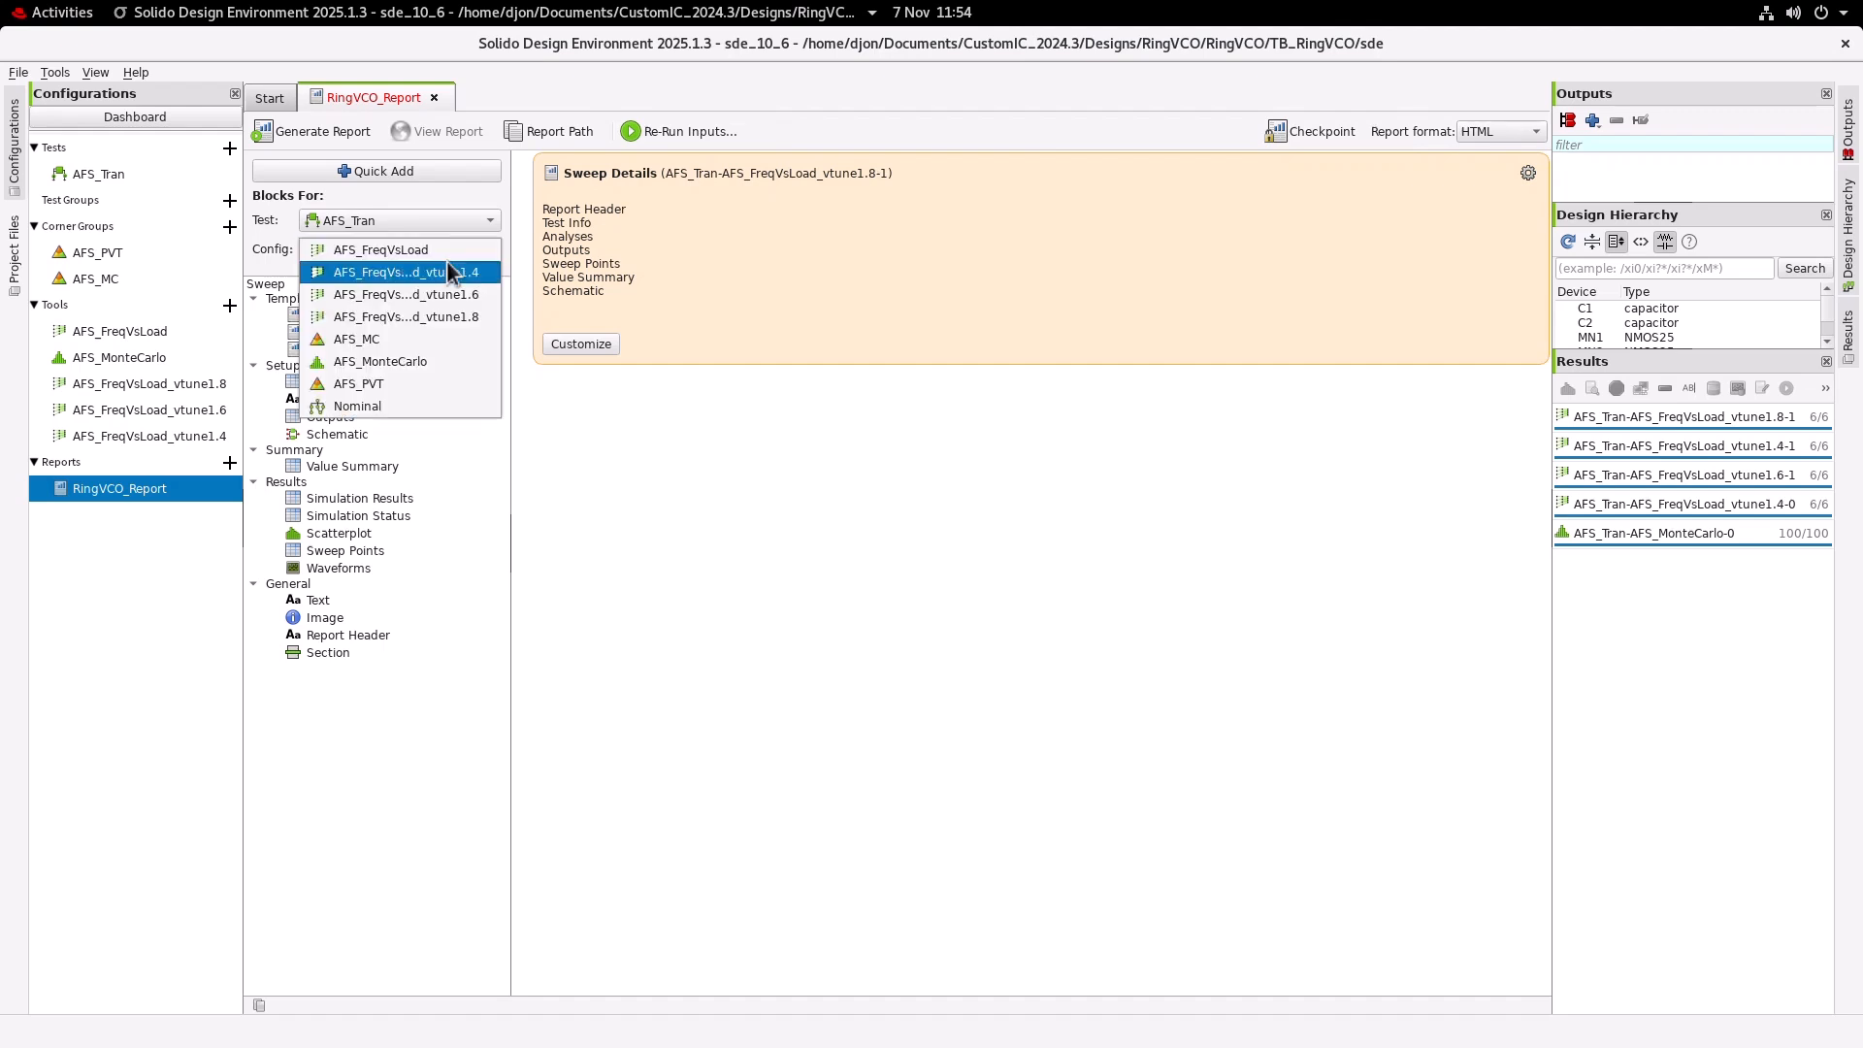
pyautogui.click(437, 359)
pyautogui.click(432, 250)
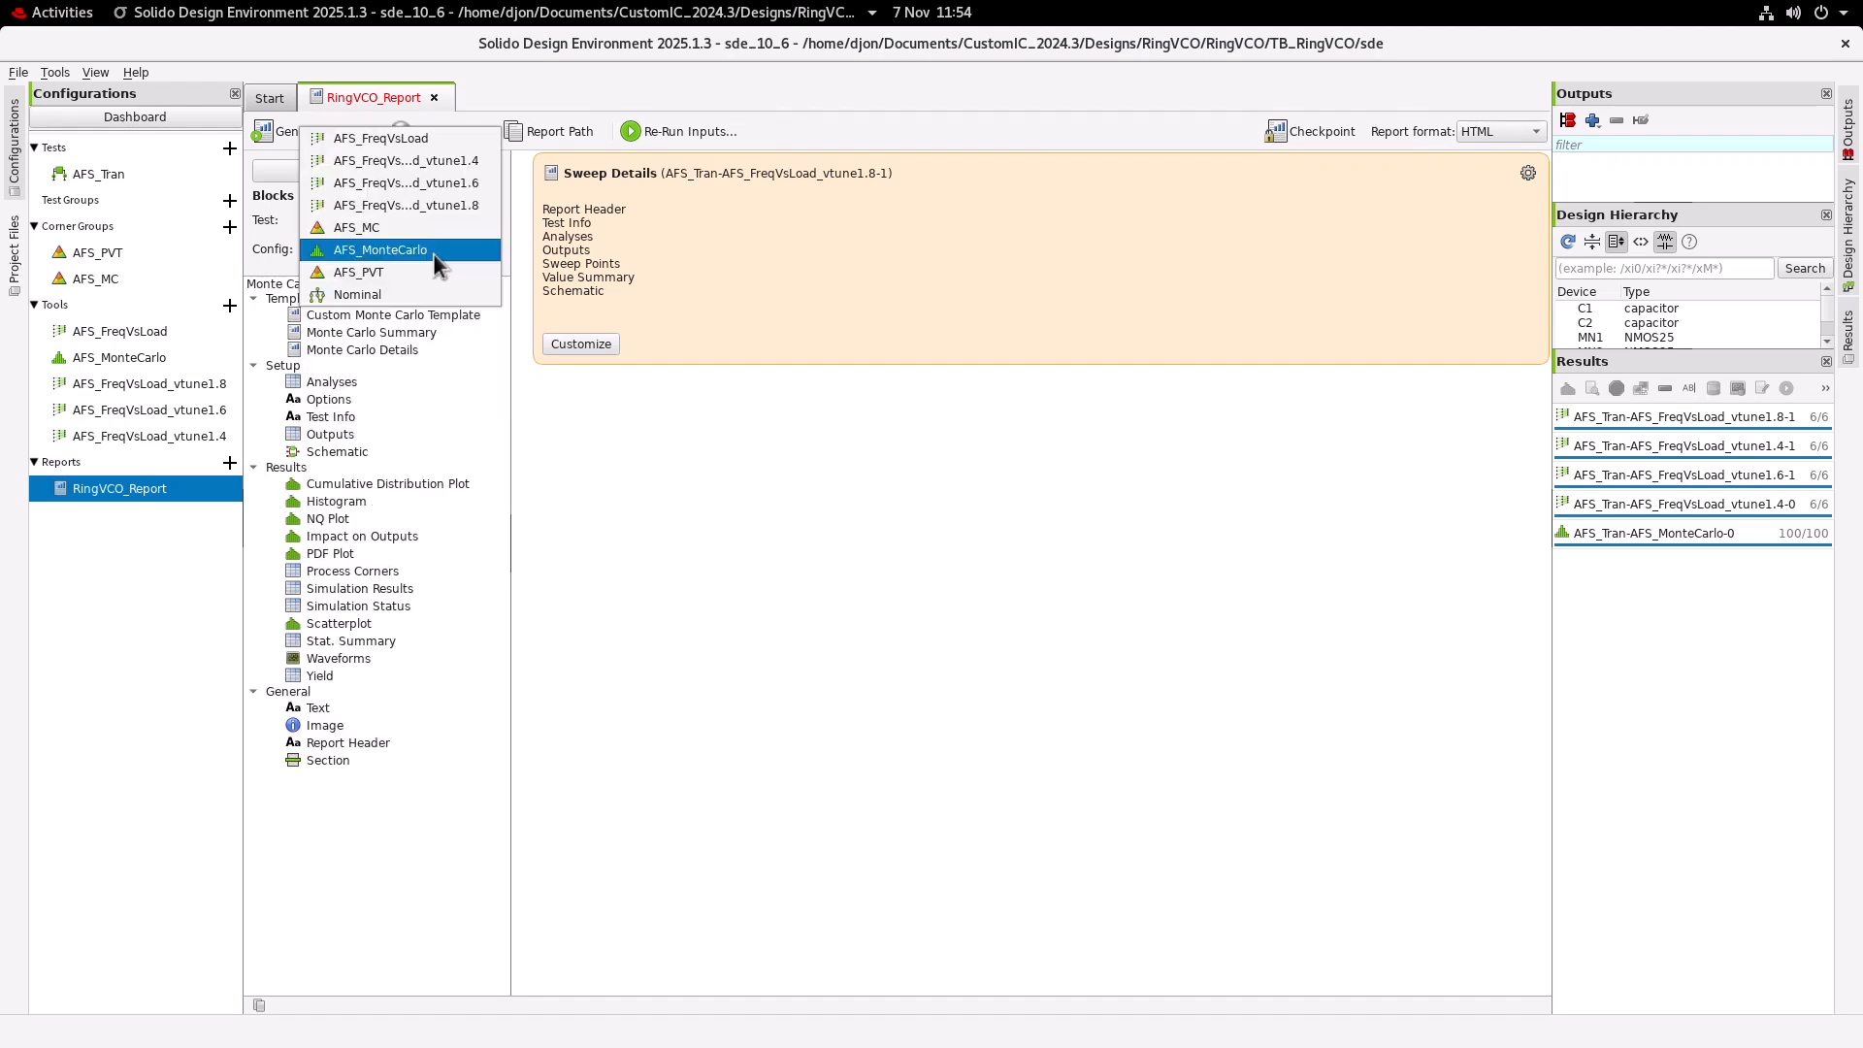
pyautogui.click(462, 161)
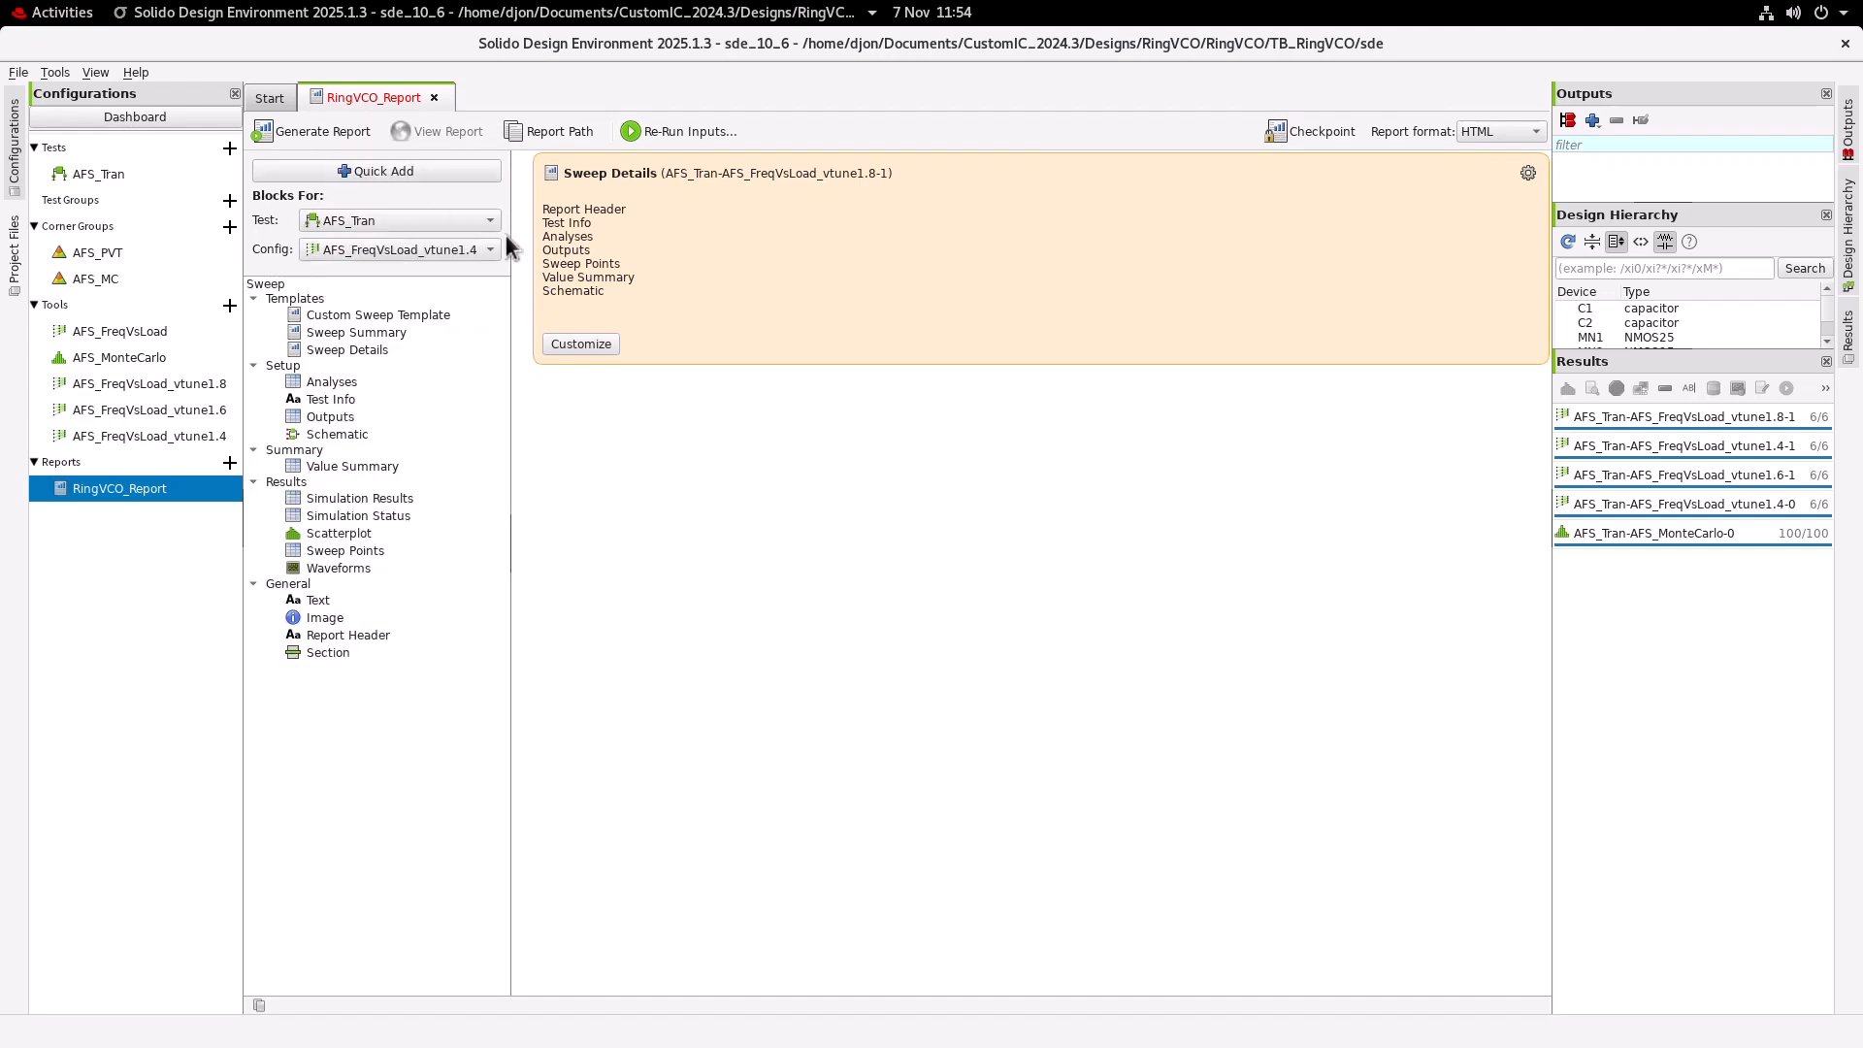
pyautogui.press('Delete')
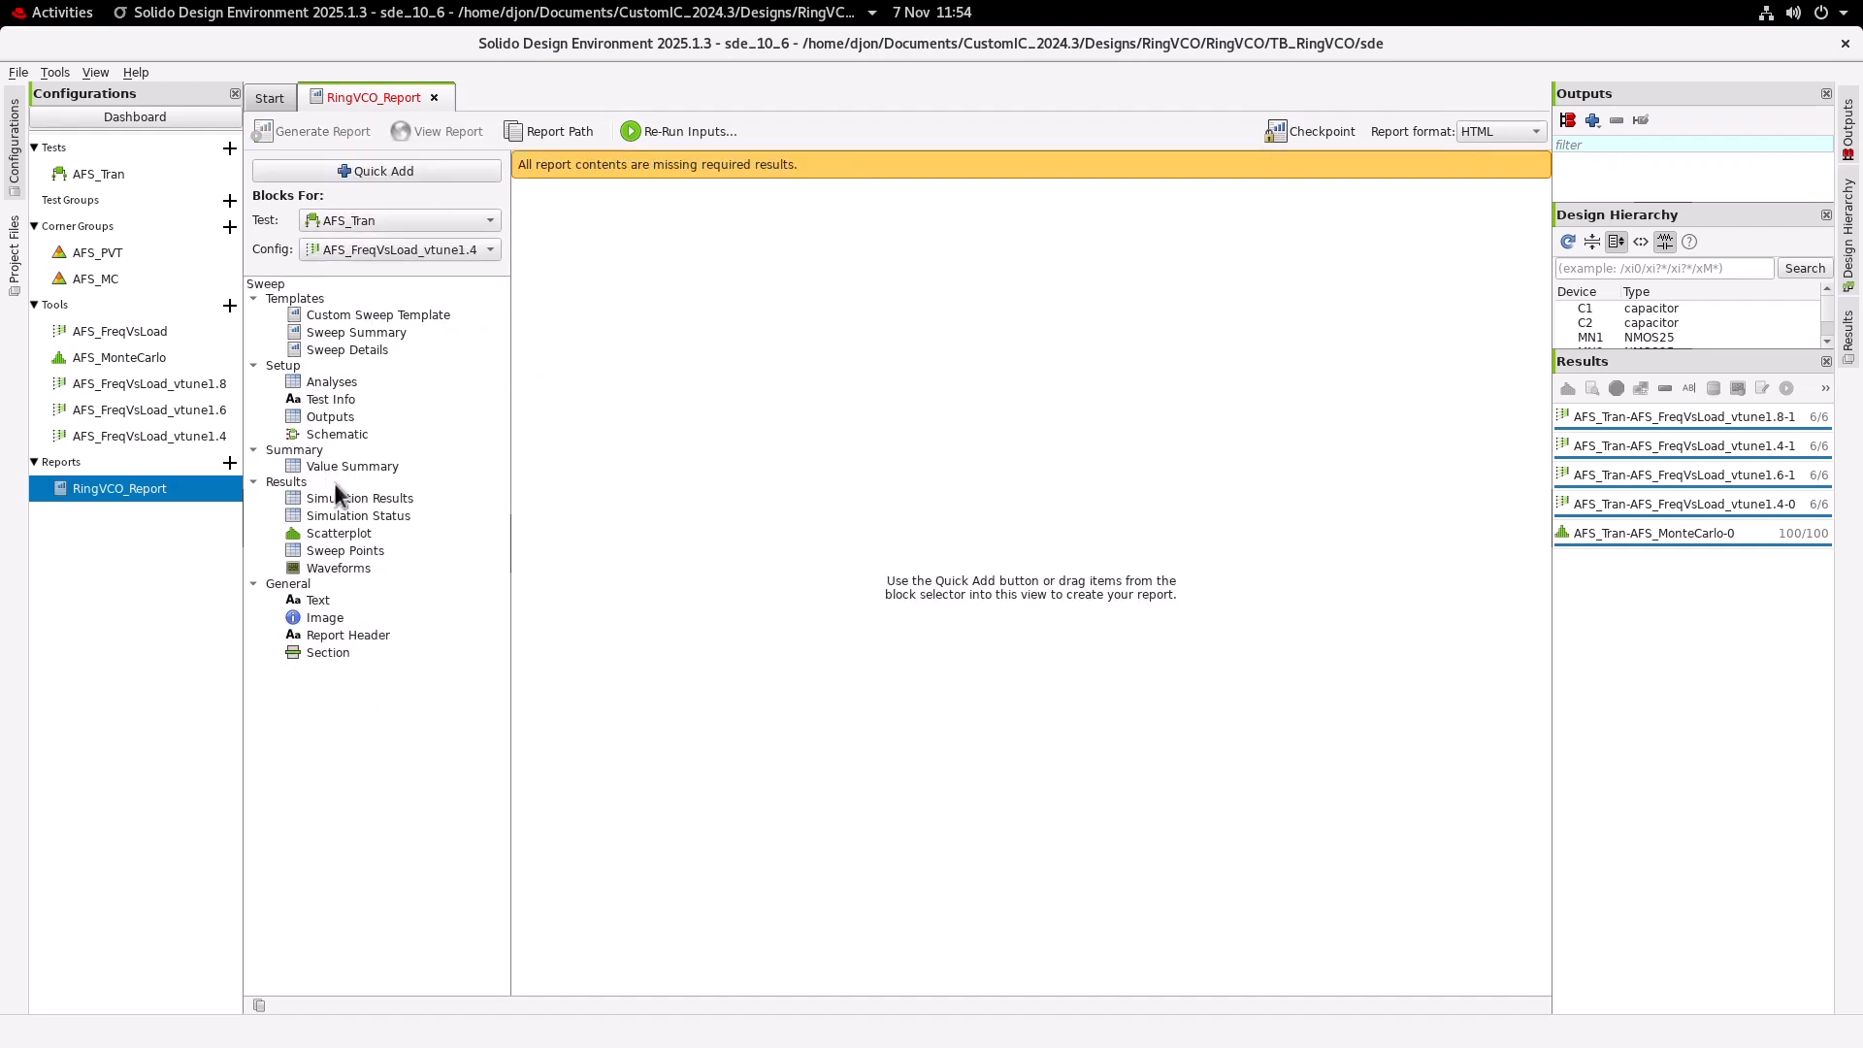
# Add a Simulation Results block whose table contains only Sim. ID, Cap, Vtune and RingFreq.
pyautogui.moveTo(334, 495); pyautogui.dragTo(604, 456)
pyautogui.click(558, 231)
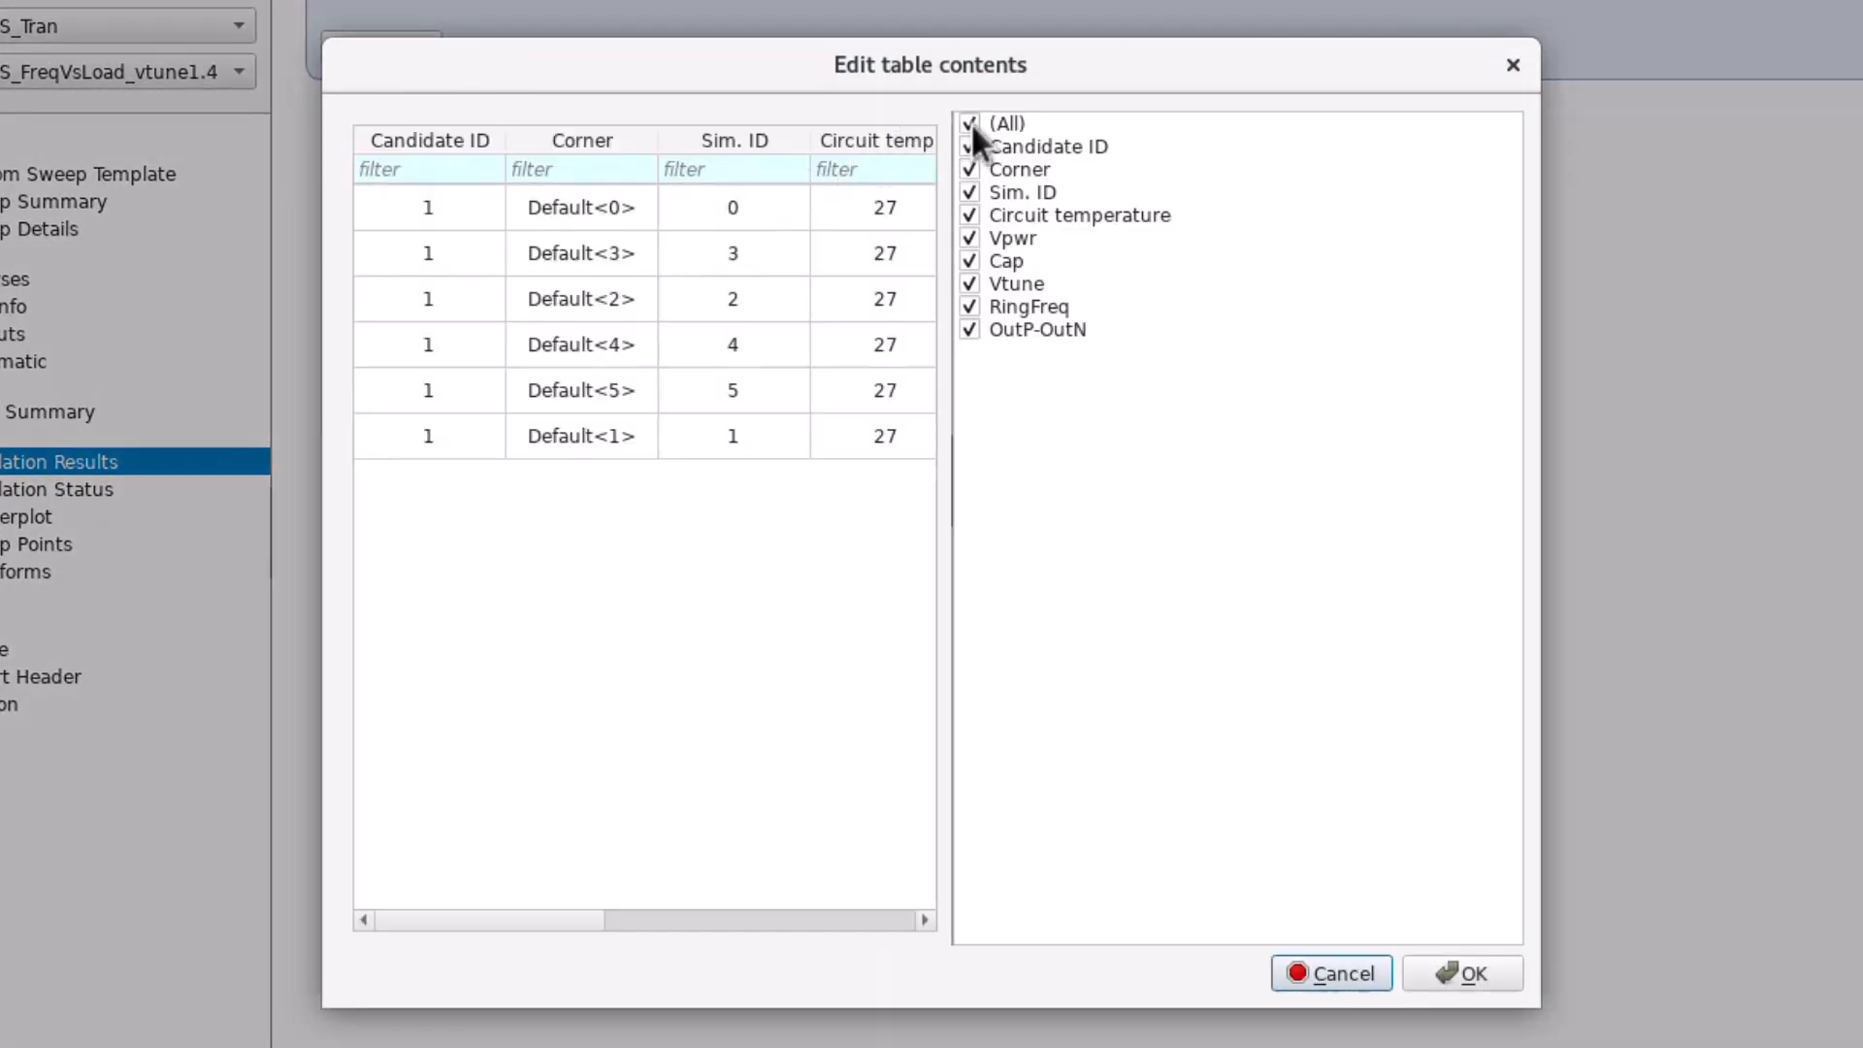
pyautogui.click(969, 124)
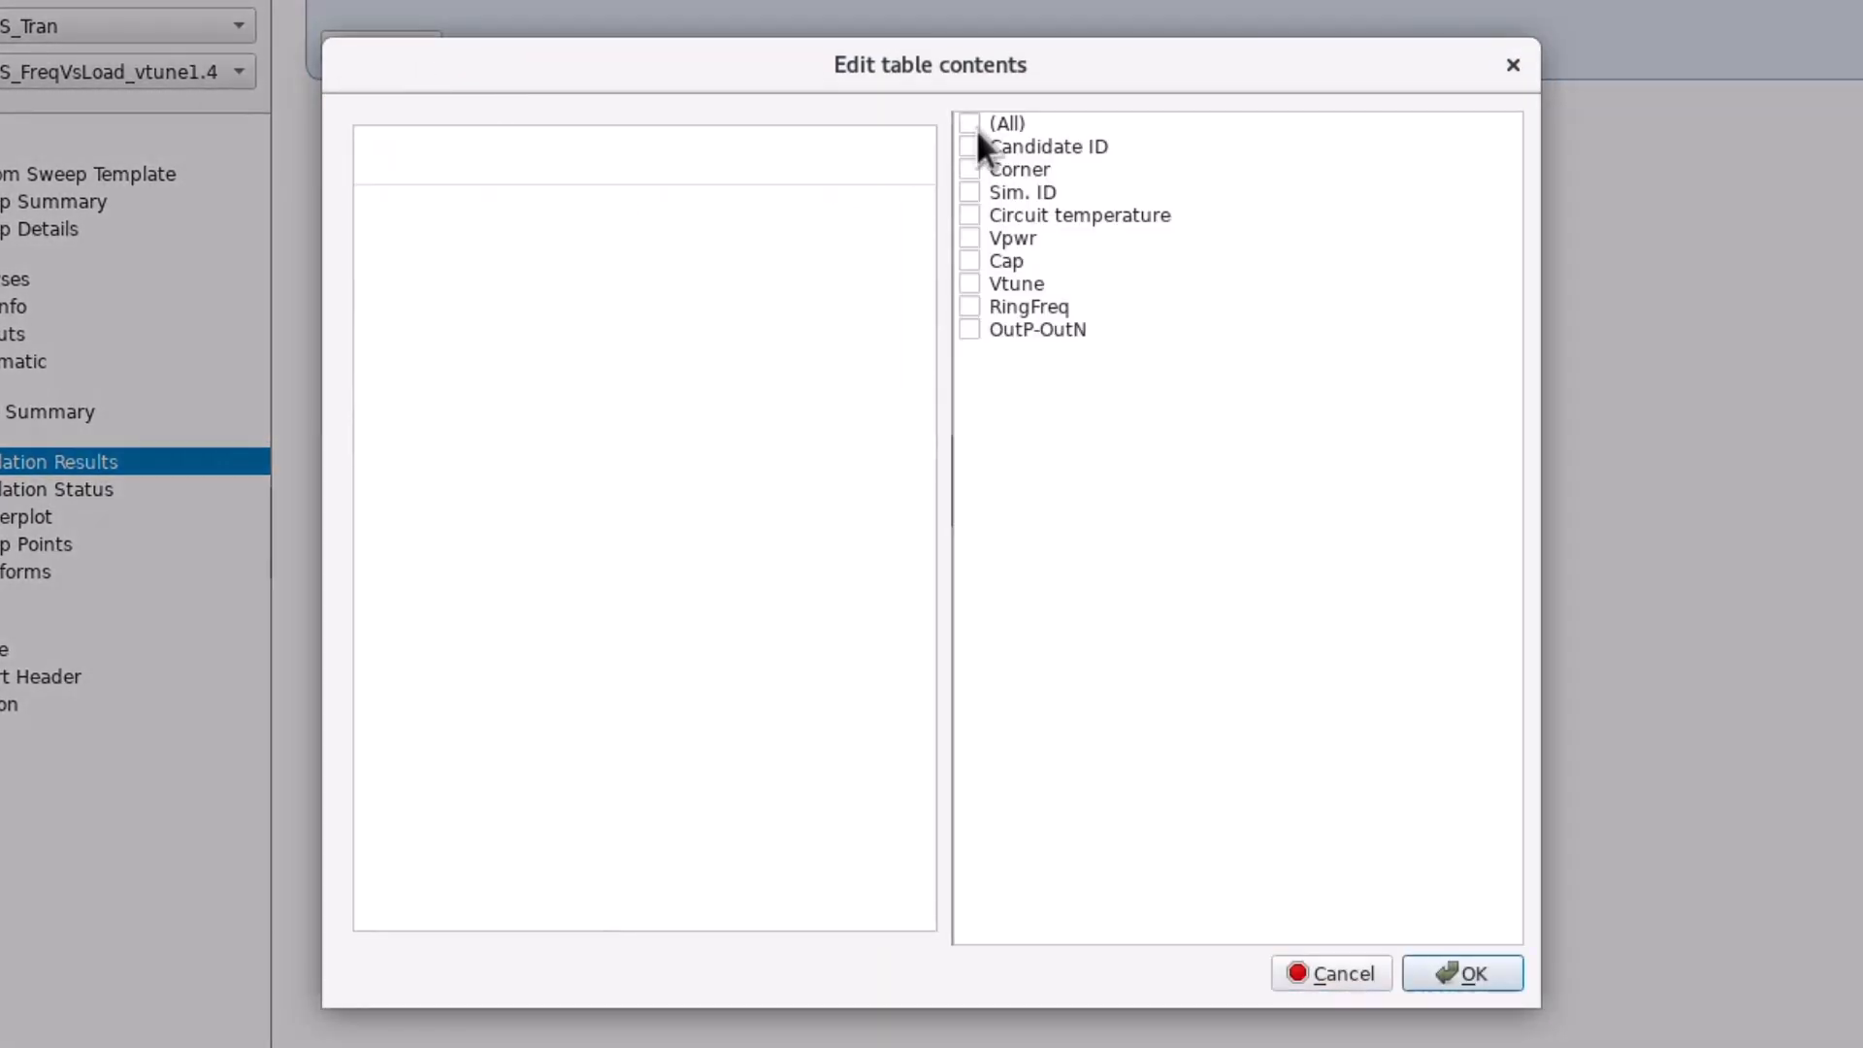
pyautogui.click(969, 192)
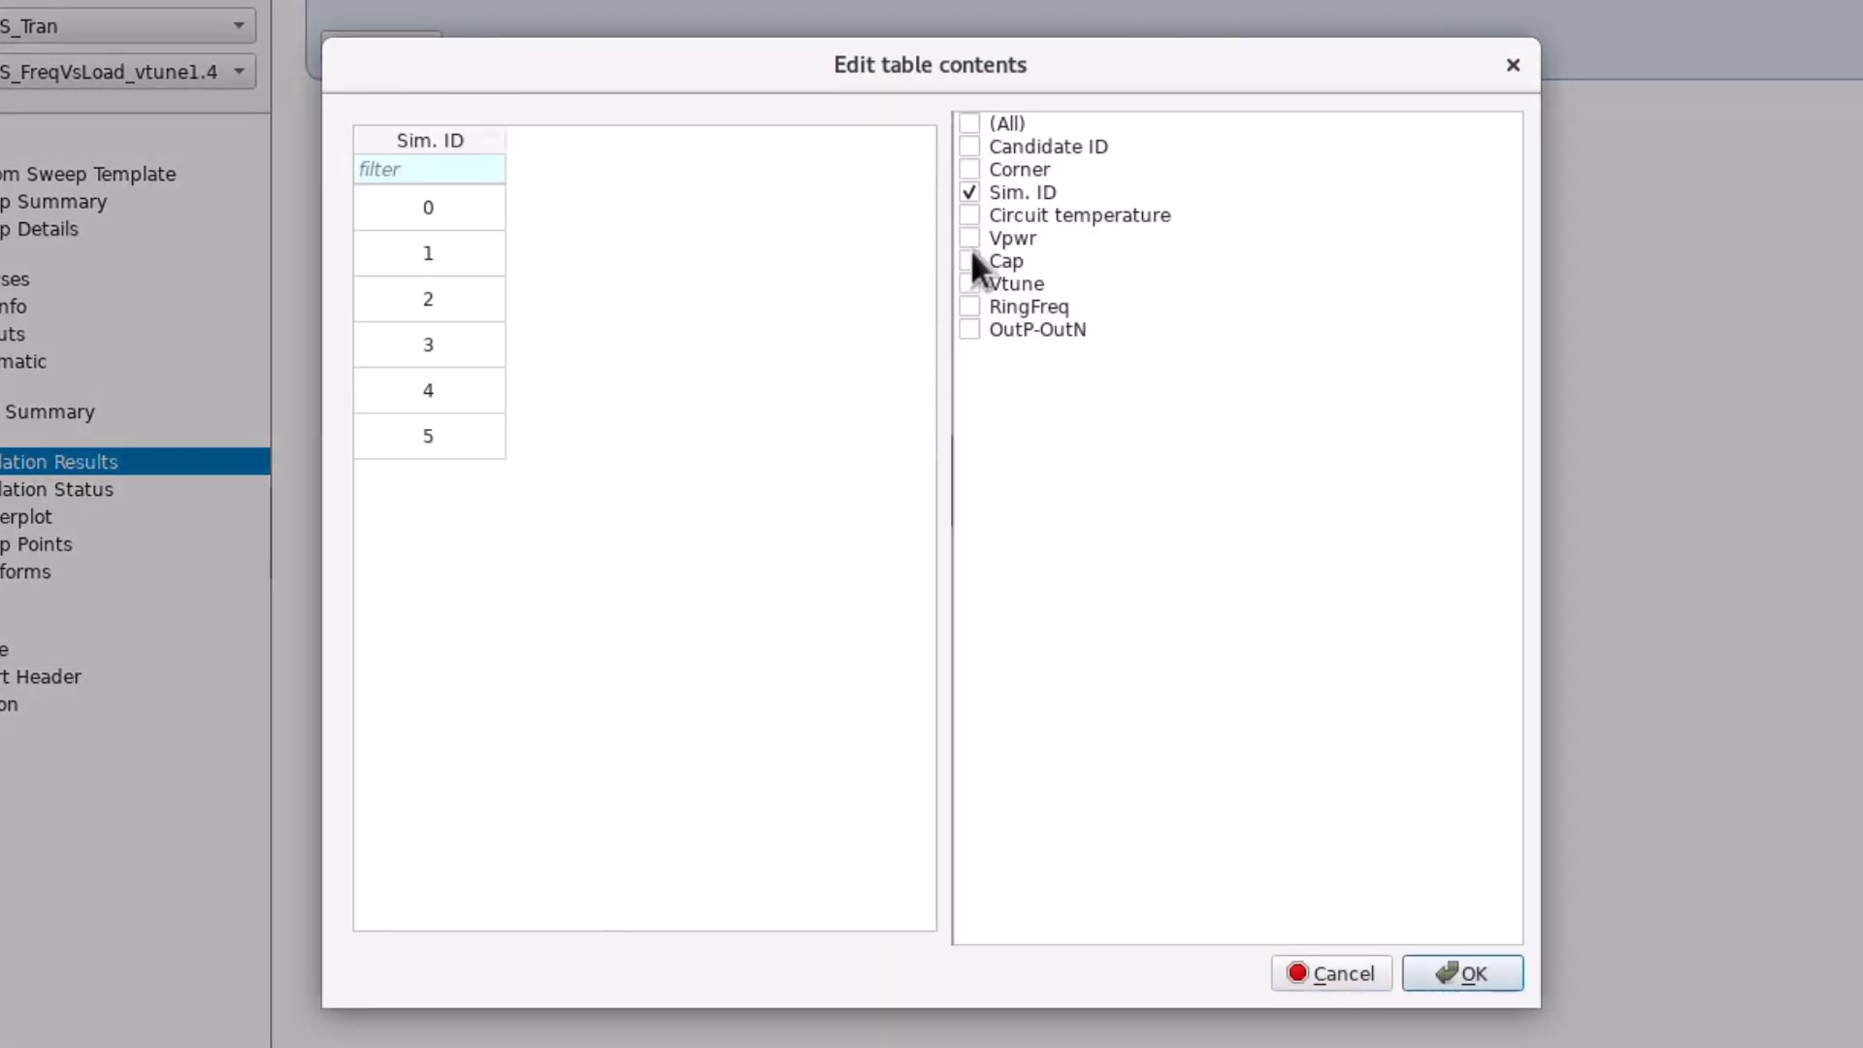
pyautogui.click(969, 261)
pyautogui.click(969, 283)
pyautogui.click(969, 307)
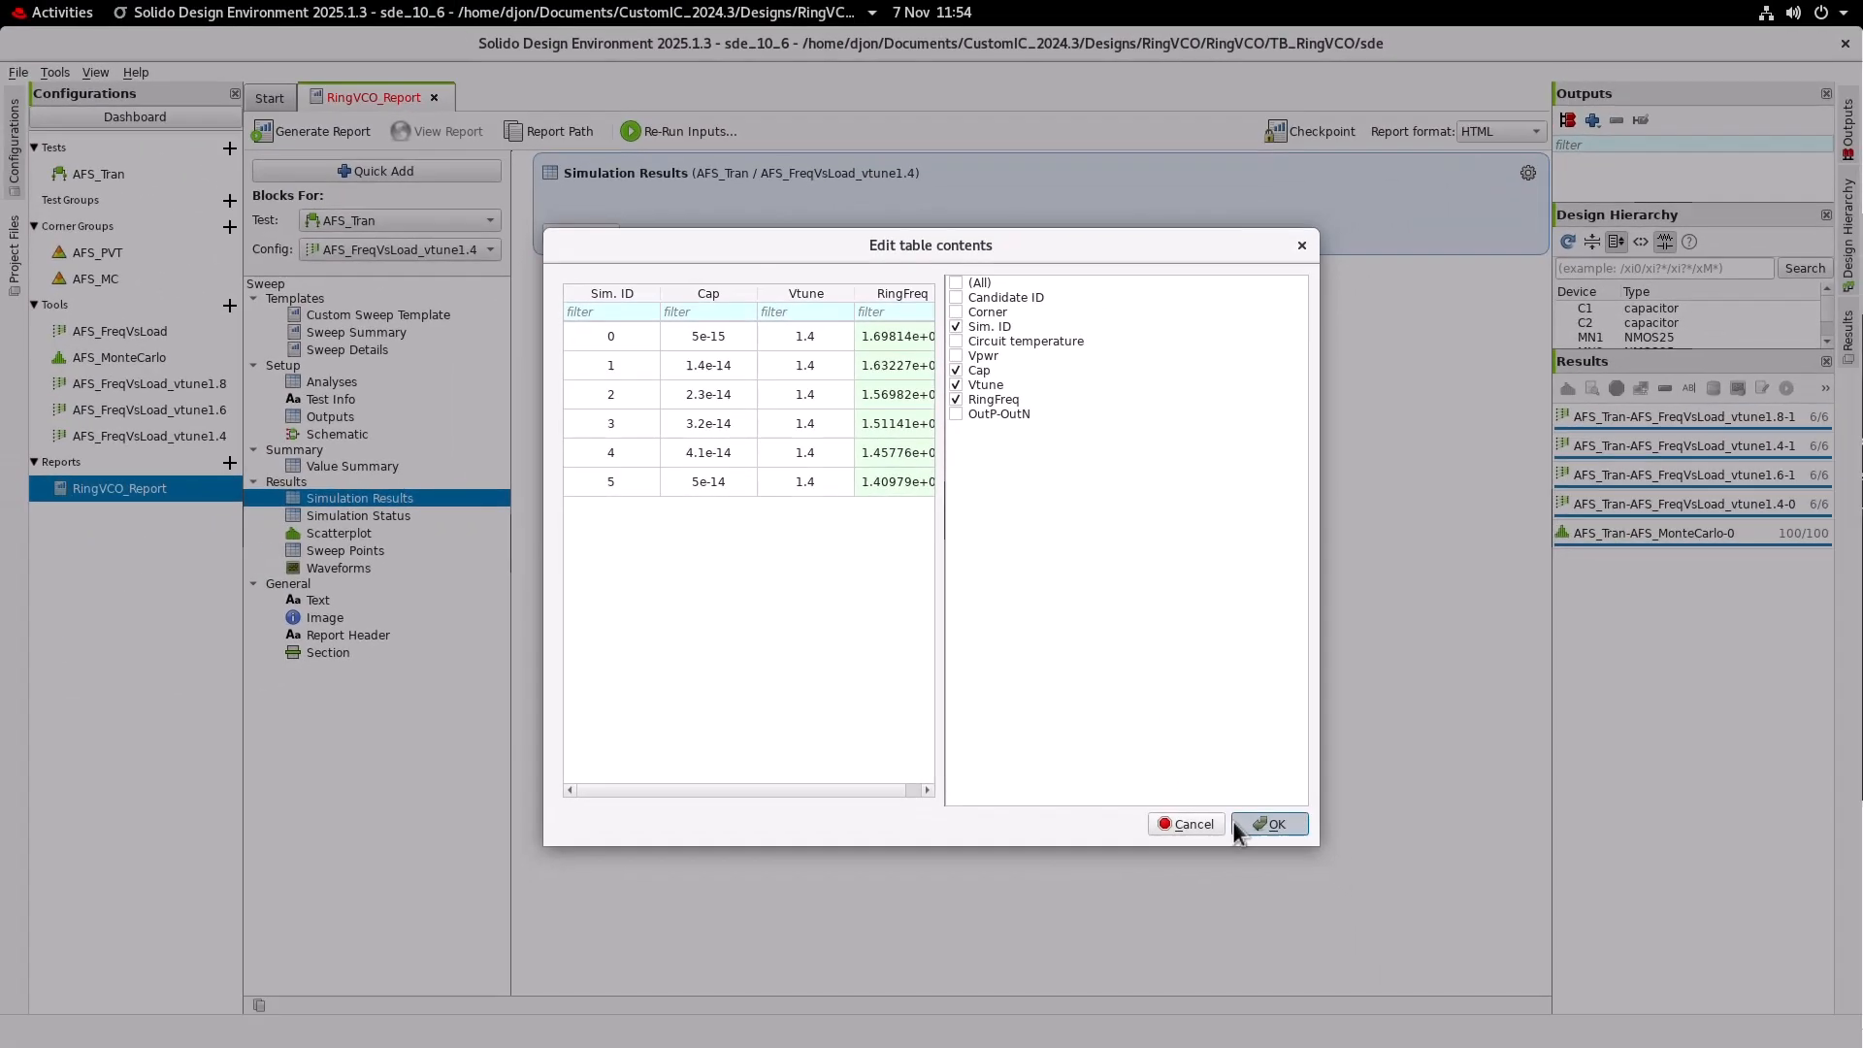
pyautogui.click(1462, 973)
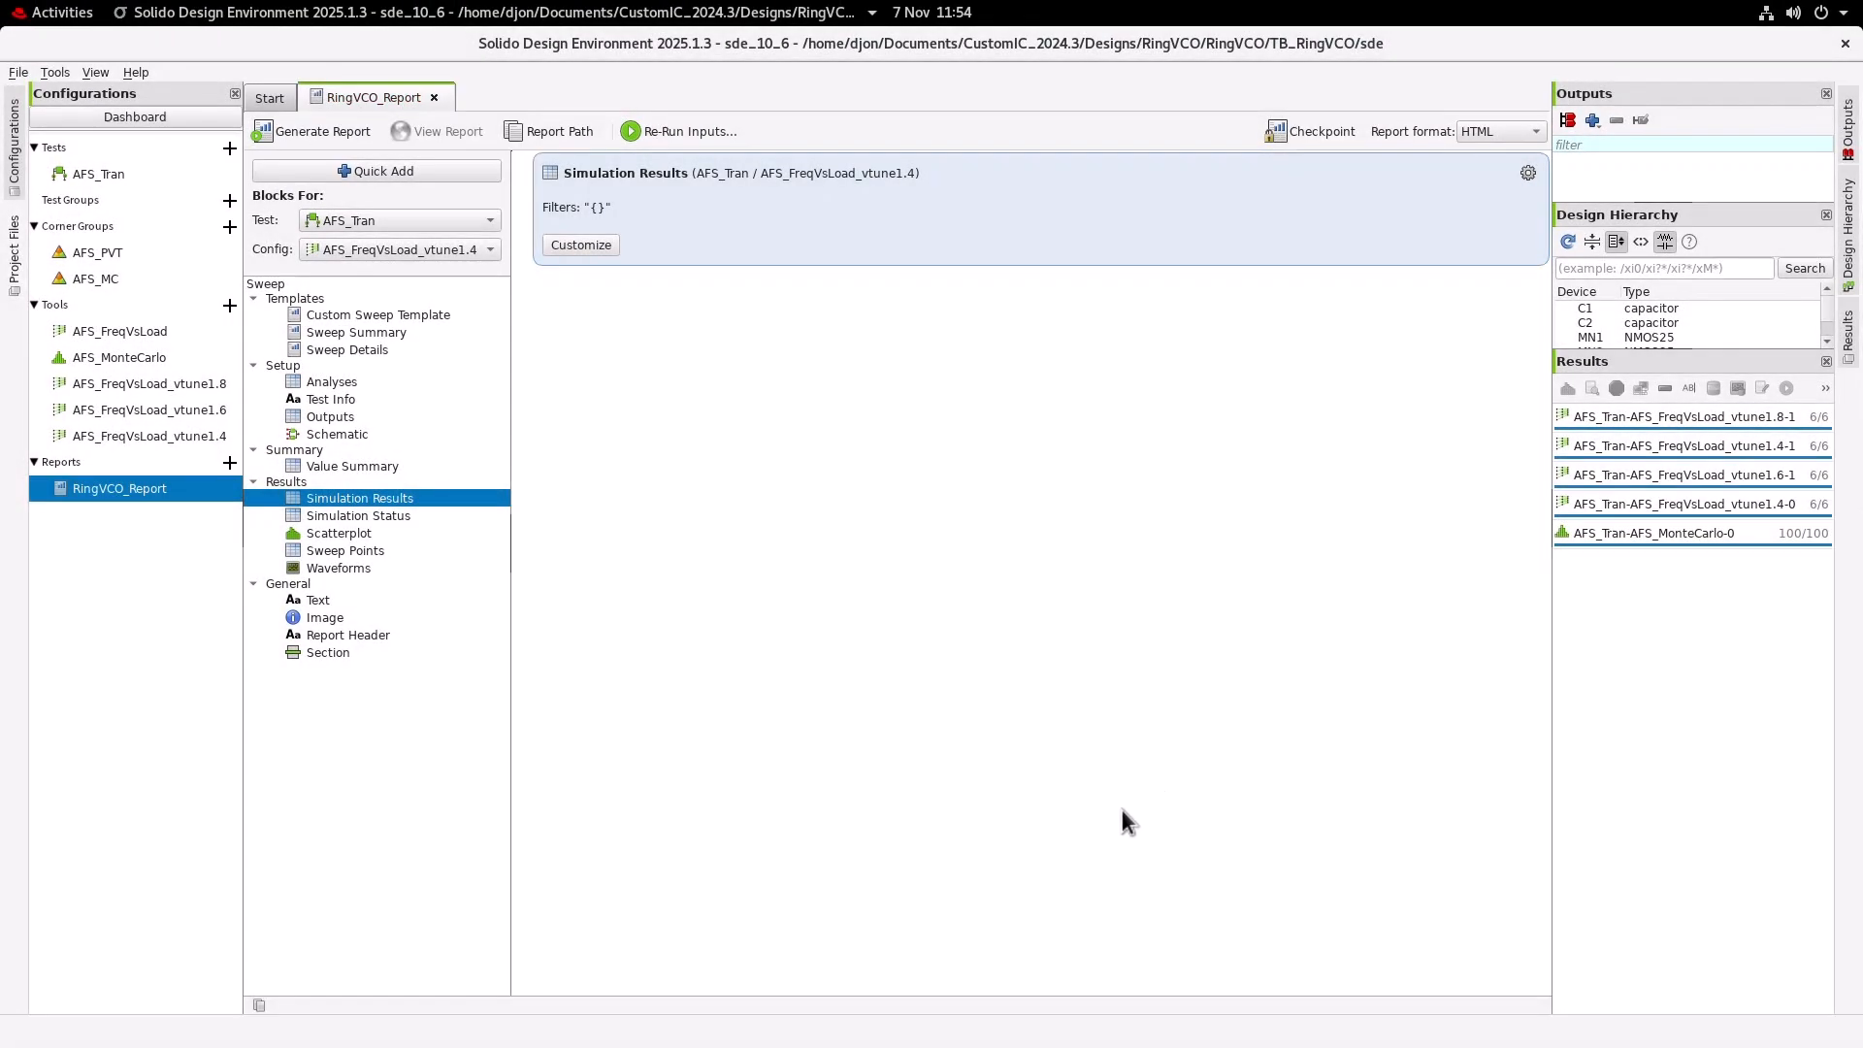
# Add a Scatterplot block below the simulation results with Cap on the X-axis and RingFreq on the Y-axis.
pyautogui.moveTo(341, 534); pyautogui.dragTo(608, 397)
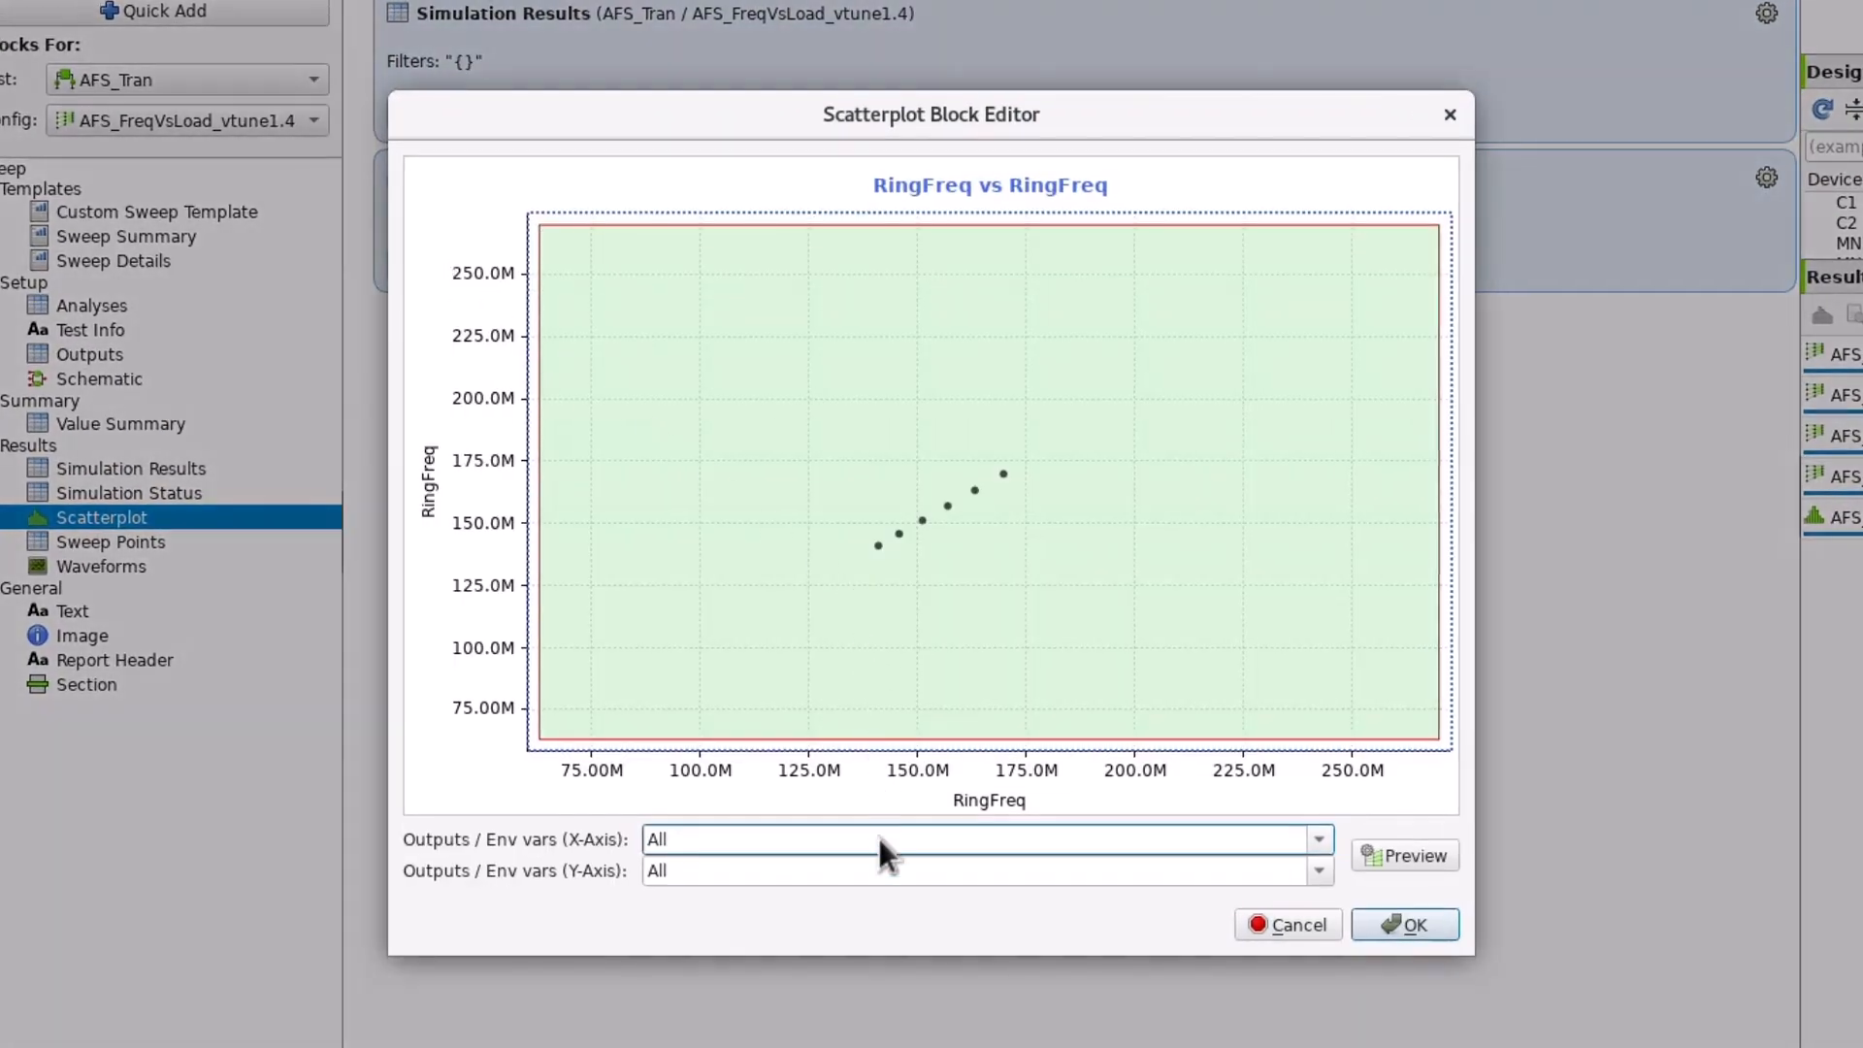
pyautogui.click(877, 837)
pyautogui.click(776, 866)
pyautogui.click(761, 886)
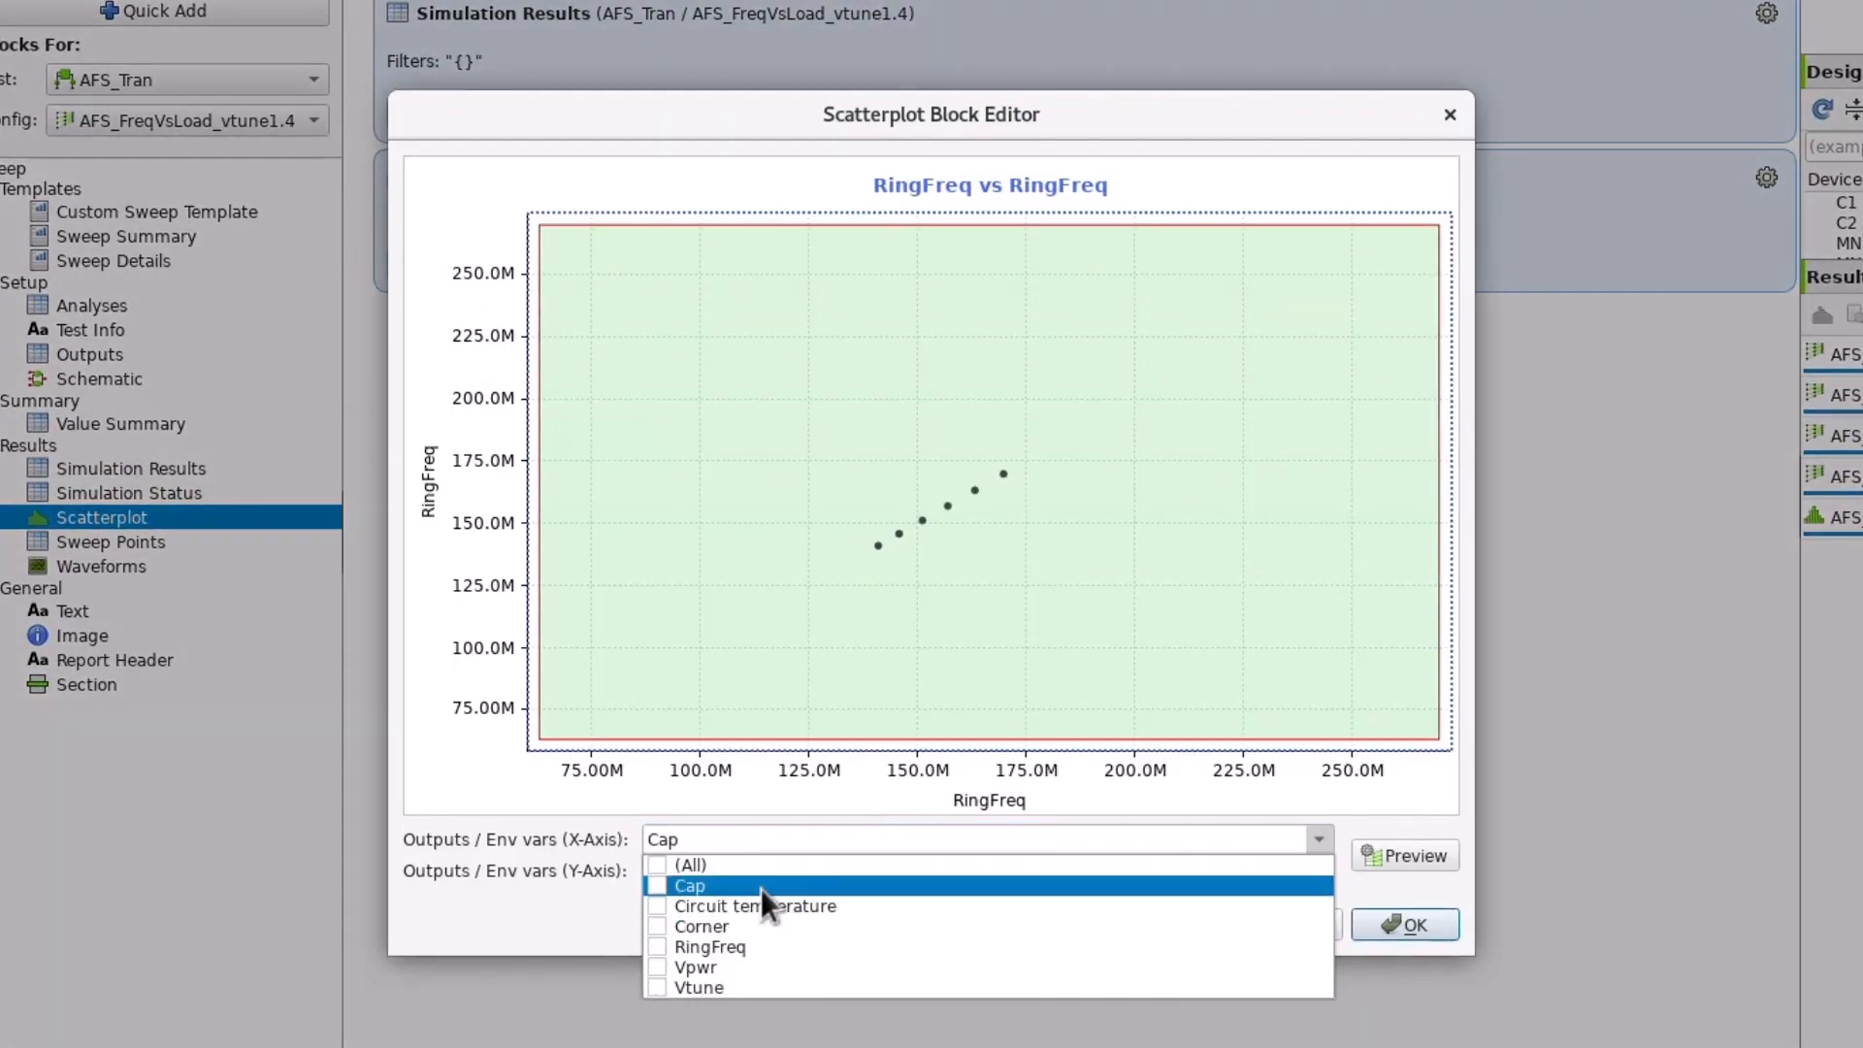
pyautogui.click(559, 905)
pyautogui.click(673, 877)
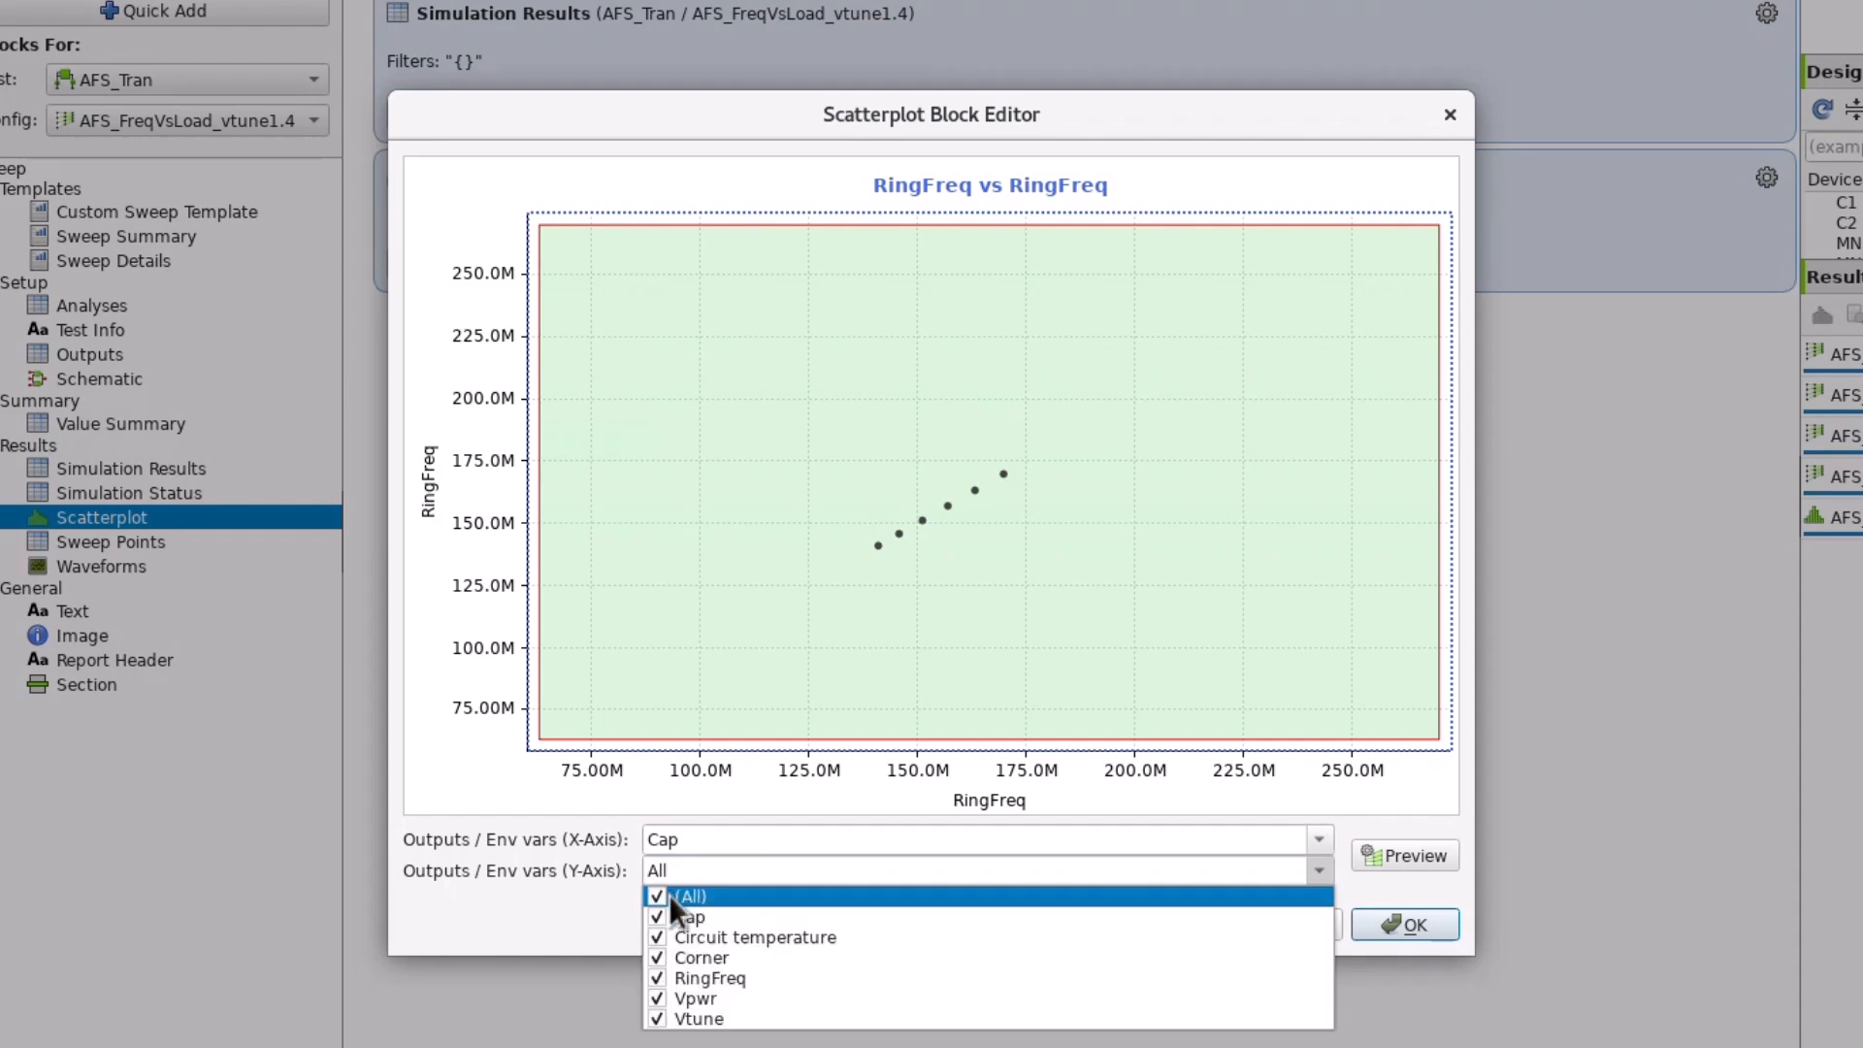
pyautogui.click(668, 895)
pyautogui.click(668, 976)
pyautogui.click(585, 912)
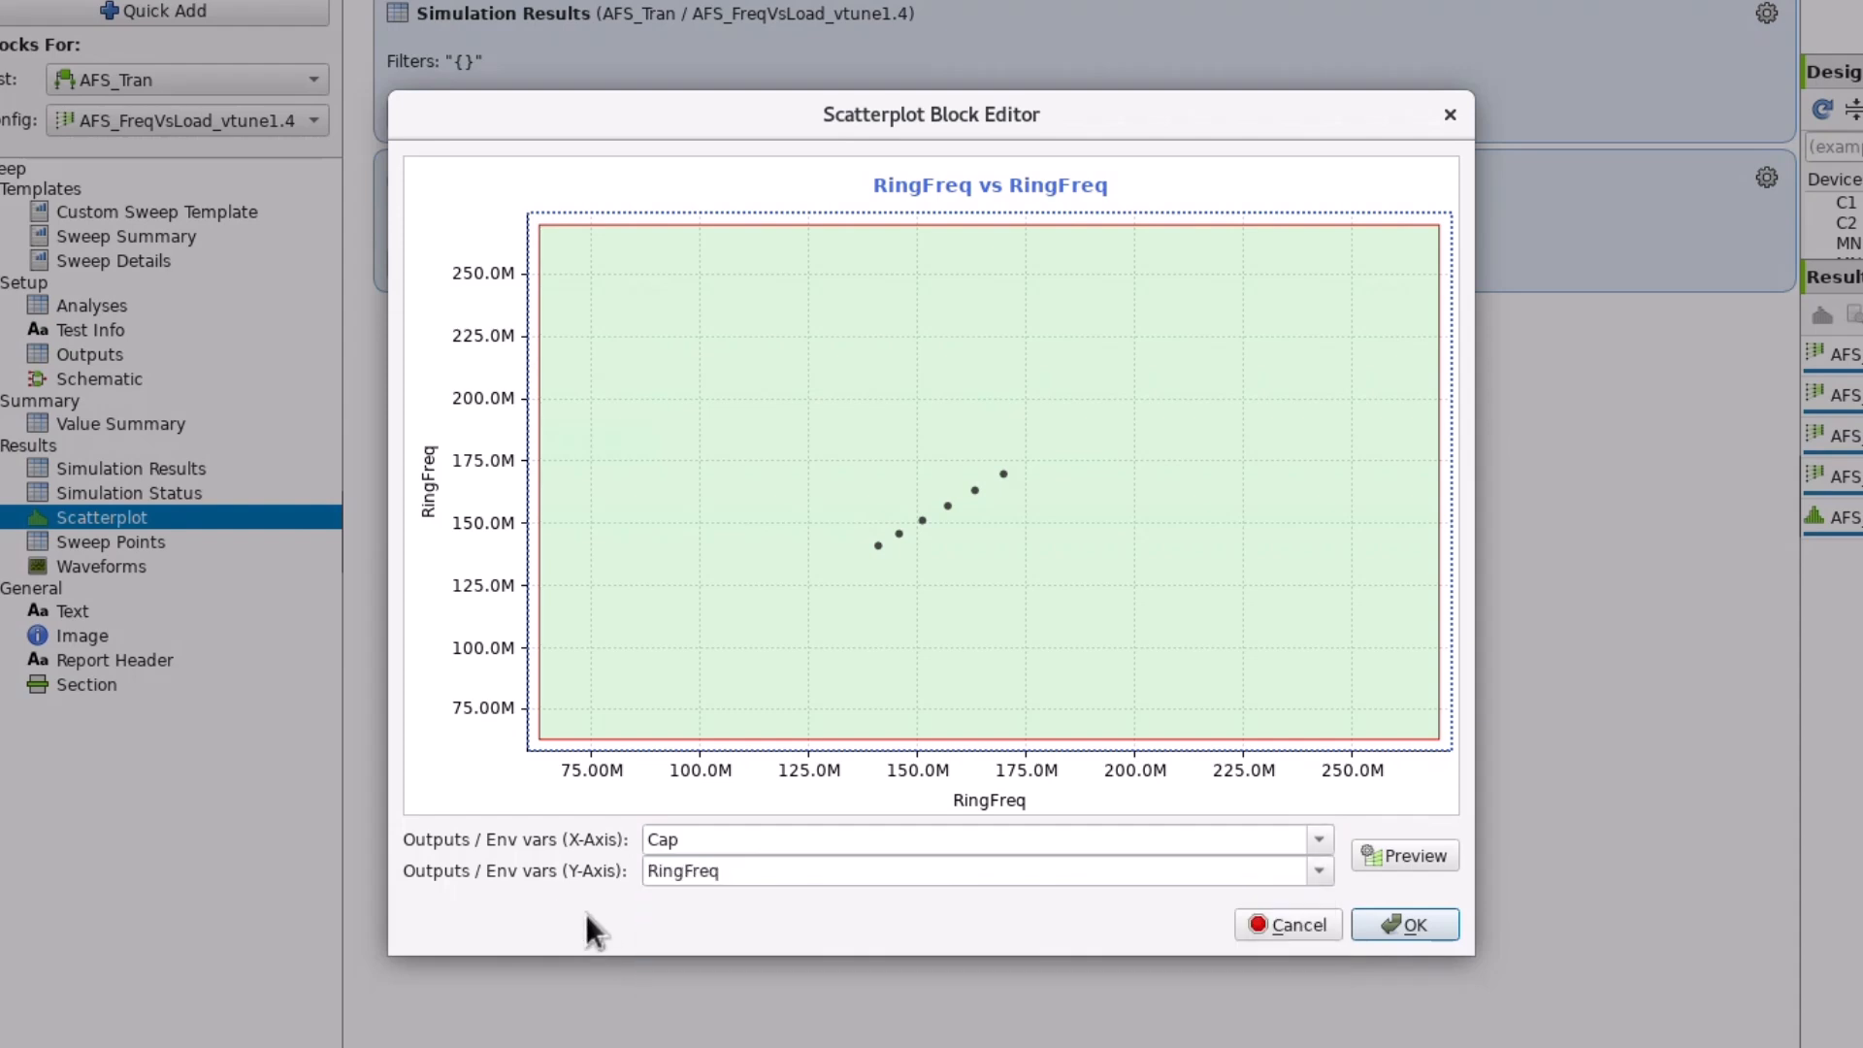
pyautogui.click(1378, 854)
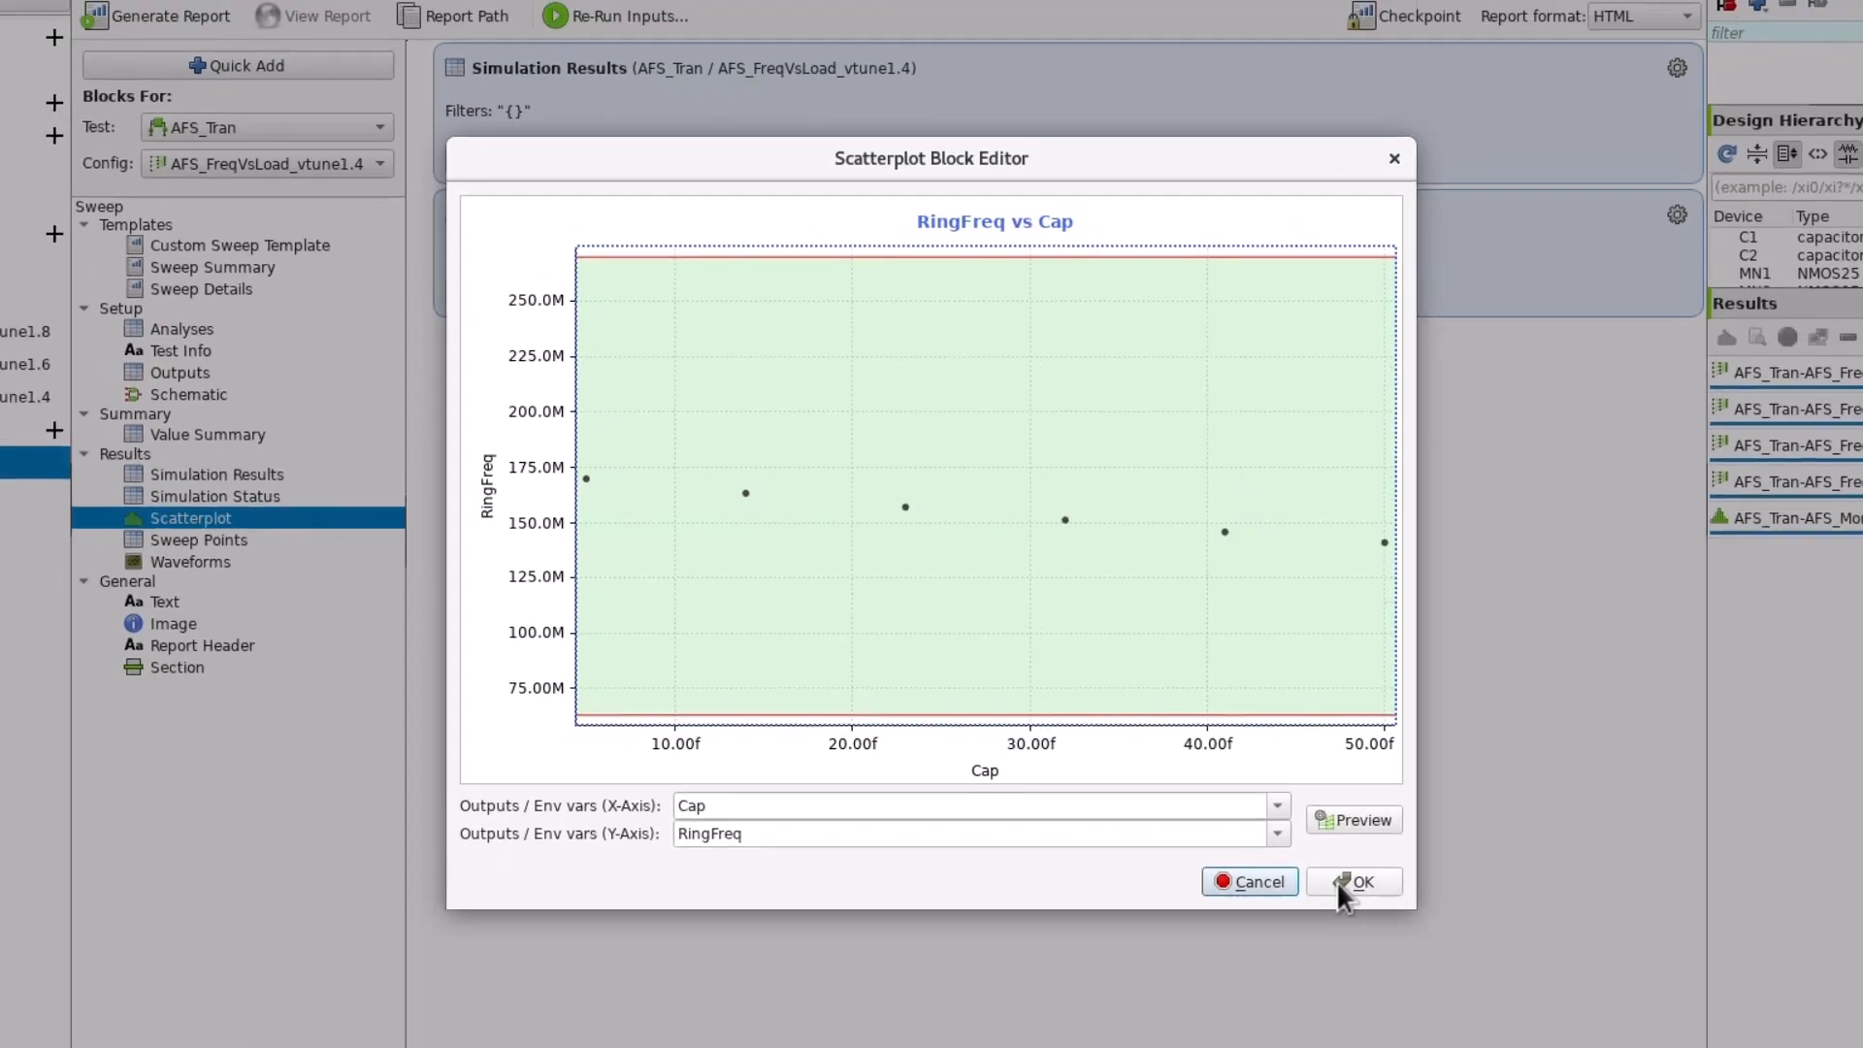
pyautogui.click(1388, 925)
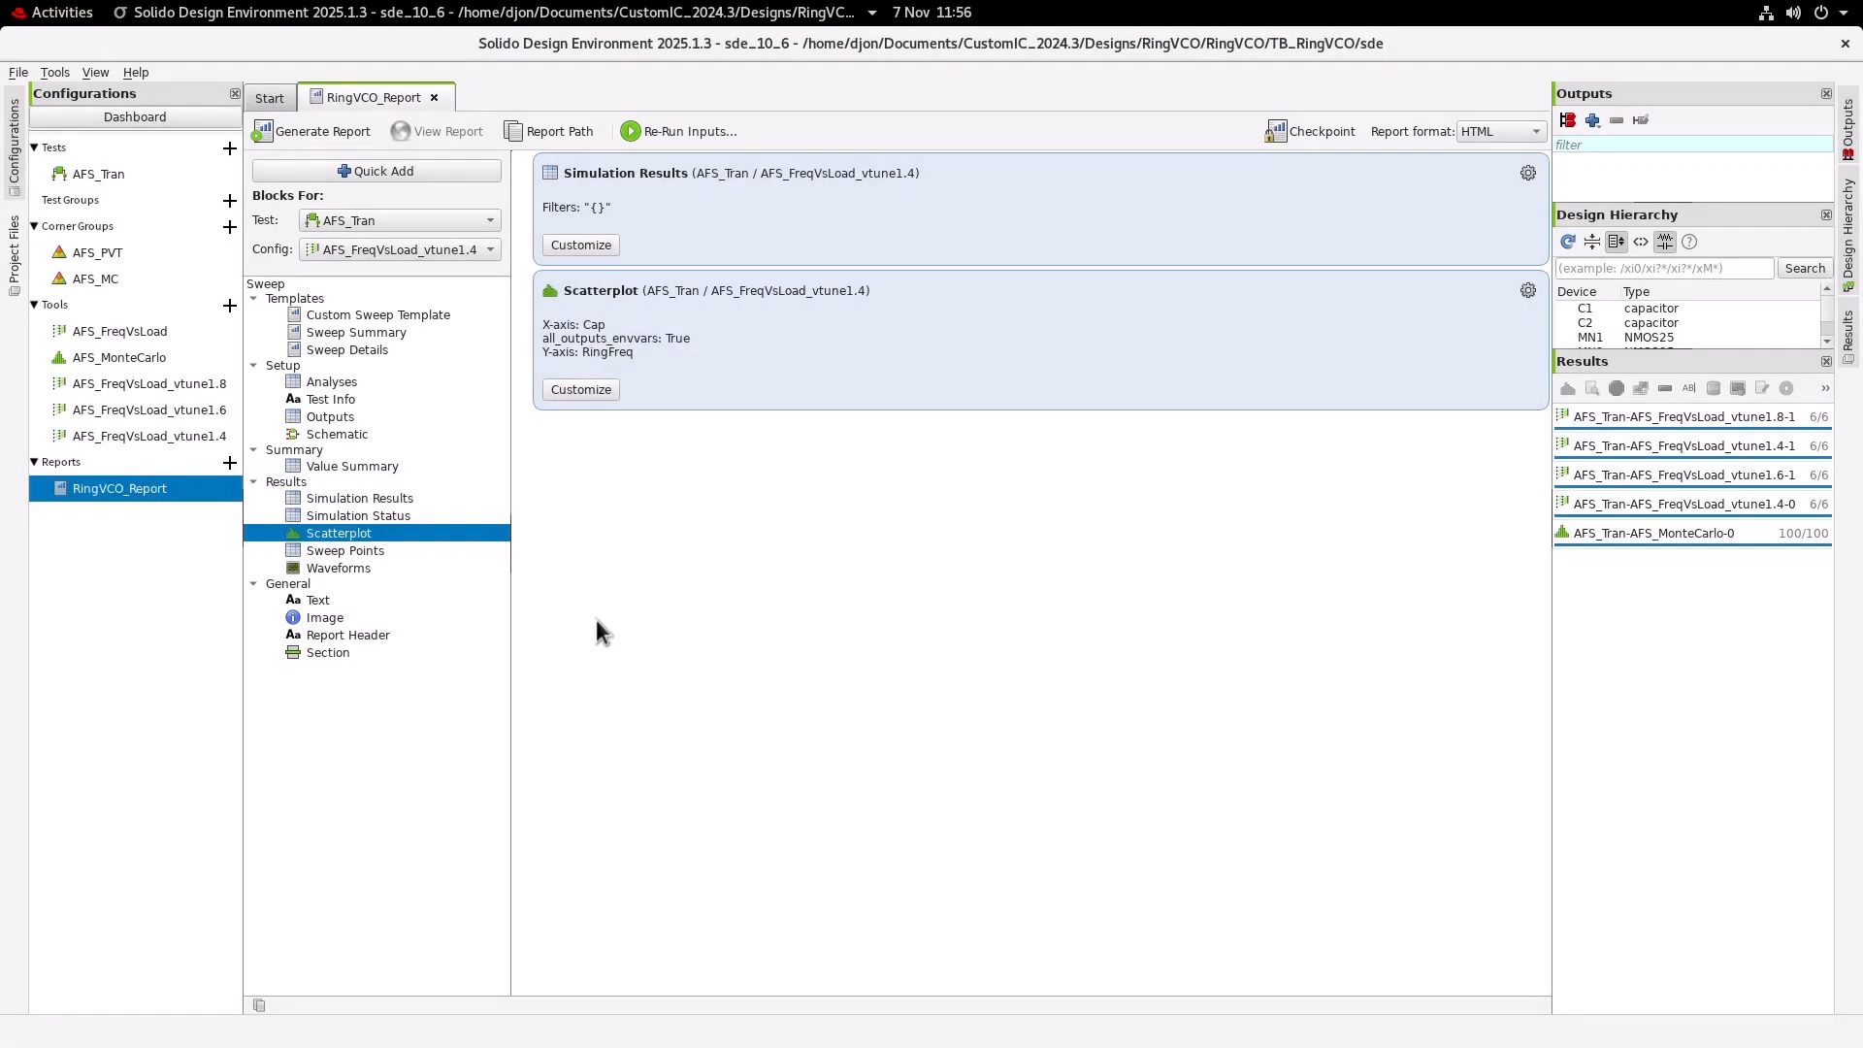
# Add a Waveforms block below the scatterplot and open its waves in the waveform viewer.
pyautogui.moveTo(442, 569); pyautogui.dragTo(590, 540)
pyautogui.click(583, 539)
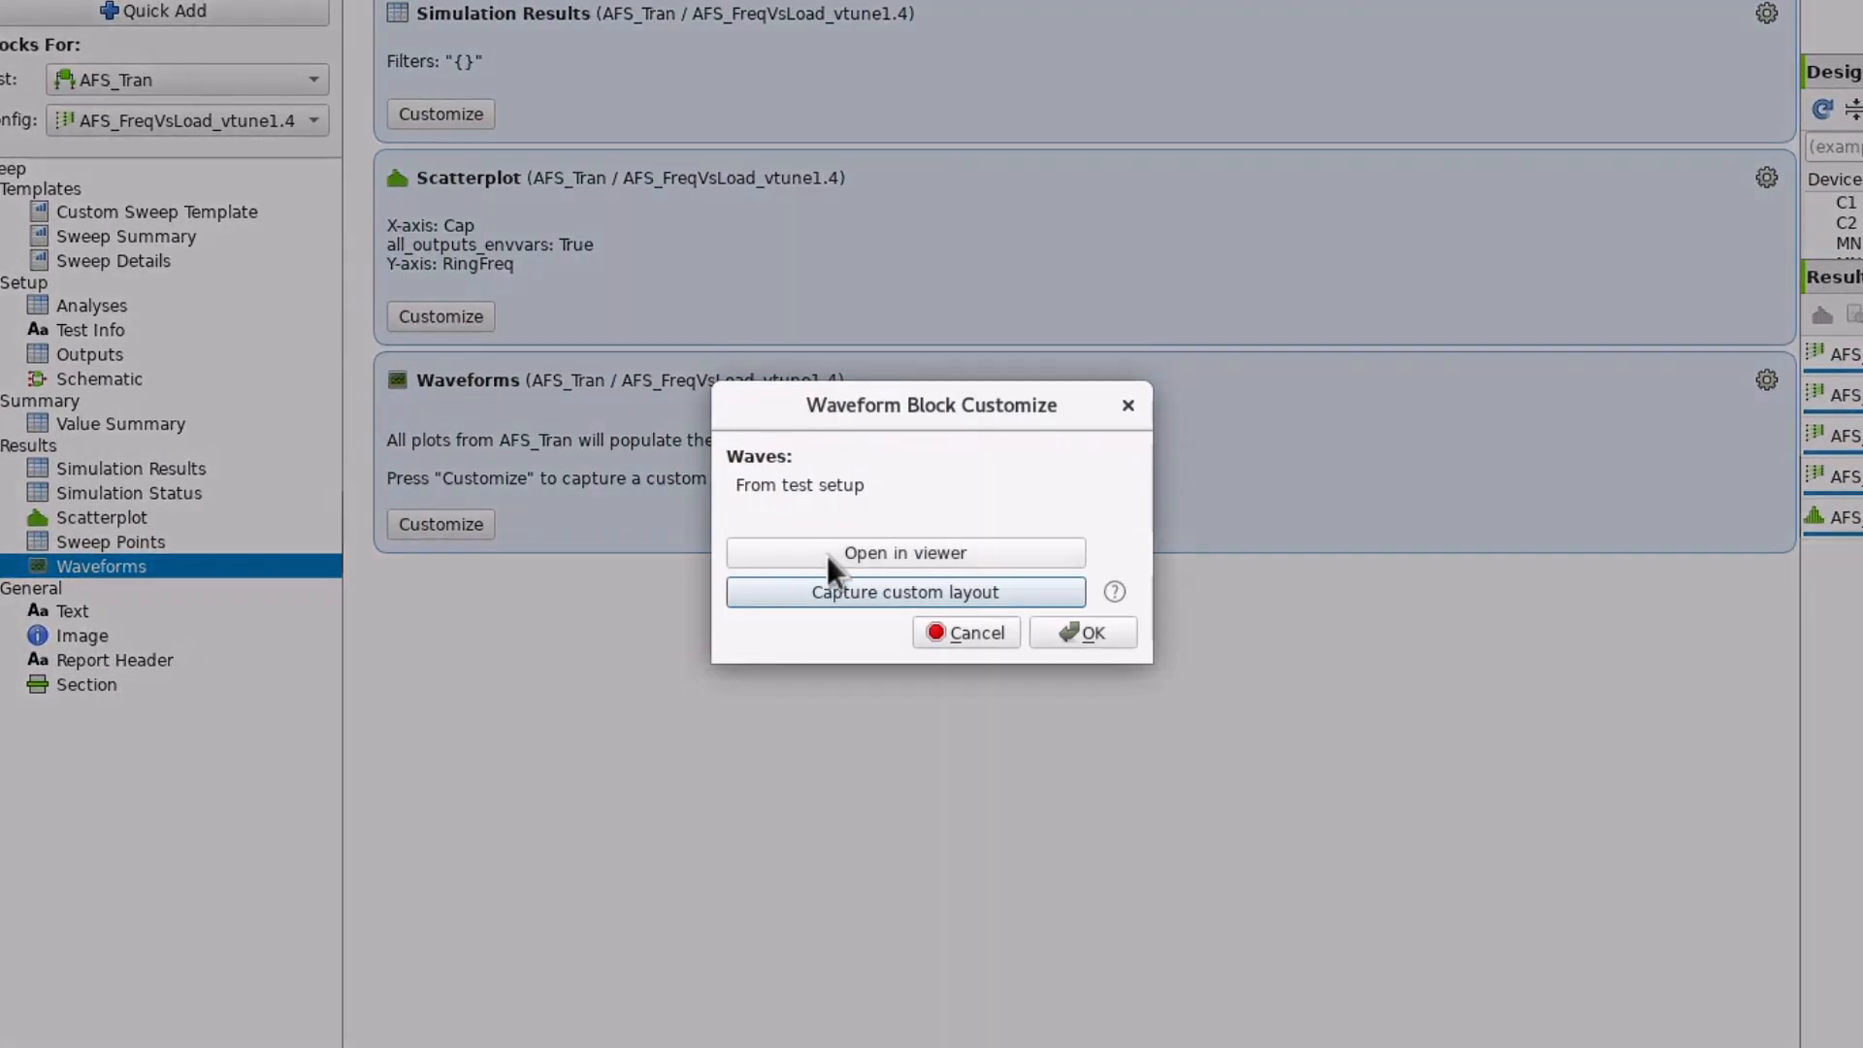
pyautogui.click(827, 553)
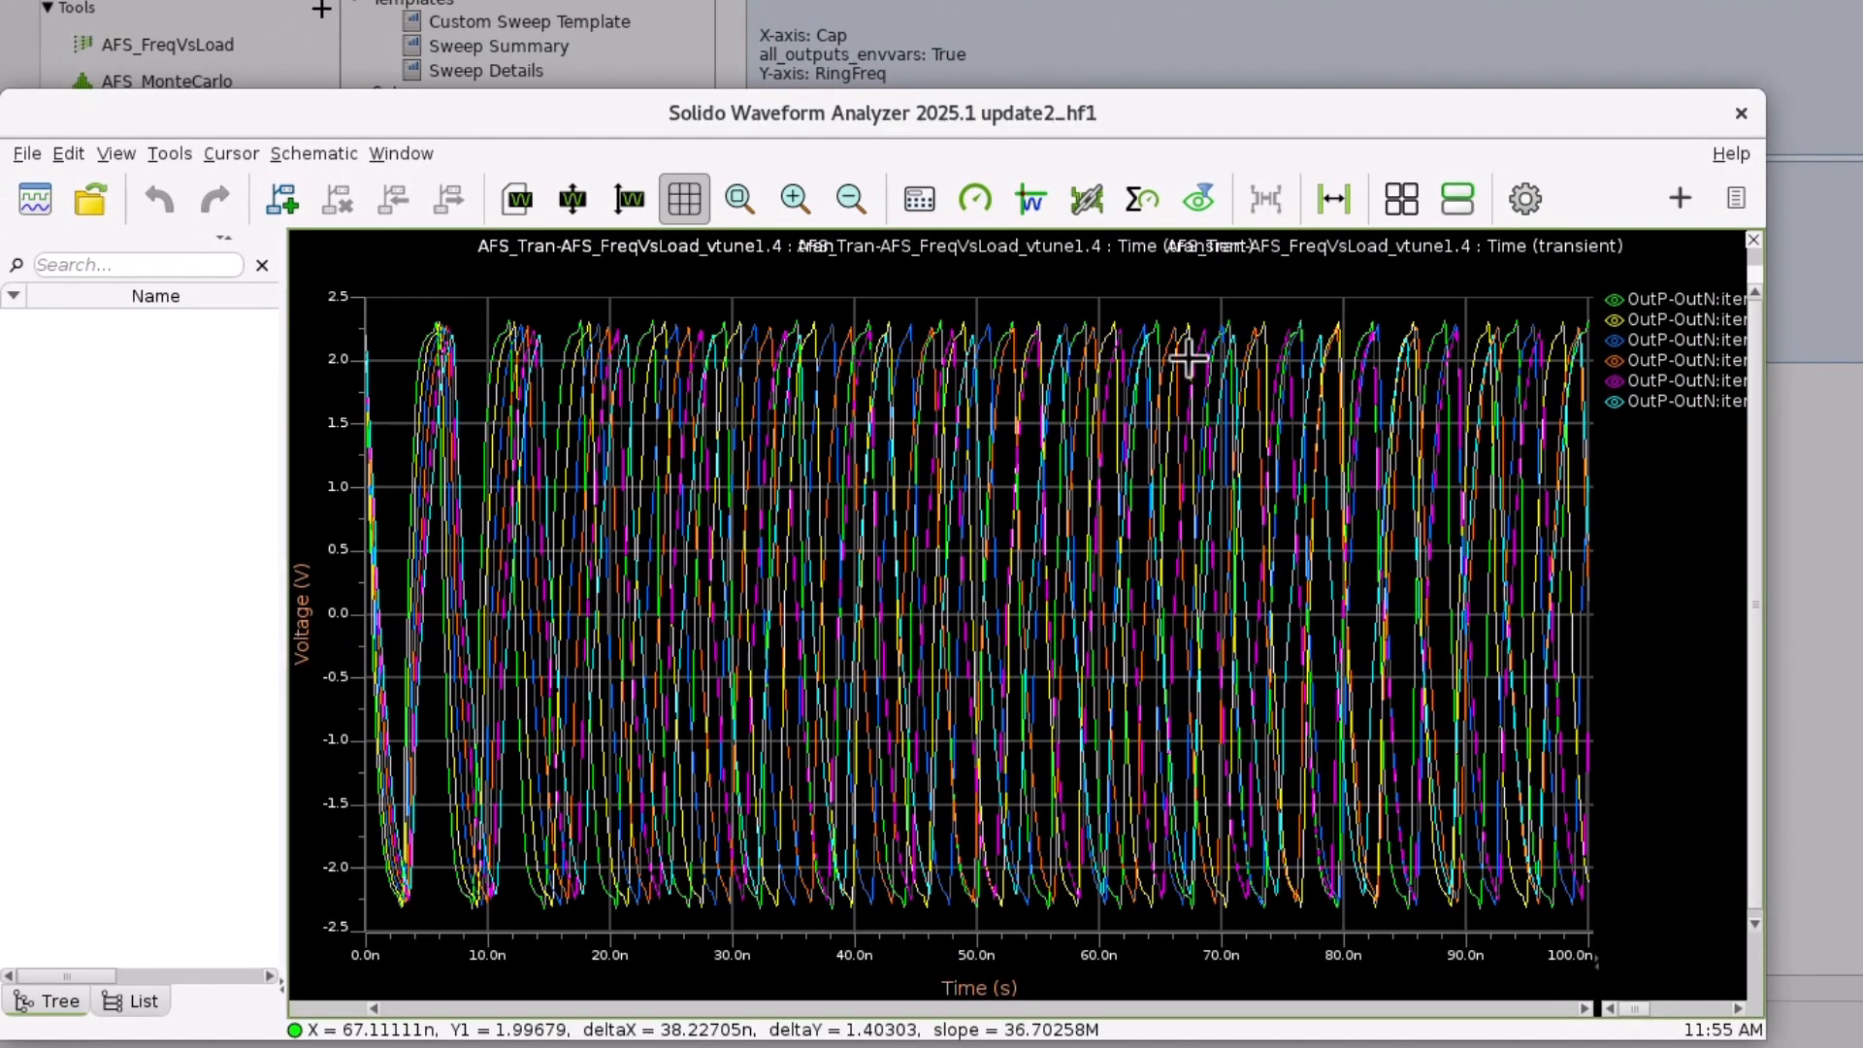
# Add waveform cursors at 20n and at 0, and zoom the plot to the range between them.
pyautogui.click(295, 205)
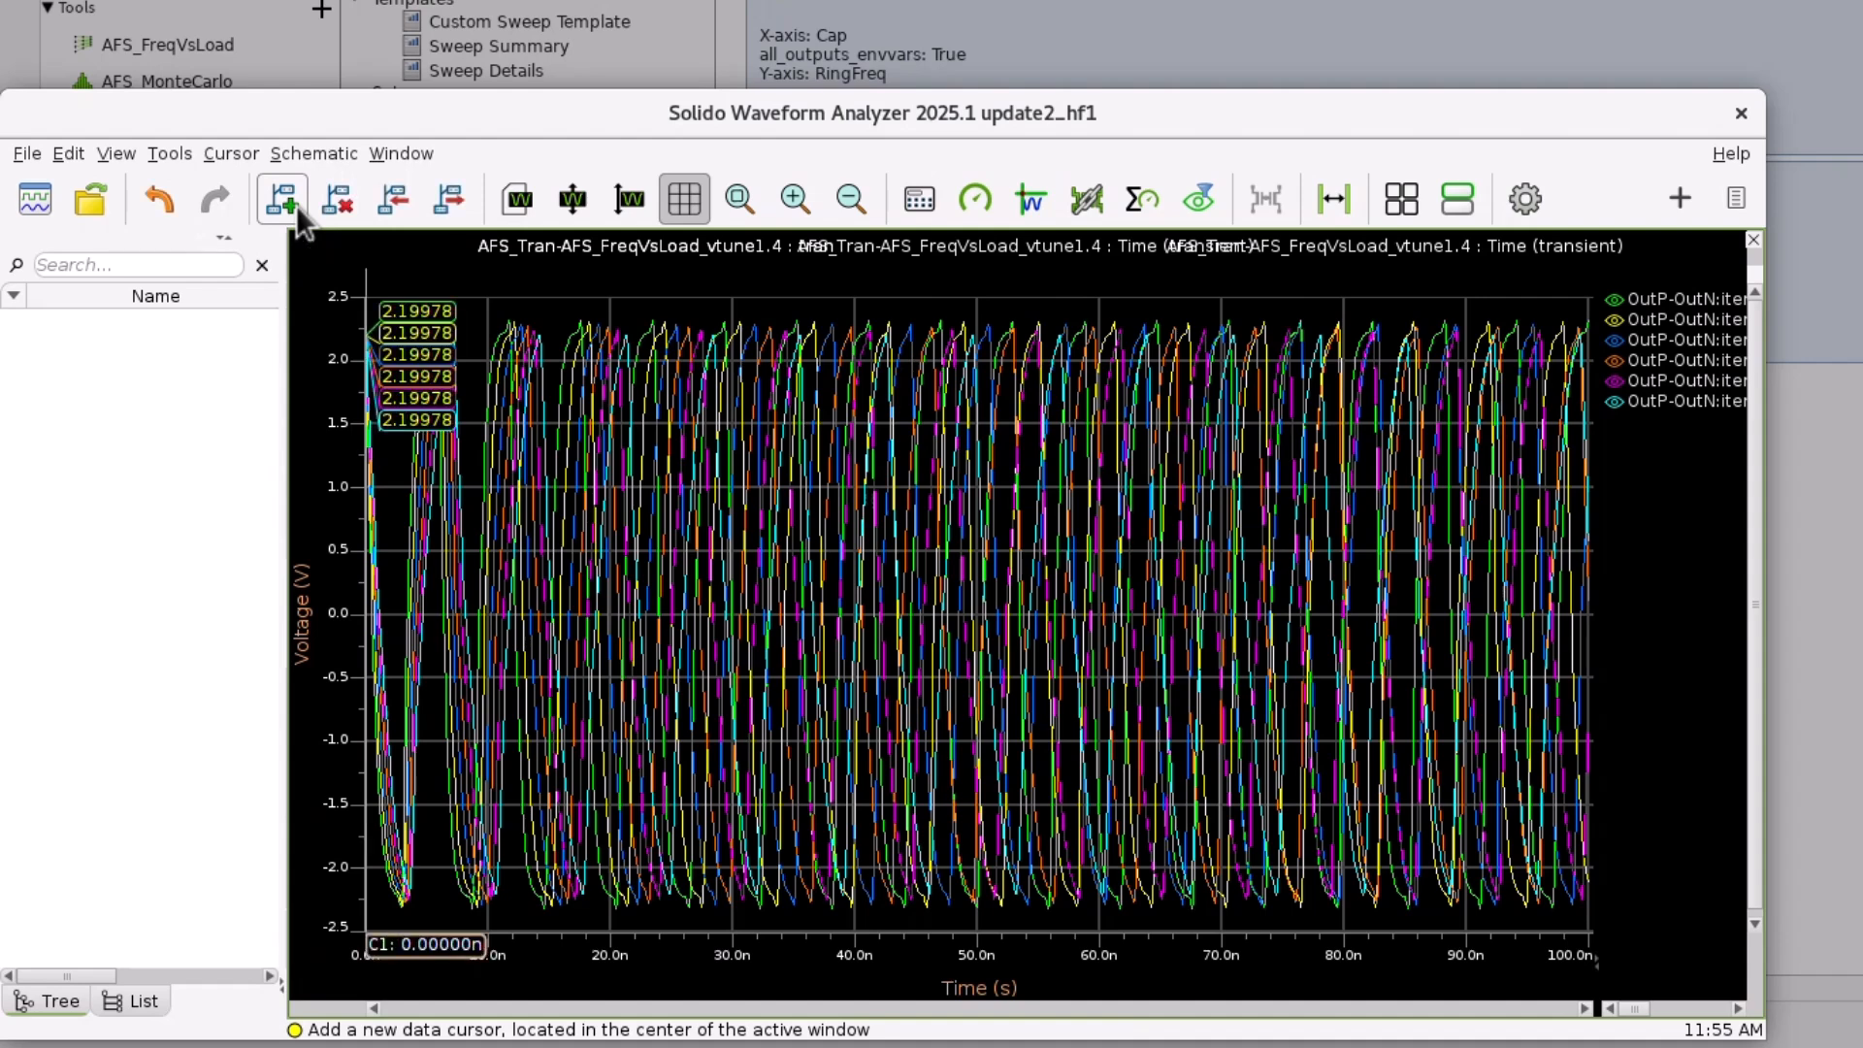
pyautogui.doubleClick(433, 946)
pyautogui.write('20n')
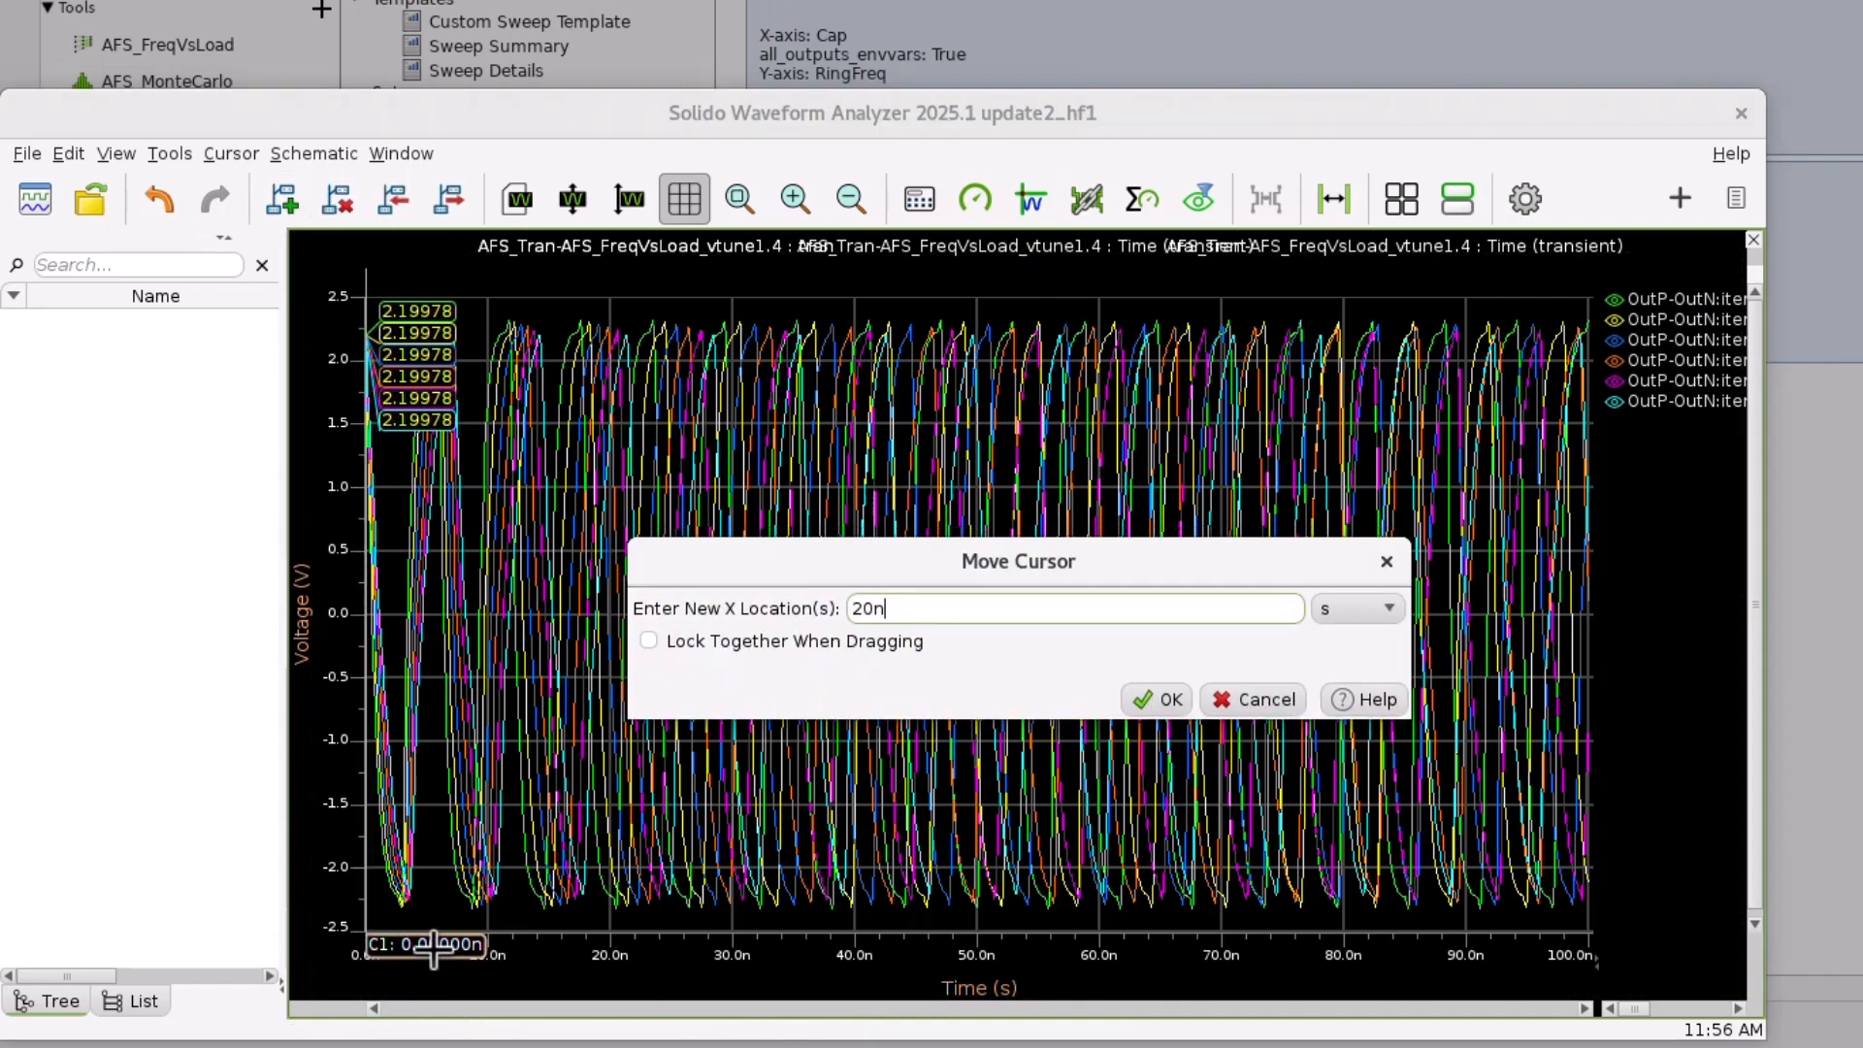
pyautogui.press('Return')
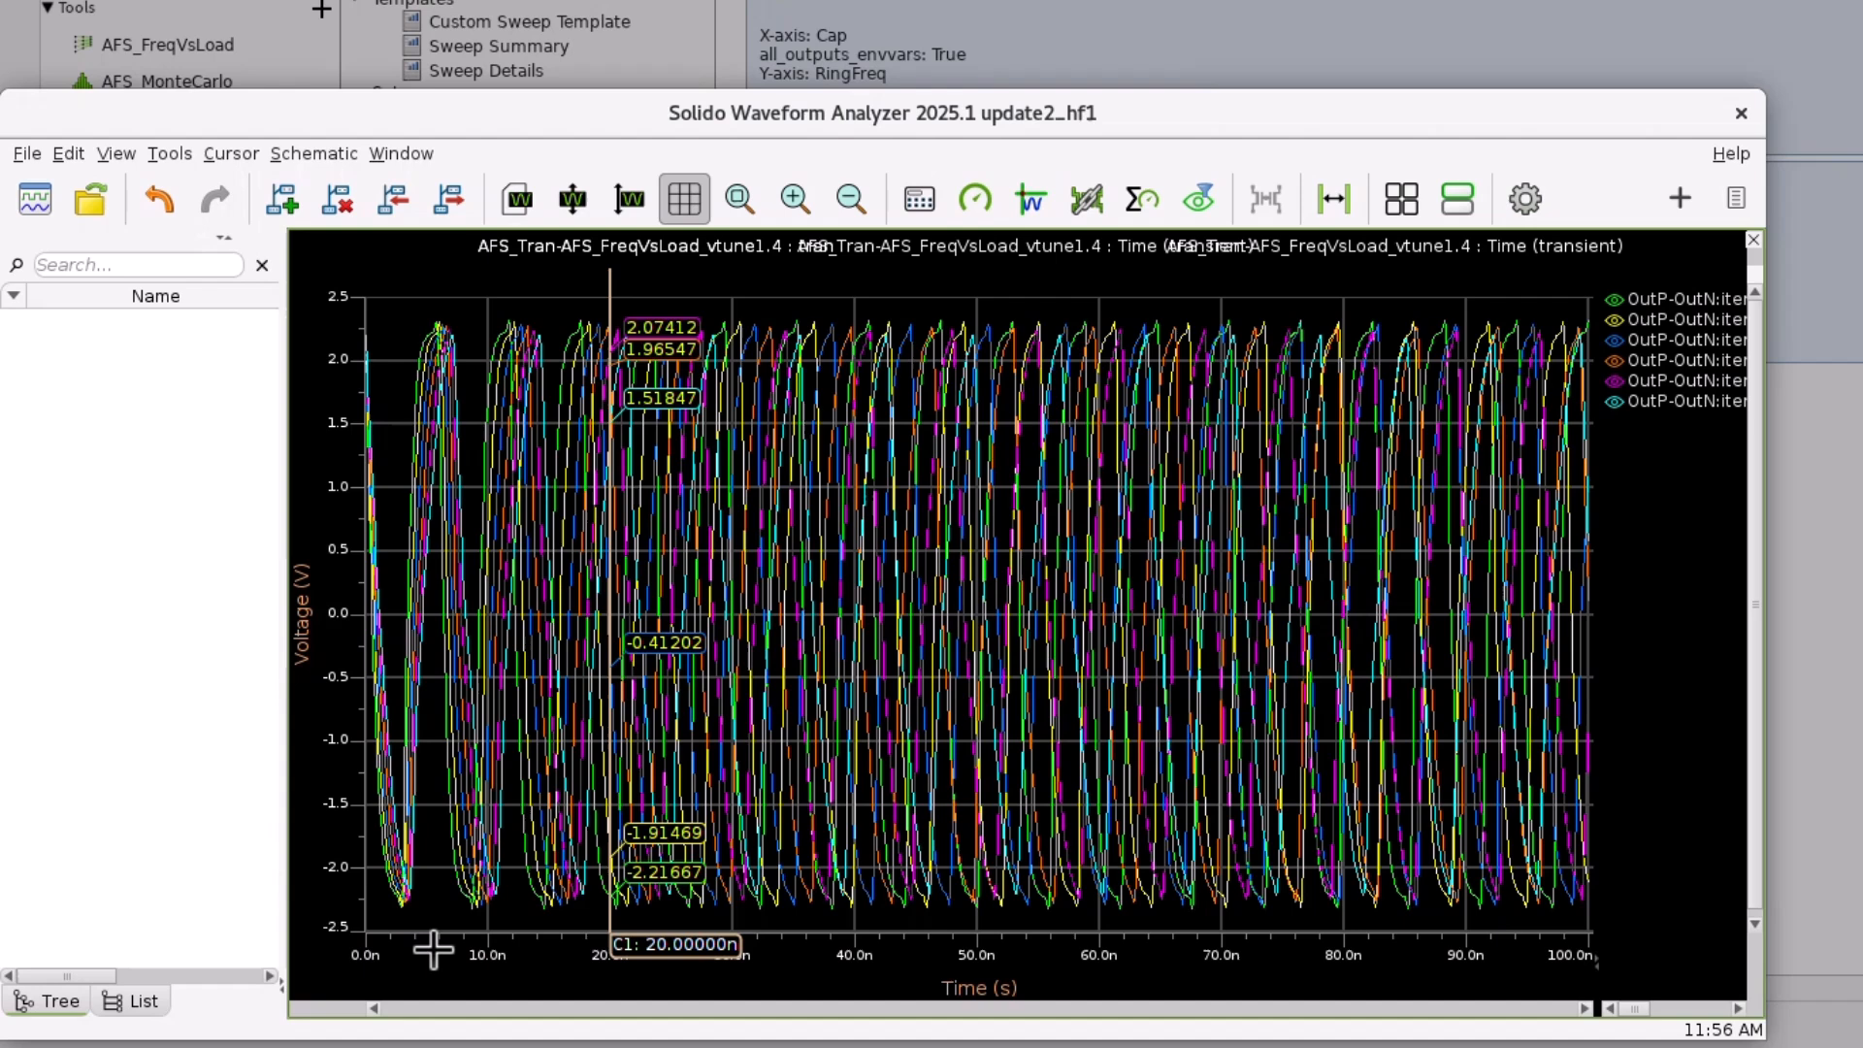
pyautogui.click(282, 201)
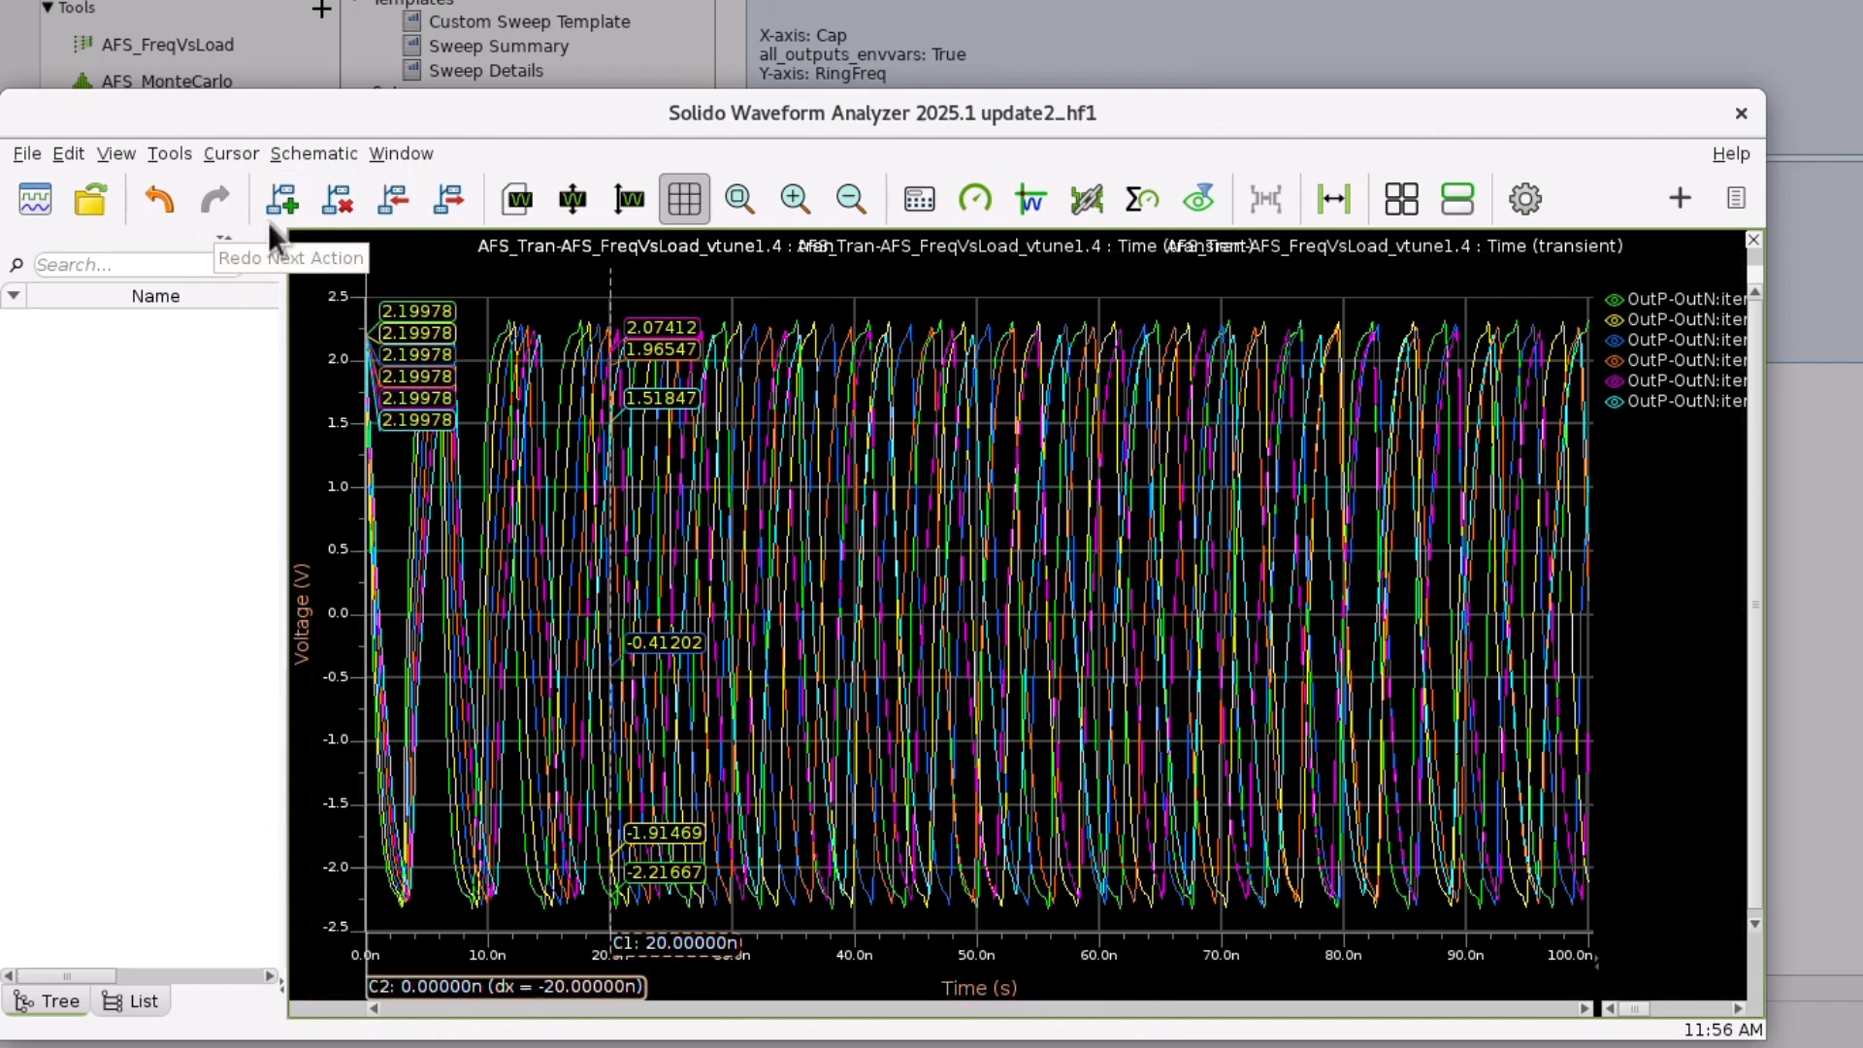
pyautogui.click(229, 155)
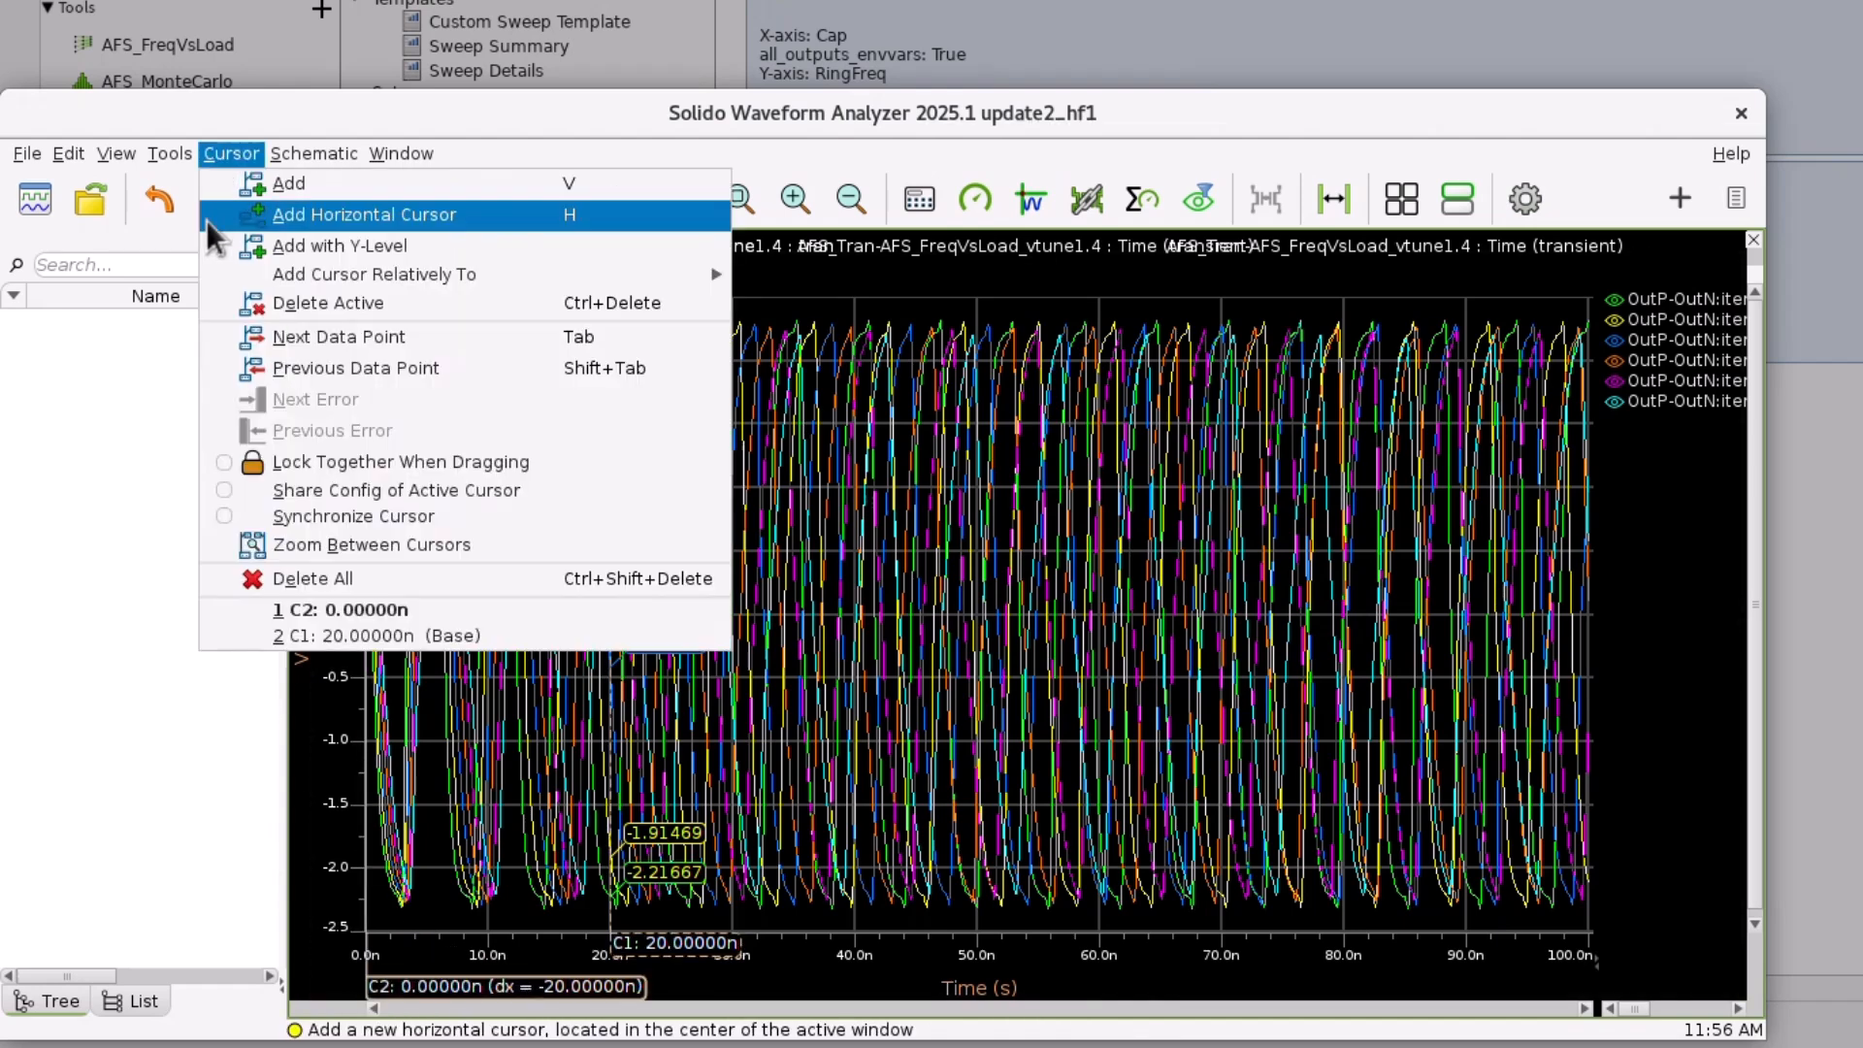
pyautogui.click(330, 545)
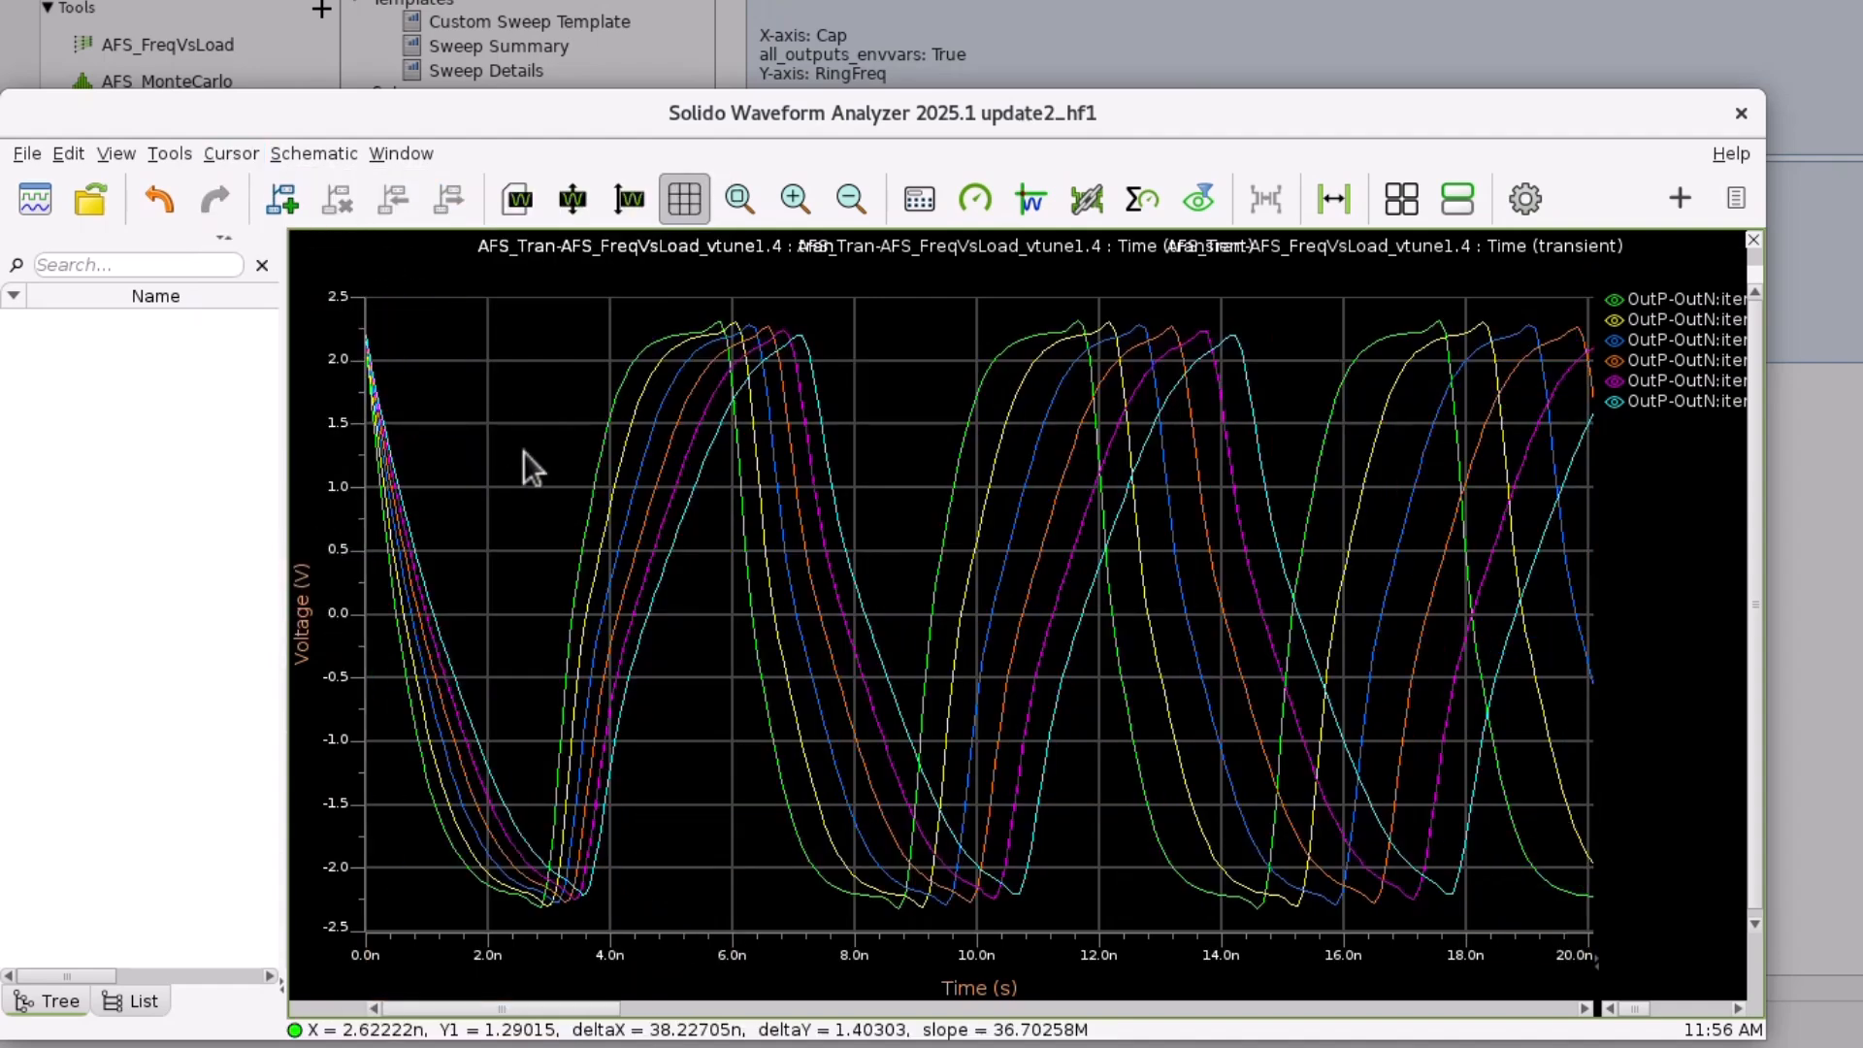
# Capture the zoomed waveform plot as the custom layout of the Waveforms block.
pyautogui.moveTo(1005, 95); pyautogui.dragTo(1038, 473)
pyautogui.moveTo(908, 539); pyautogui.dragTo(907, 530)
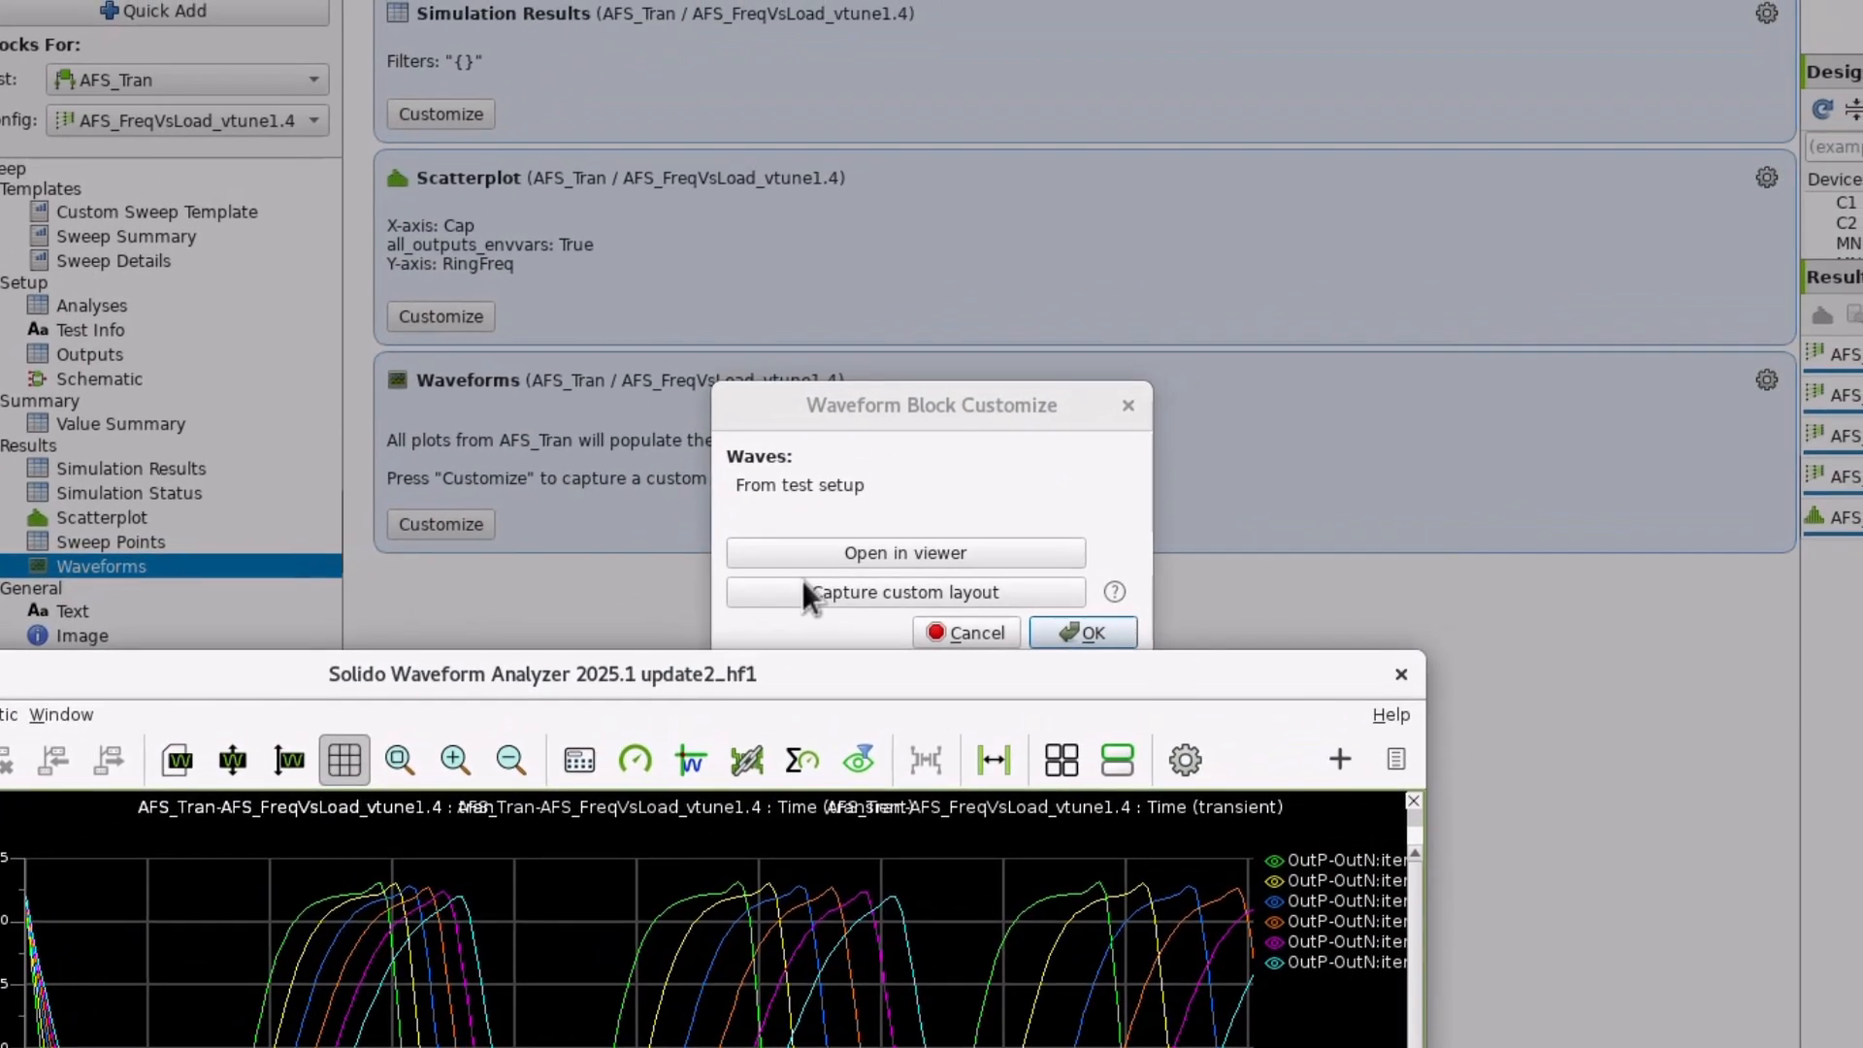
pyautogui.click(804, 584)
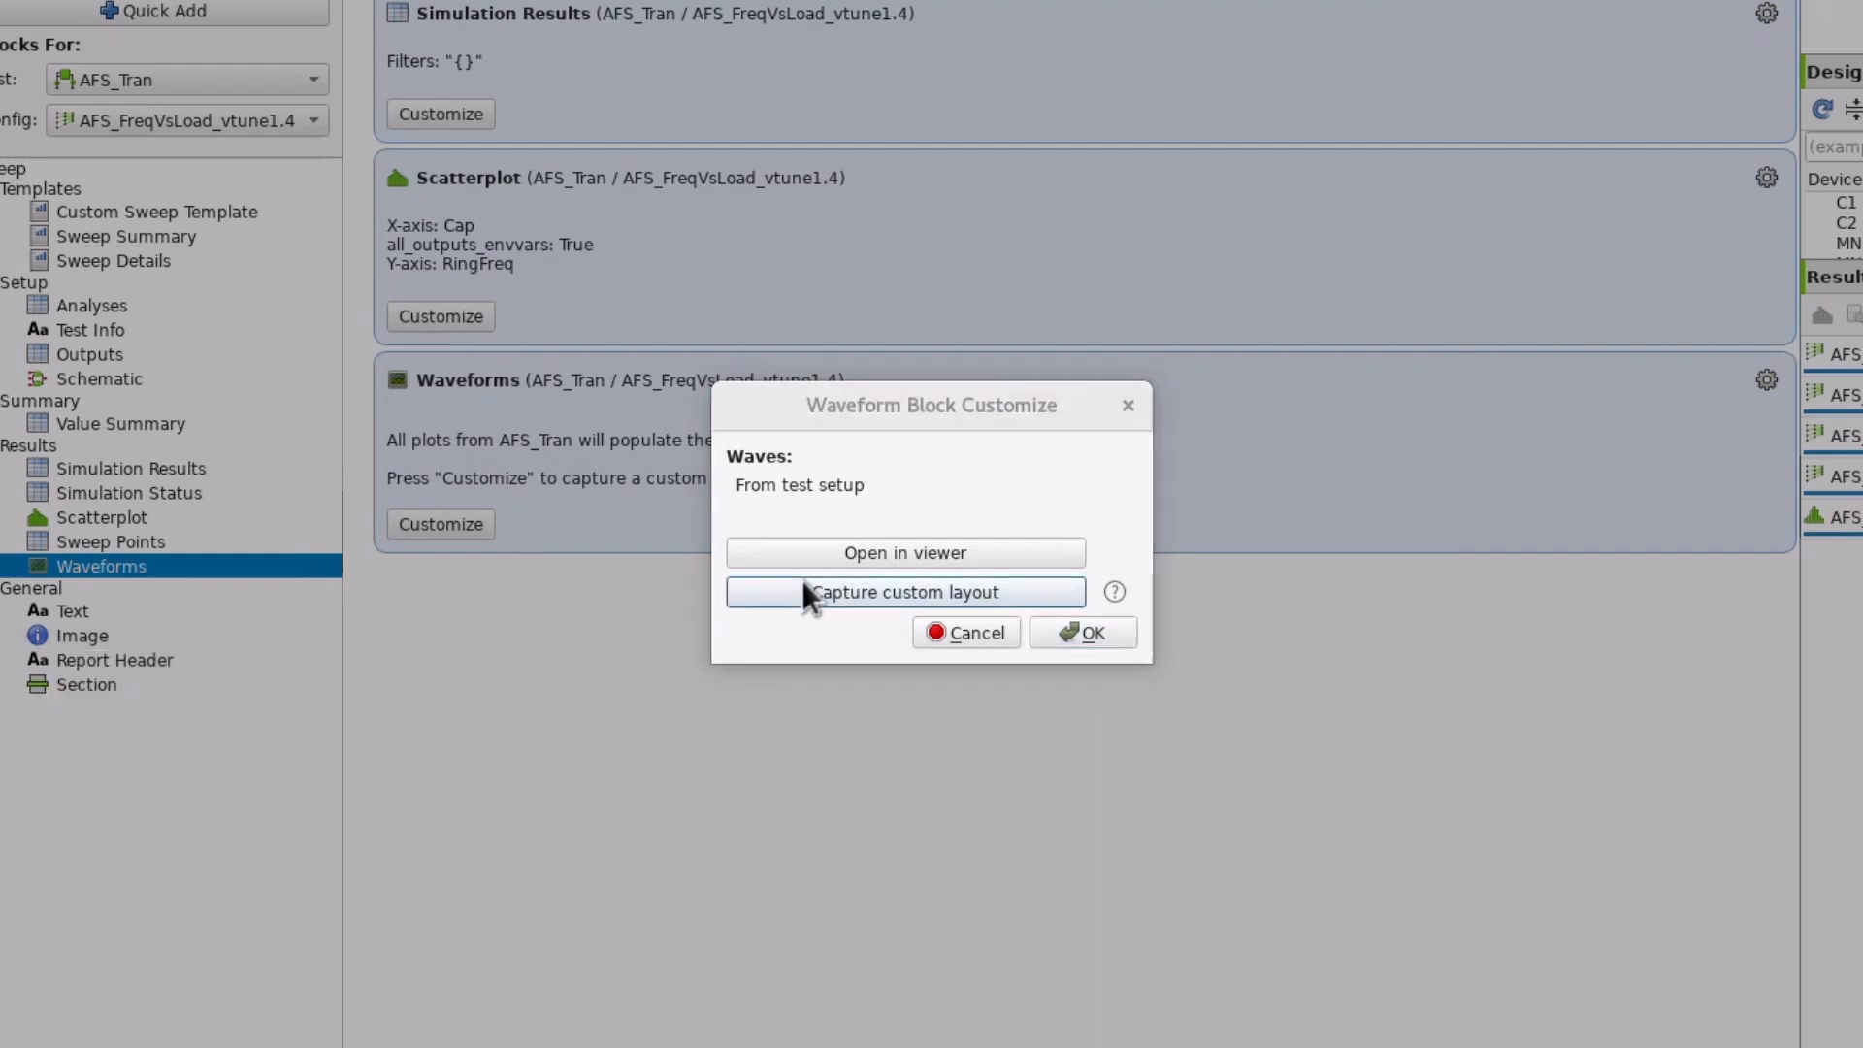
pyautogui.click(1085, 634)
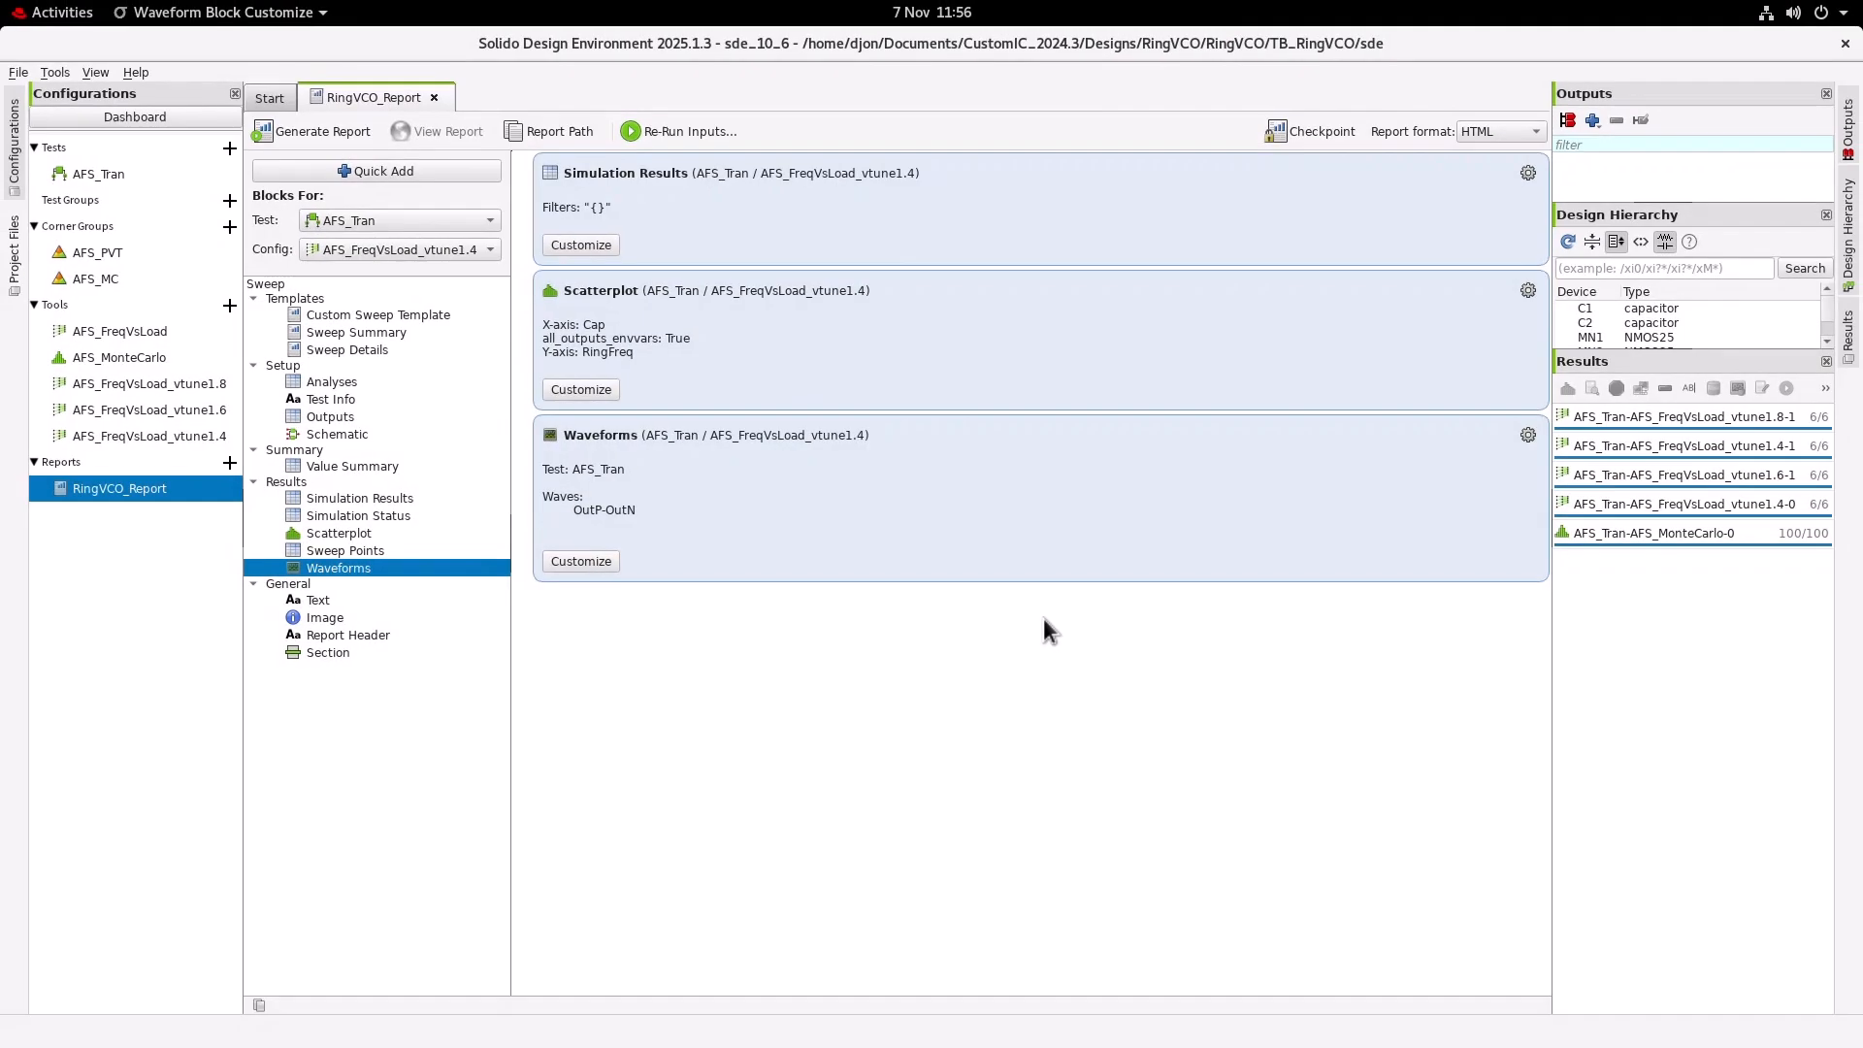
# Add a Test Info block at the start of the report and a Text block above it.
pyautogui.moveTo(324, 394); pyautogui.dragTo(551, 177)
pyautogui.moveTo(347, 595); pyautogui.dragTo(574, 177)
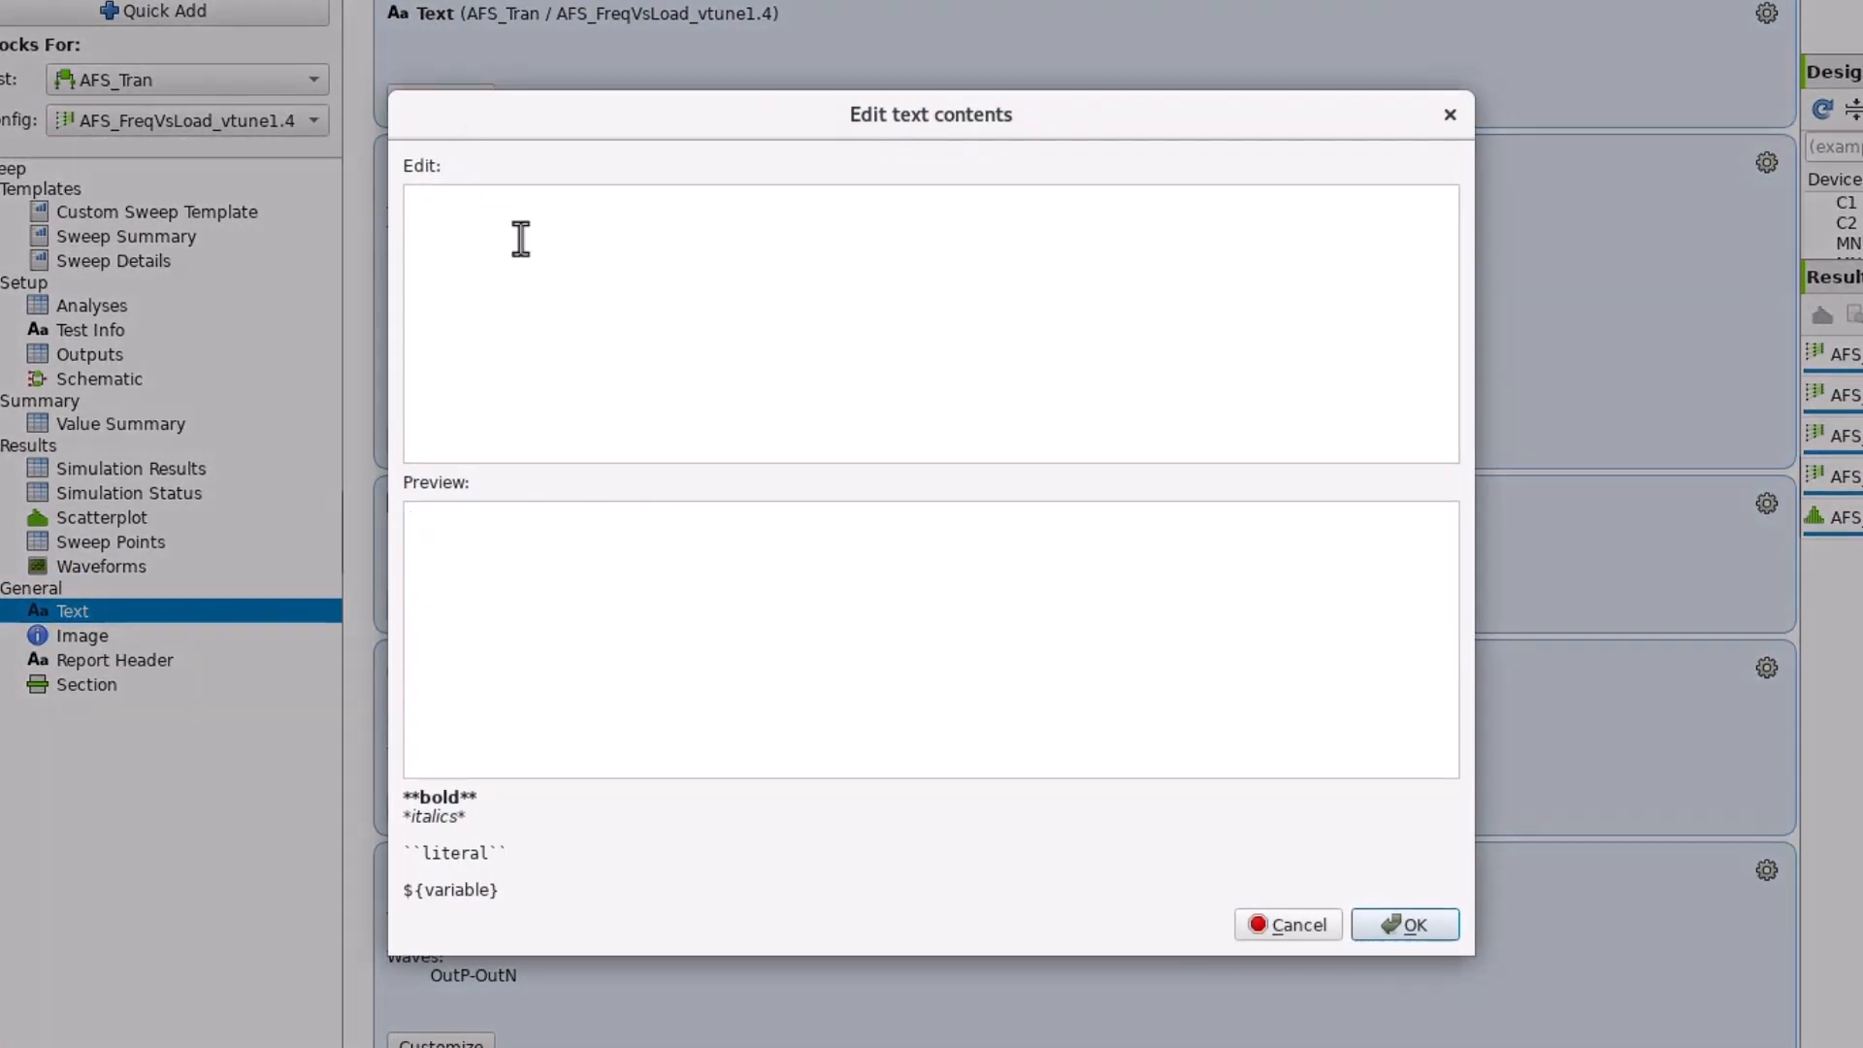
# Enter the heading "Report Summary" in the Text block, underlined with ~~~~~ and followed by a blank line.
pyautogui.write('Report Summary')
pyautogui.press('Return')
pyautogui.write('~~~~~')
pyautogui.press('Return')
pyautogui.press('Return')
# Add a "Design / Revision" field to the summary text with the bold value ${designs} v1.0.
pyautogui.write(':Design ')
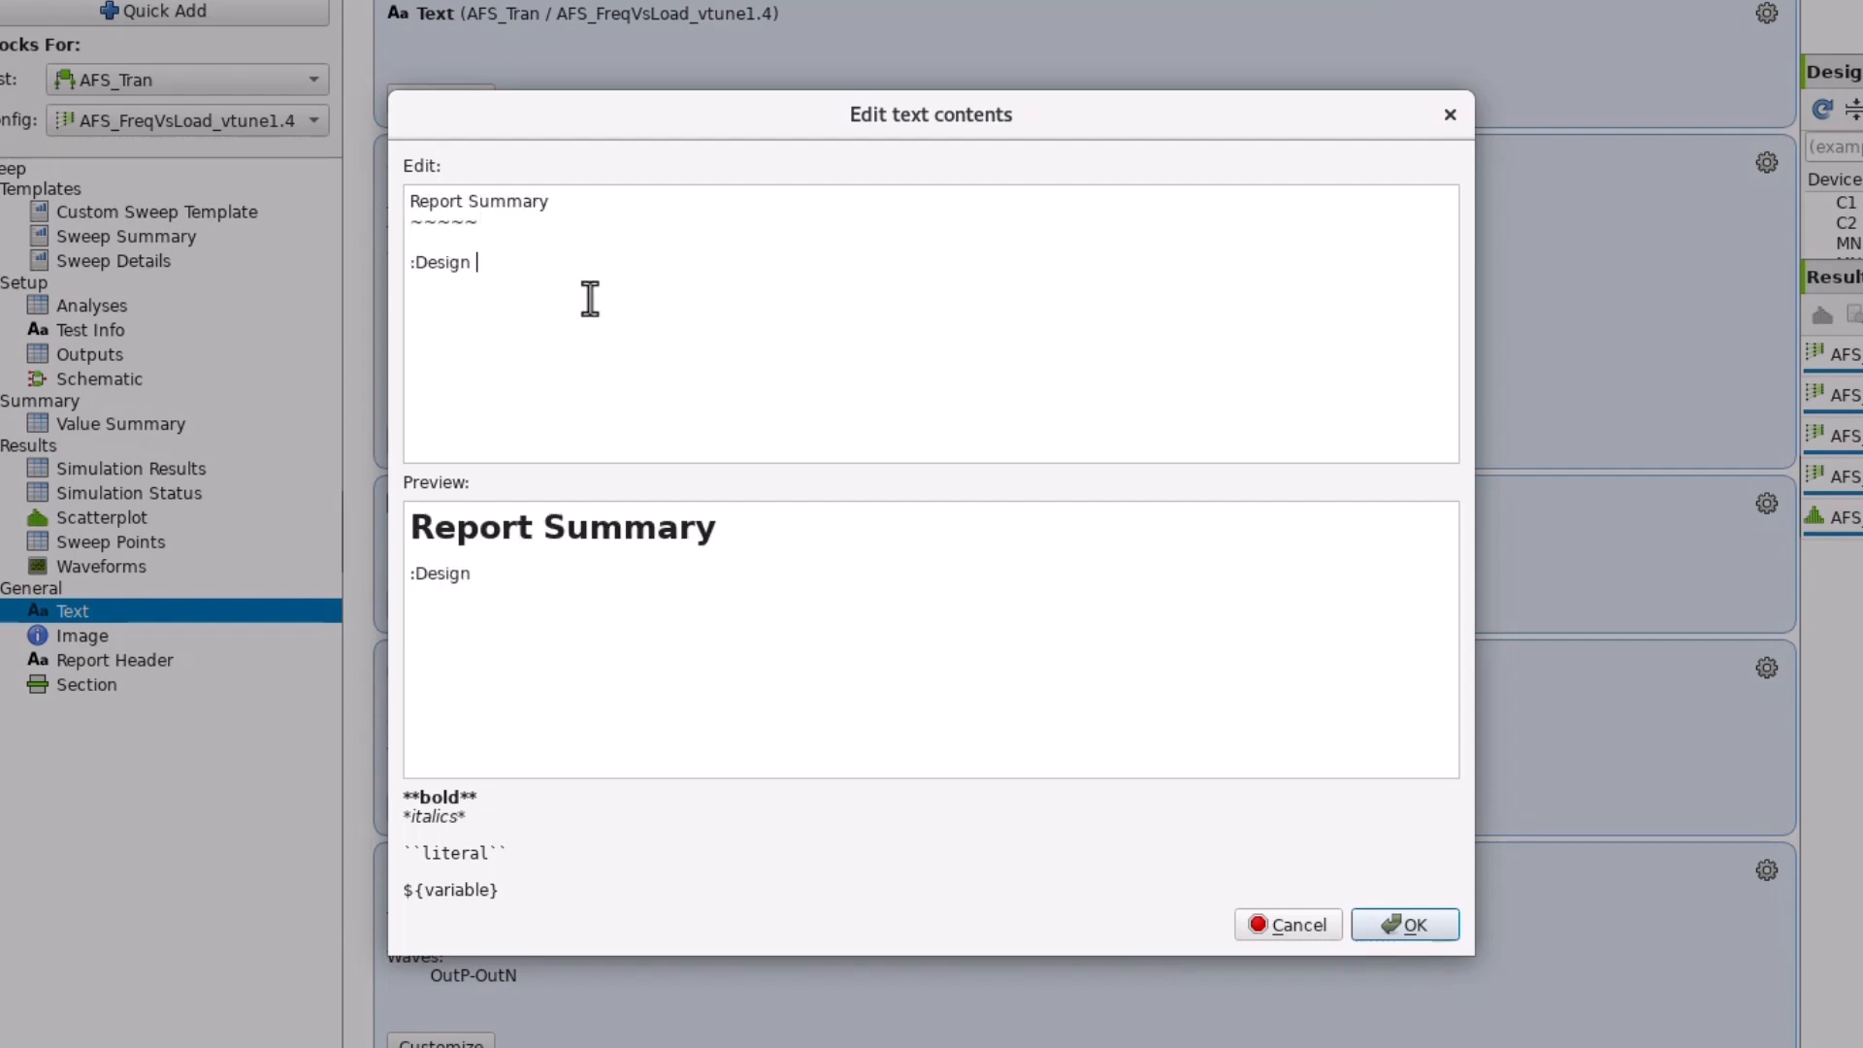
pyautogui.write('/ Revision: ****')
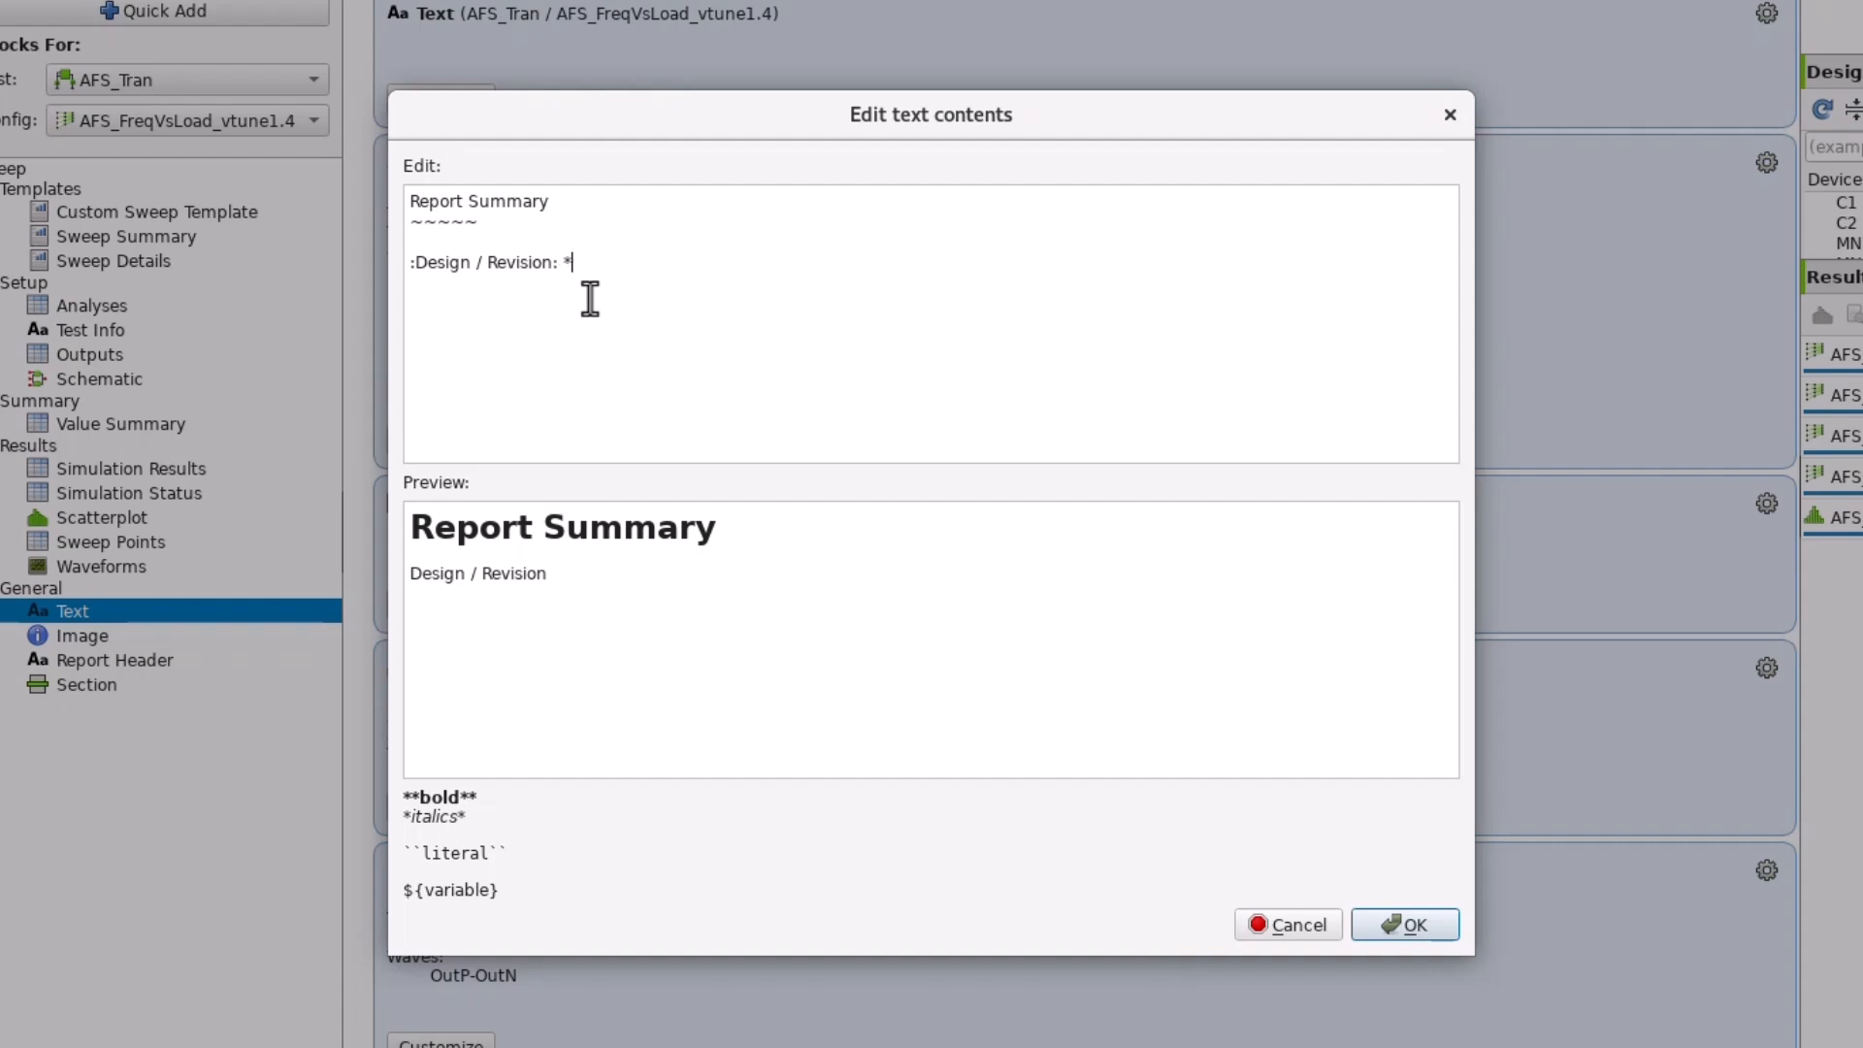
pyautogui.press('Left')
pyautogui.press('Left')
pyautogui.write('${designs} ')
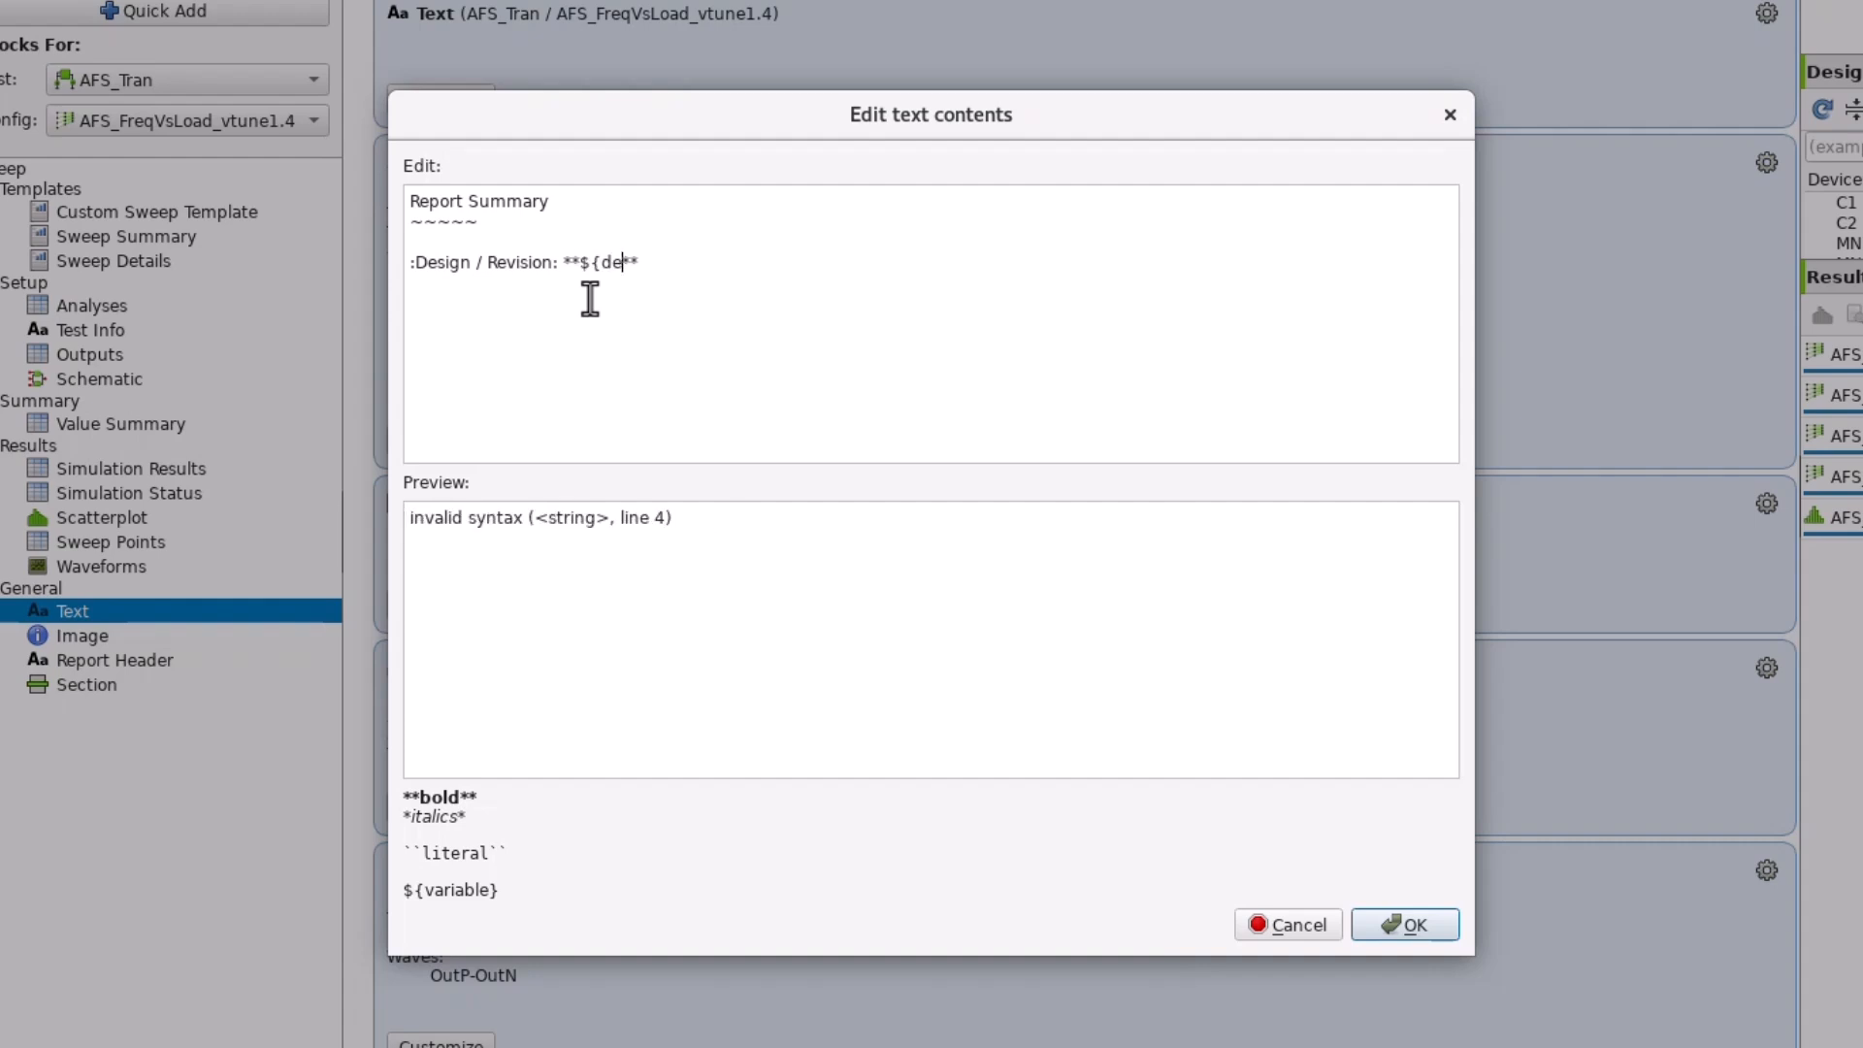
pyautogui.write('v1.0** ')
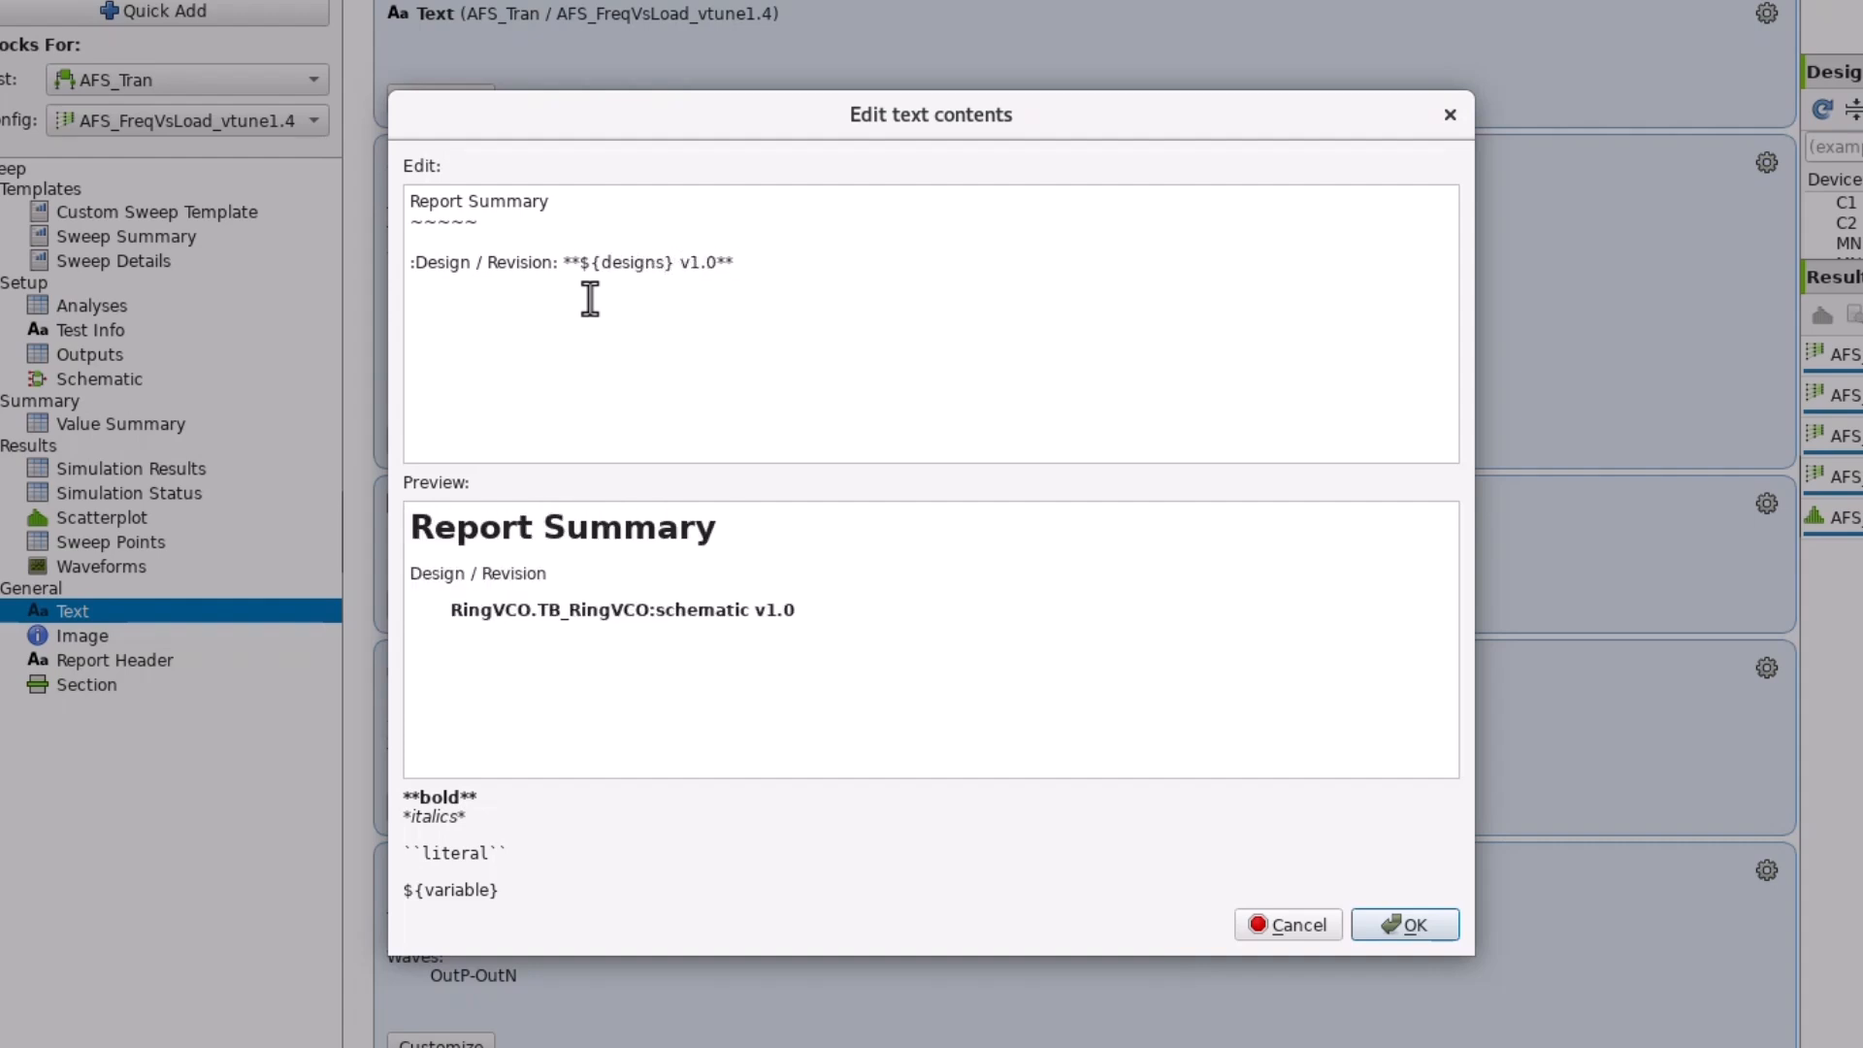
# Add a "Design Author" field with the bold value Siemens EDA Library Development Team.
pyautogui.write(':Design Author: ')
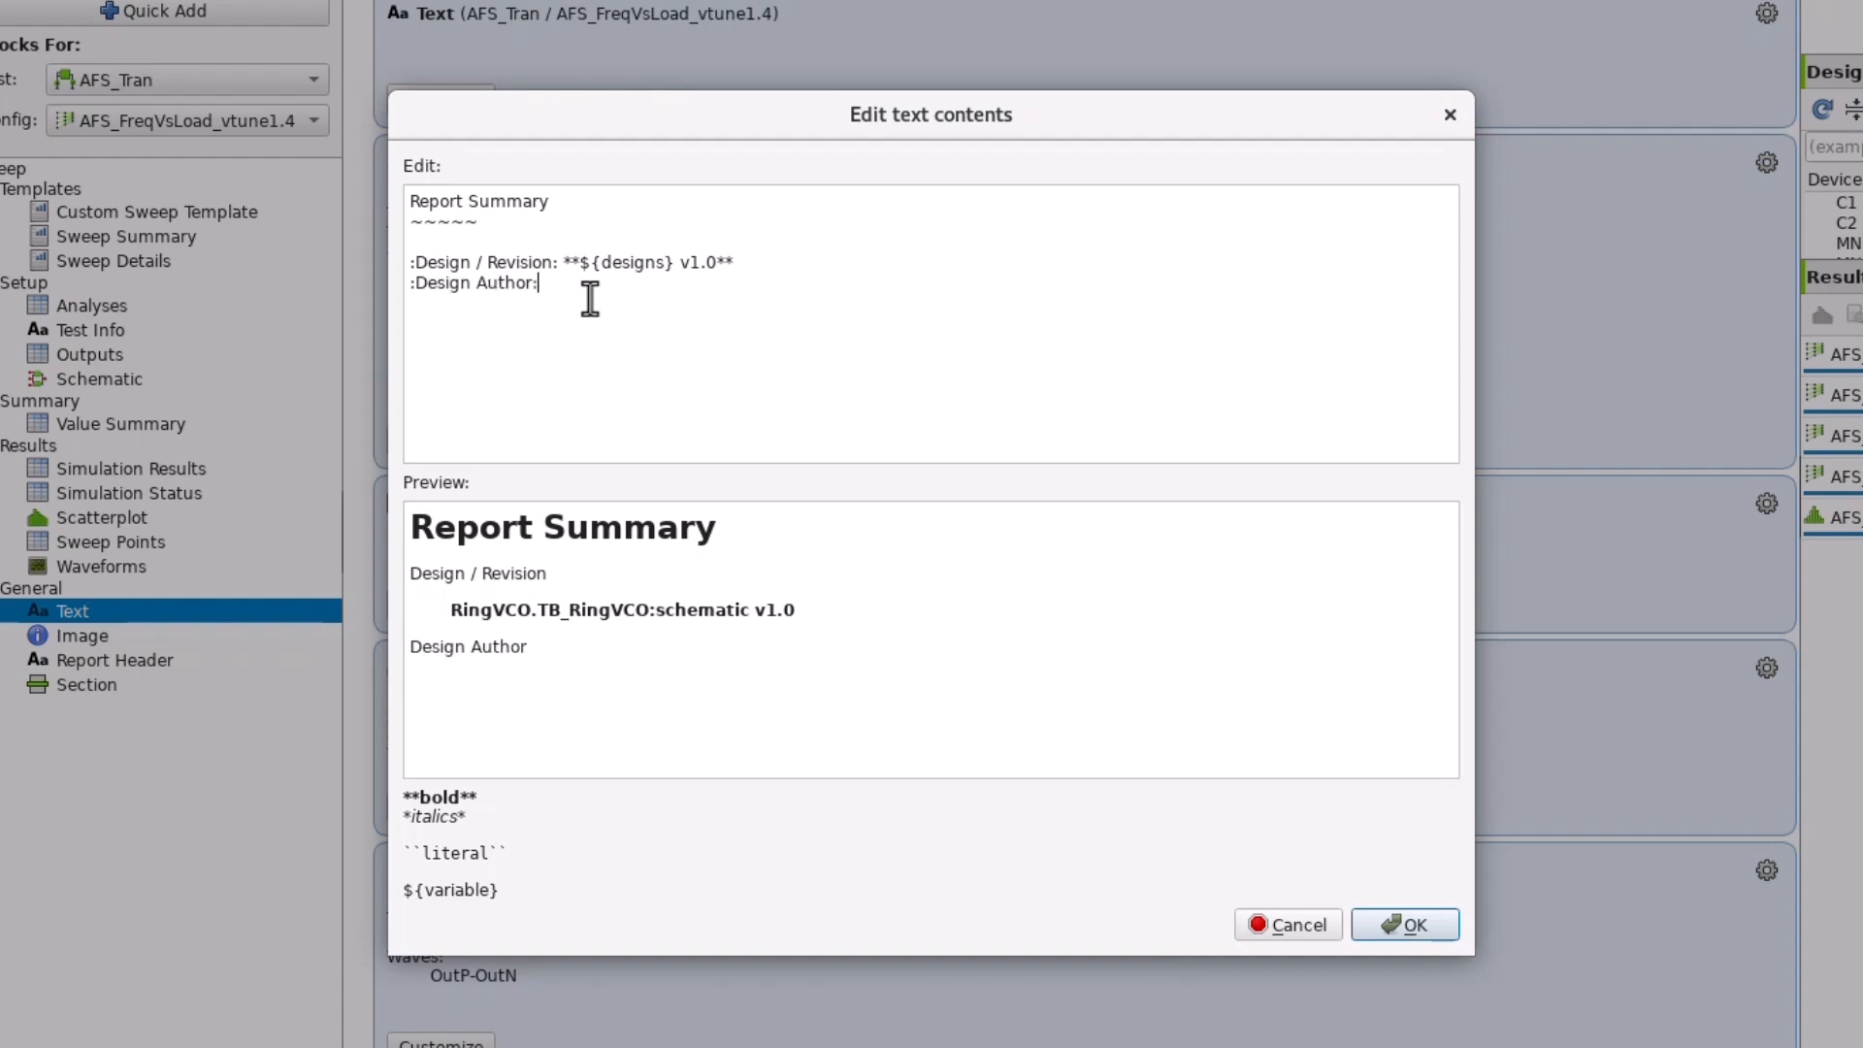
pyautogui.write('**Siemens EDA Library **')
pyautogui.press('Left')
pyautogui.press('Left')
pyautogui.write('Siemens EDA Library ')
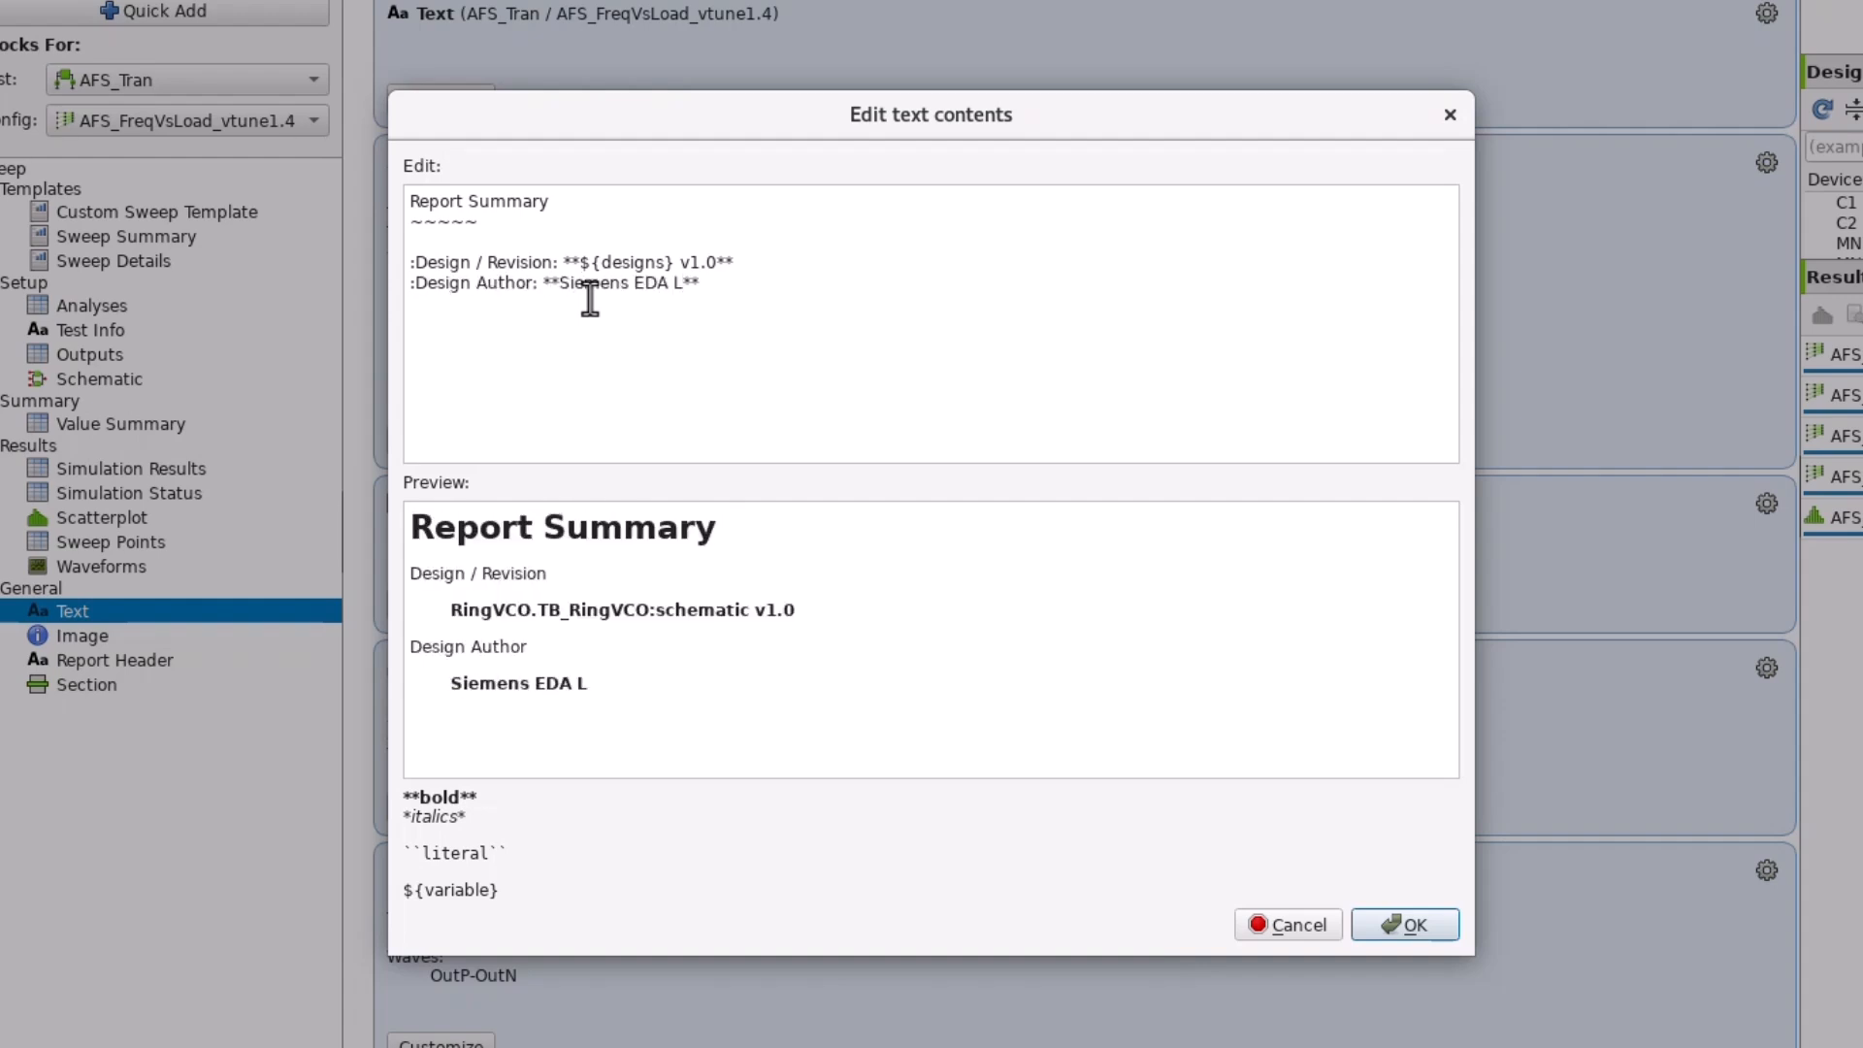
pyautogui.write('Development Team')
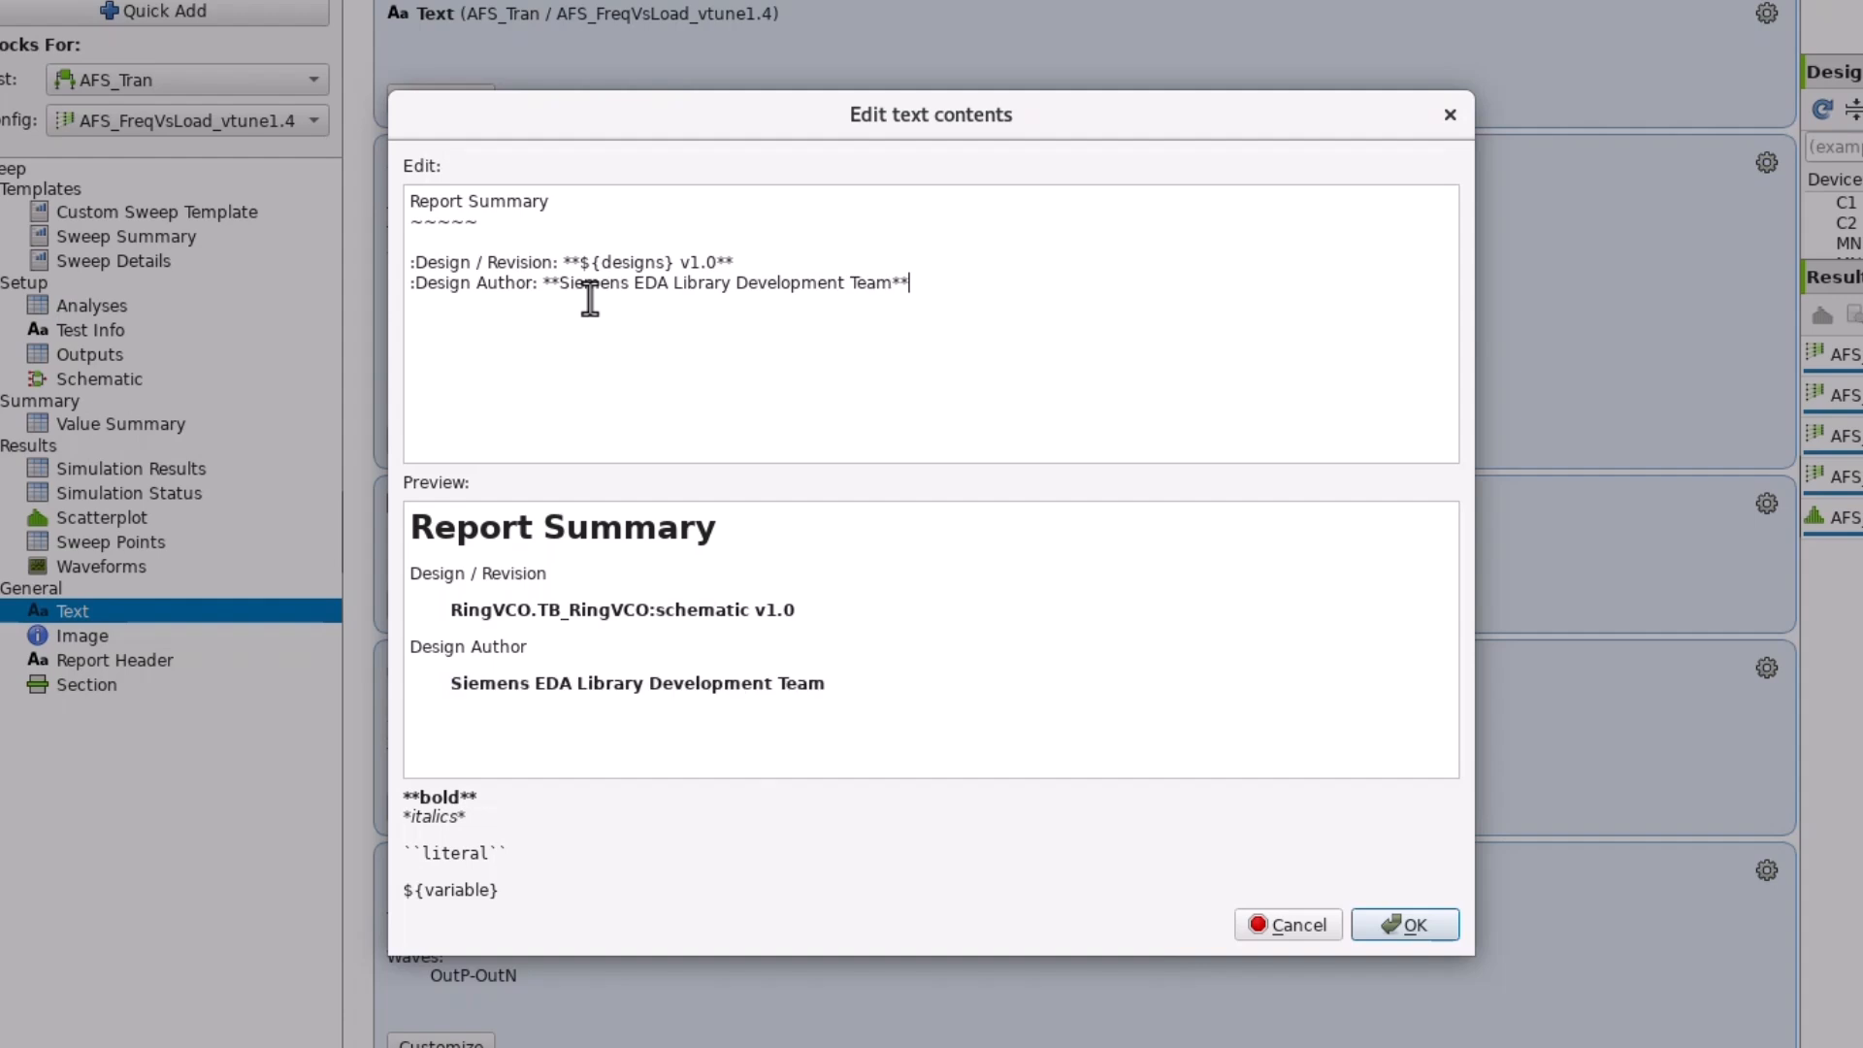
# Add a "Report Date" field with the bold variable ${session_info.date}.
pyautogui.press('End')
pyautogui.press('Return')
pyautogui.write('::')
pyautogui.press('Left')
pyautogui.write('Report Date')
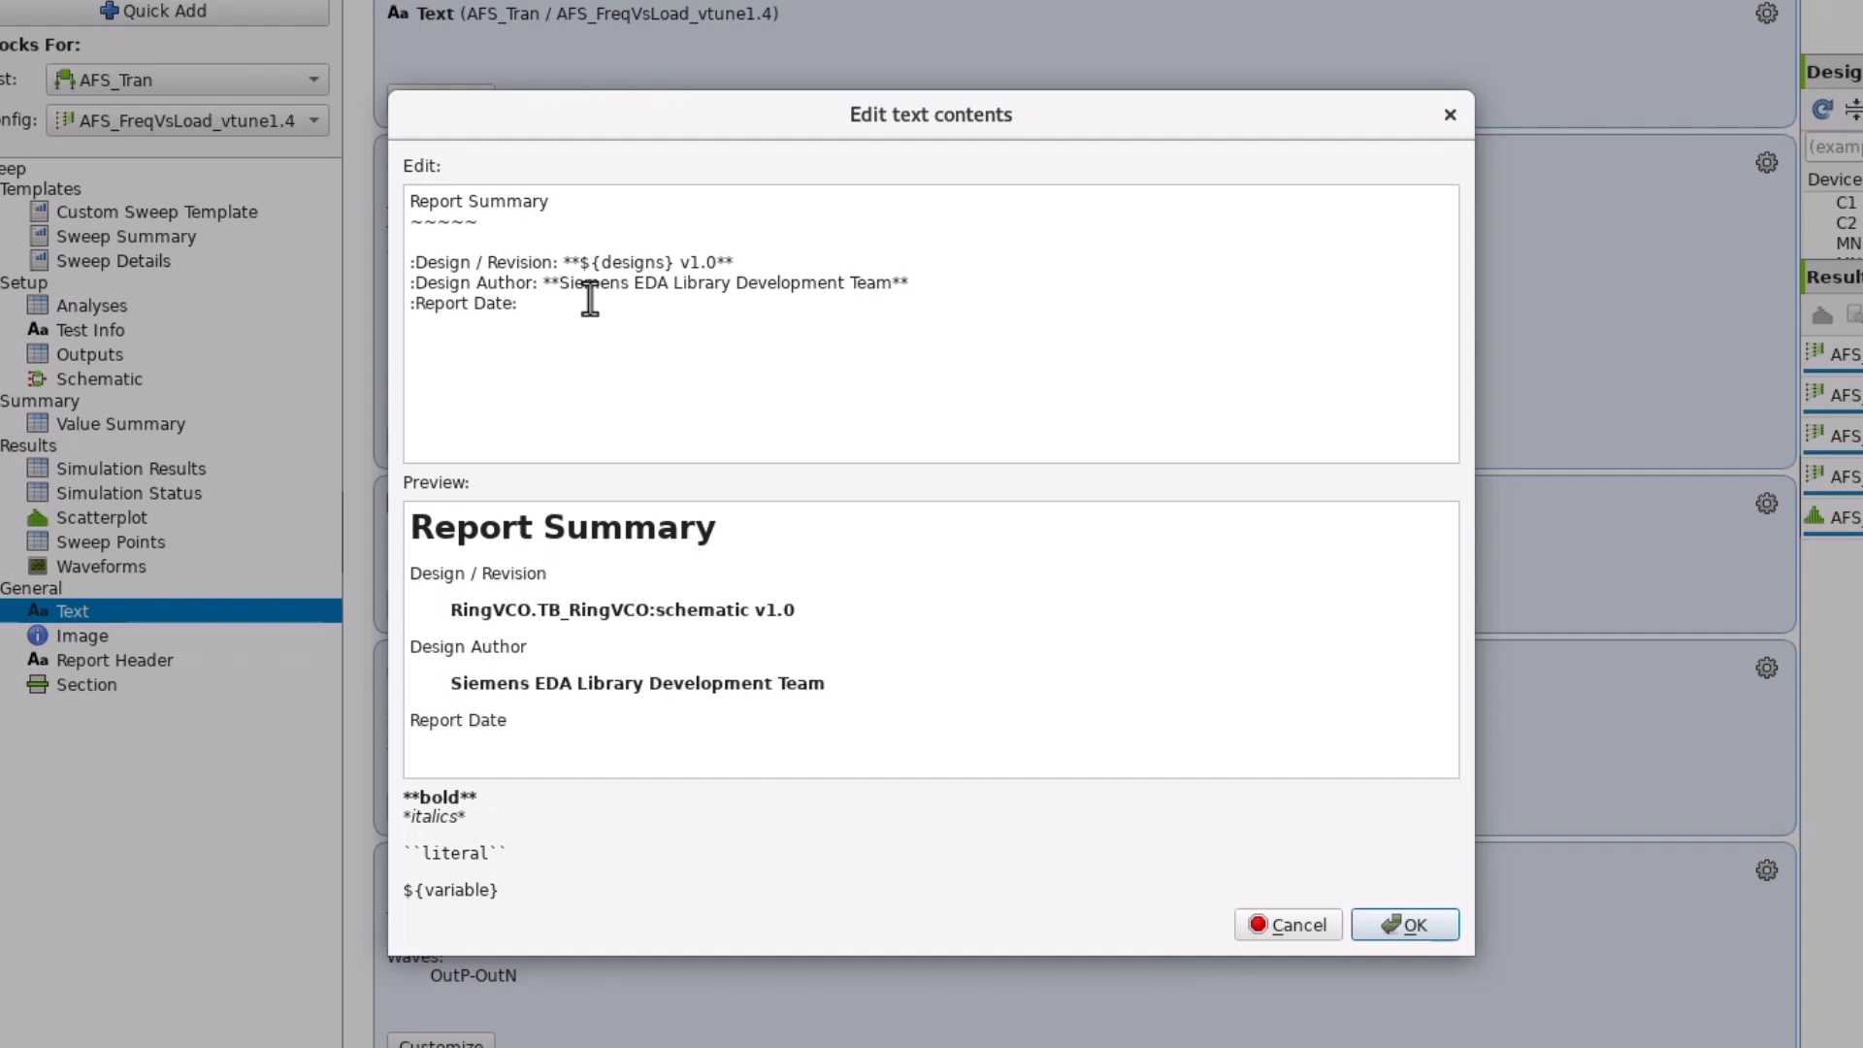
pyautogui.press('End')
pyautogui.write('****')
pyautogui.write('${session_info.date')
pyautogui.write('}')
pyautogui.press('End')
pyautogui.press('Return')
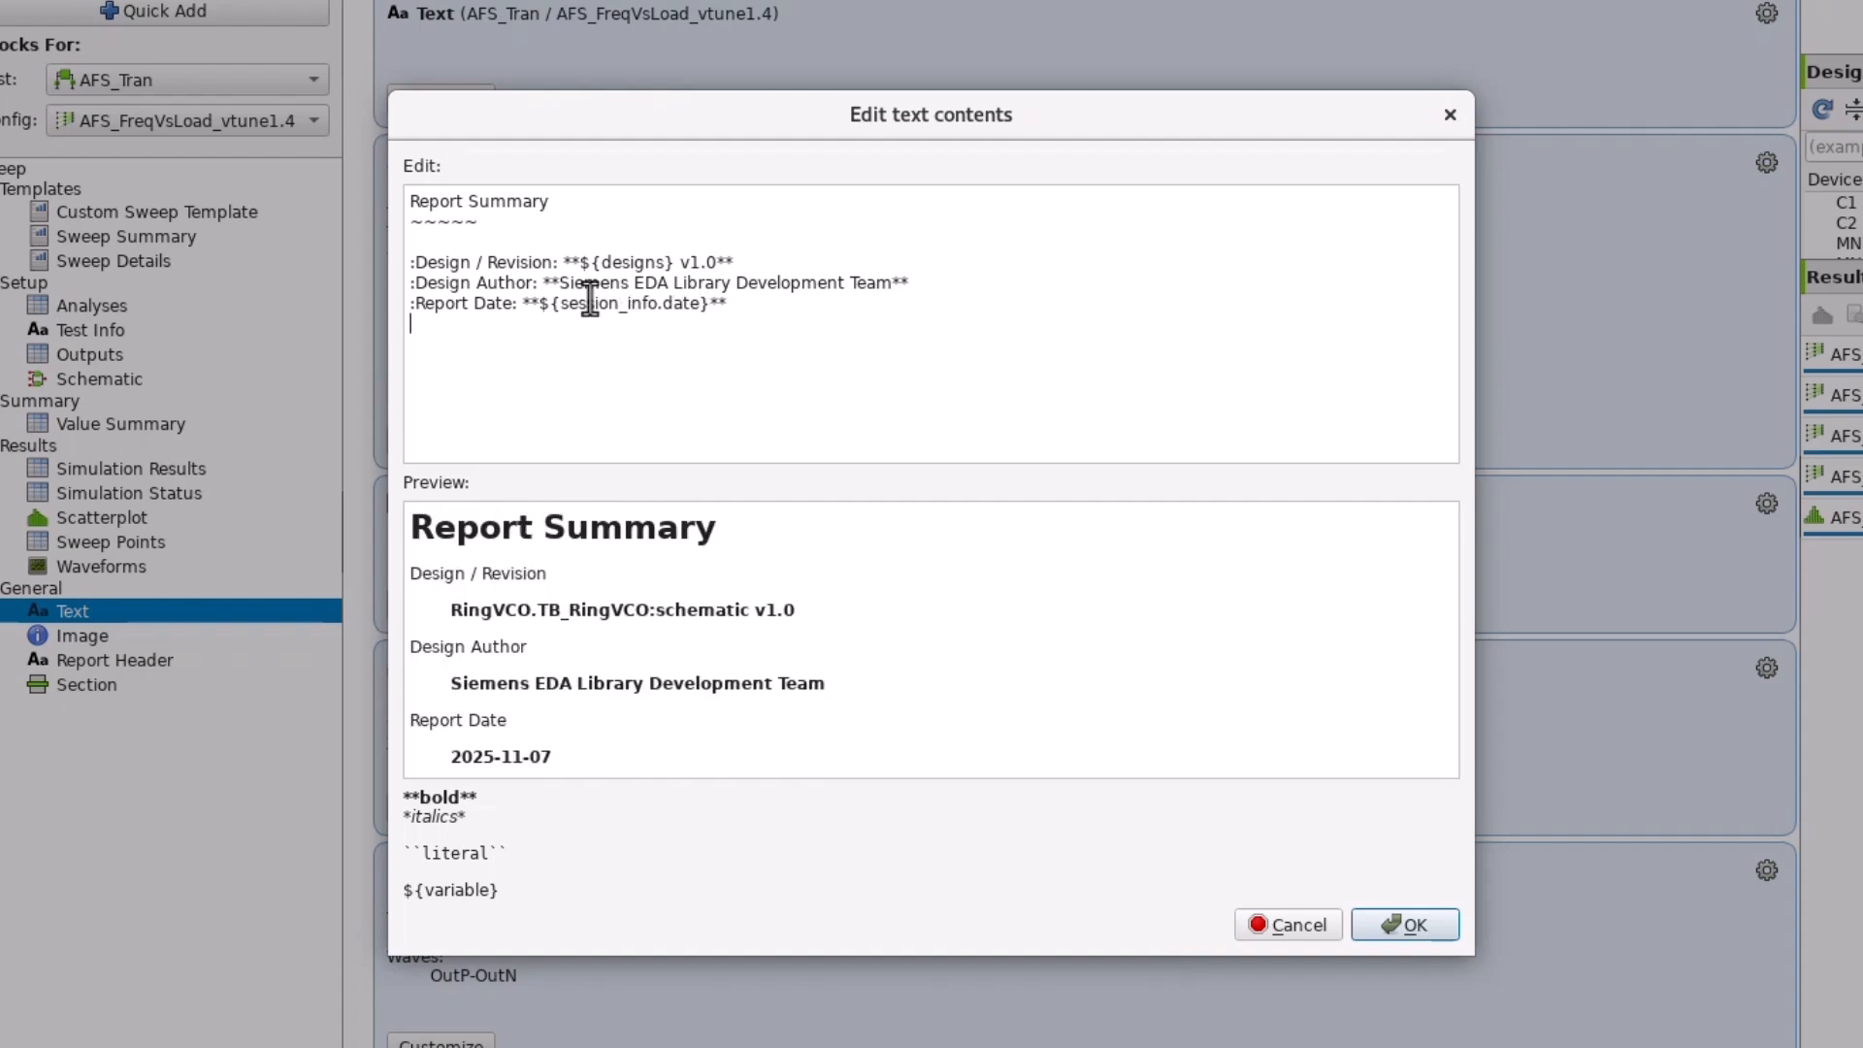
# Add a "Report Author" field referencing |logo|_ and define |logo| as the image test.png in the home Pictures folder.
pyautogui.write(':Report Author:')
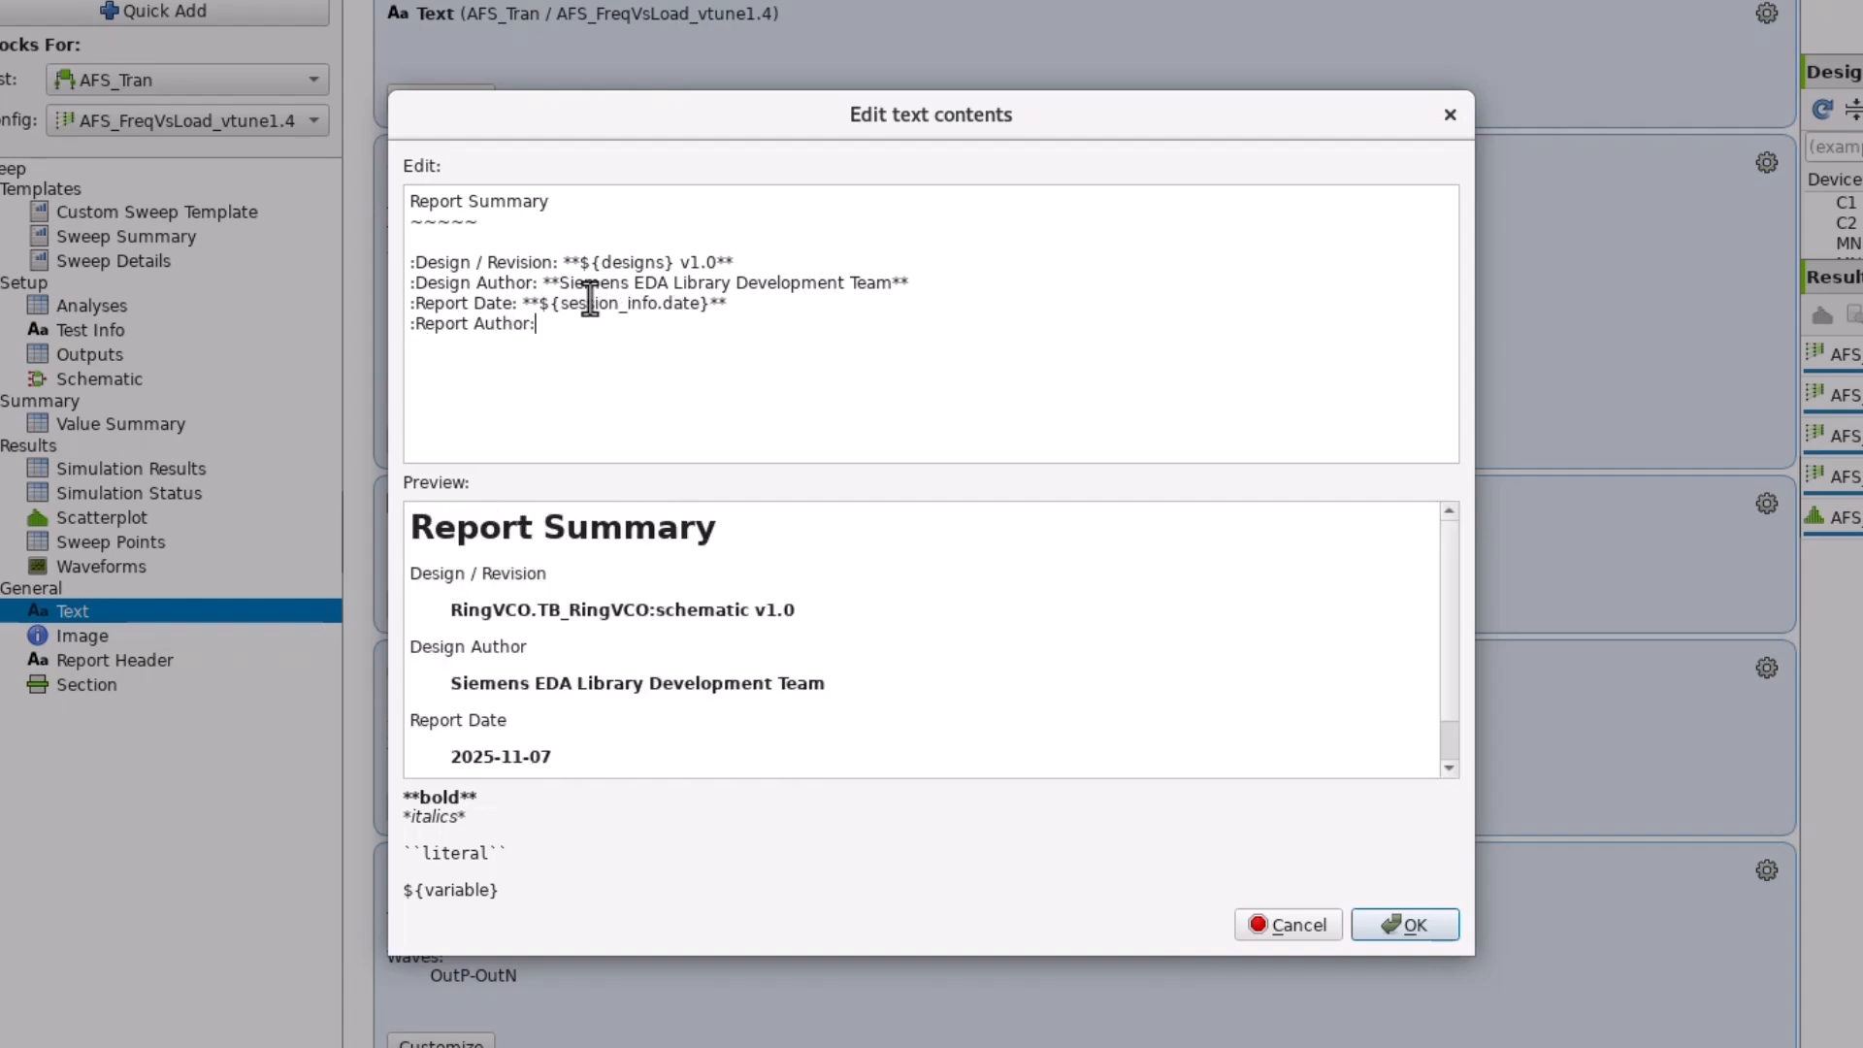
pyautogui.write(' |logo|_  ')
pyautogui.write('.. |logo|')
pyautogui.write(' imag')
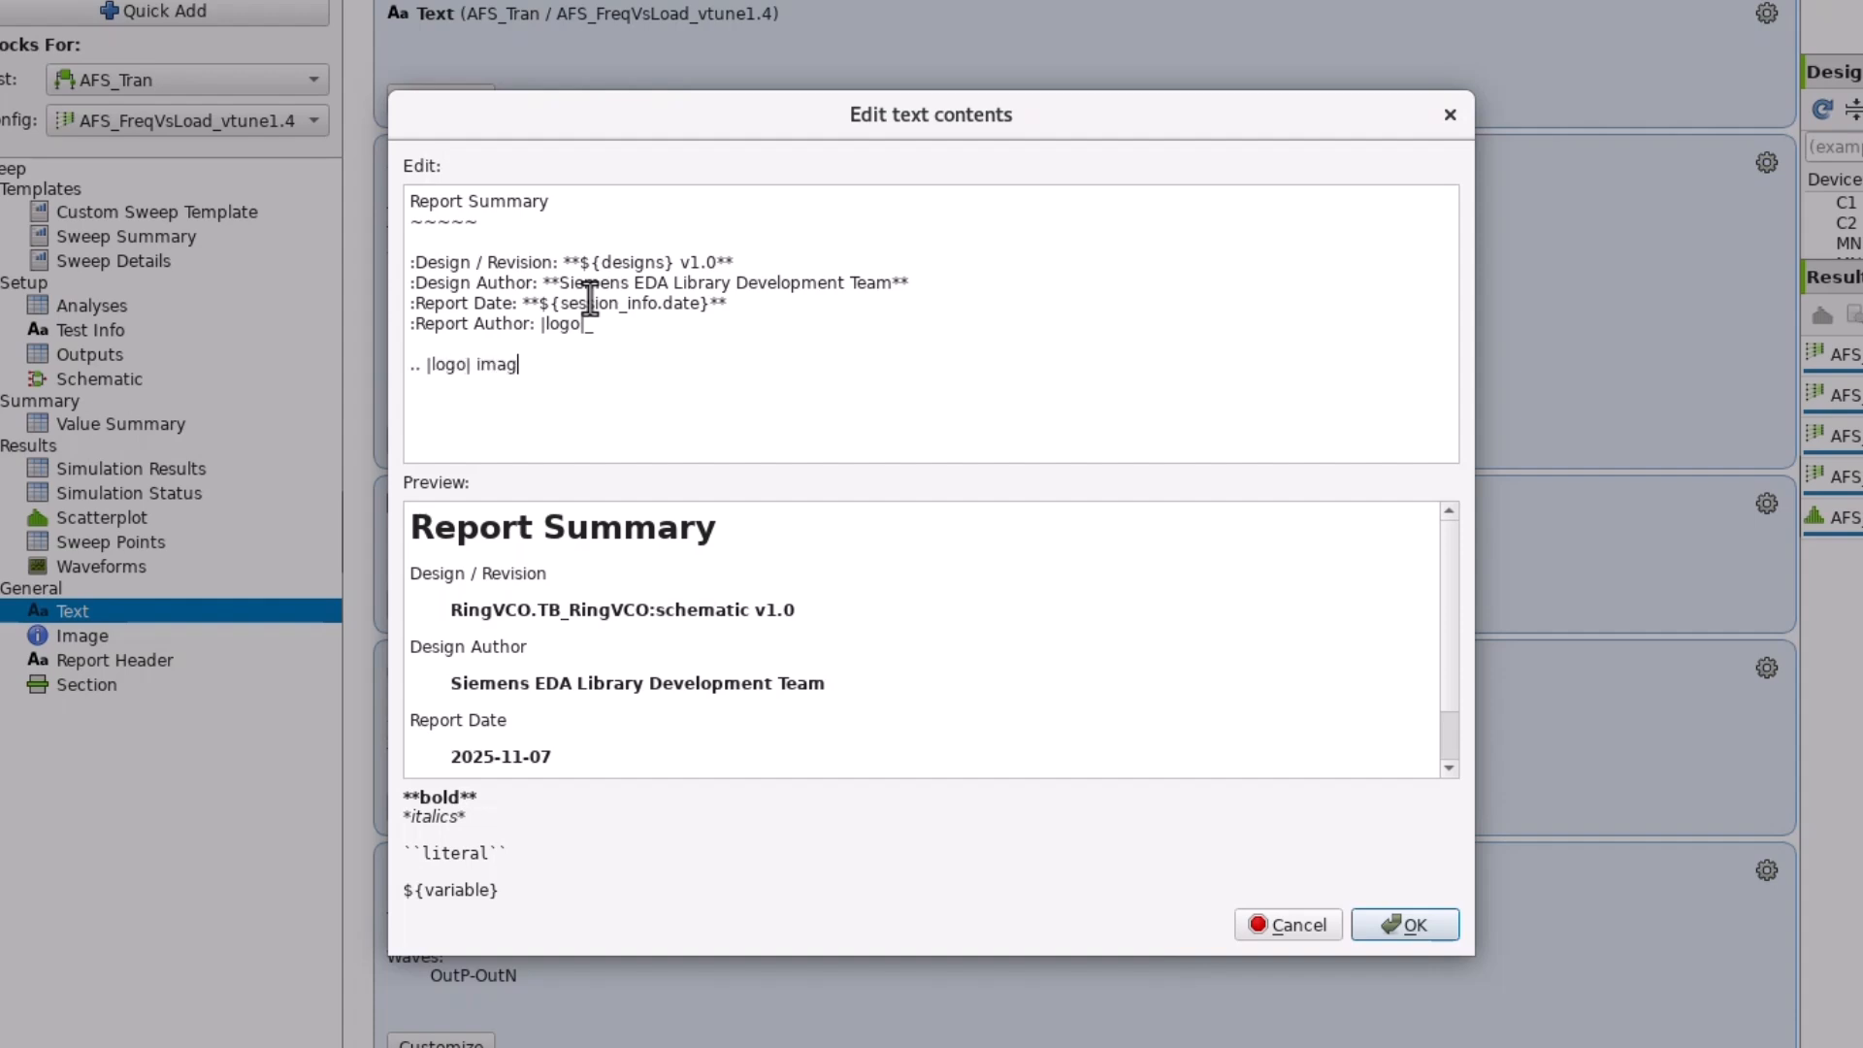
pyautogui.write('e:: /home/djon/Pictures/test.png')
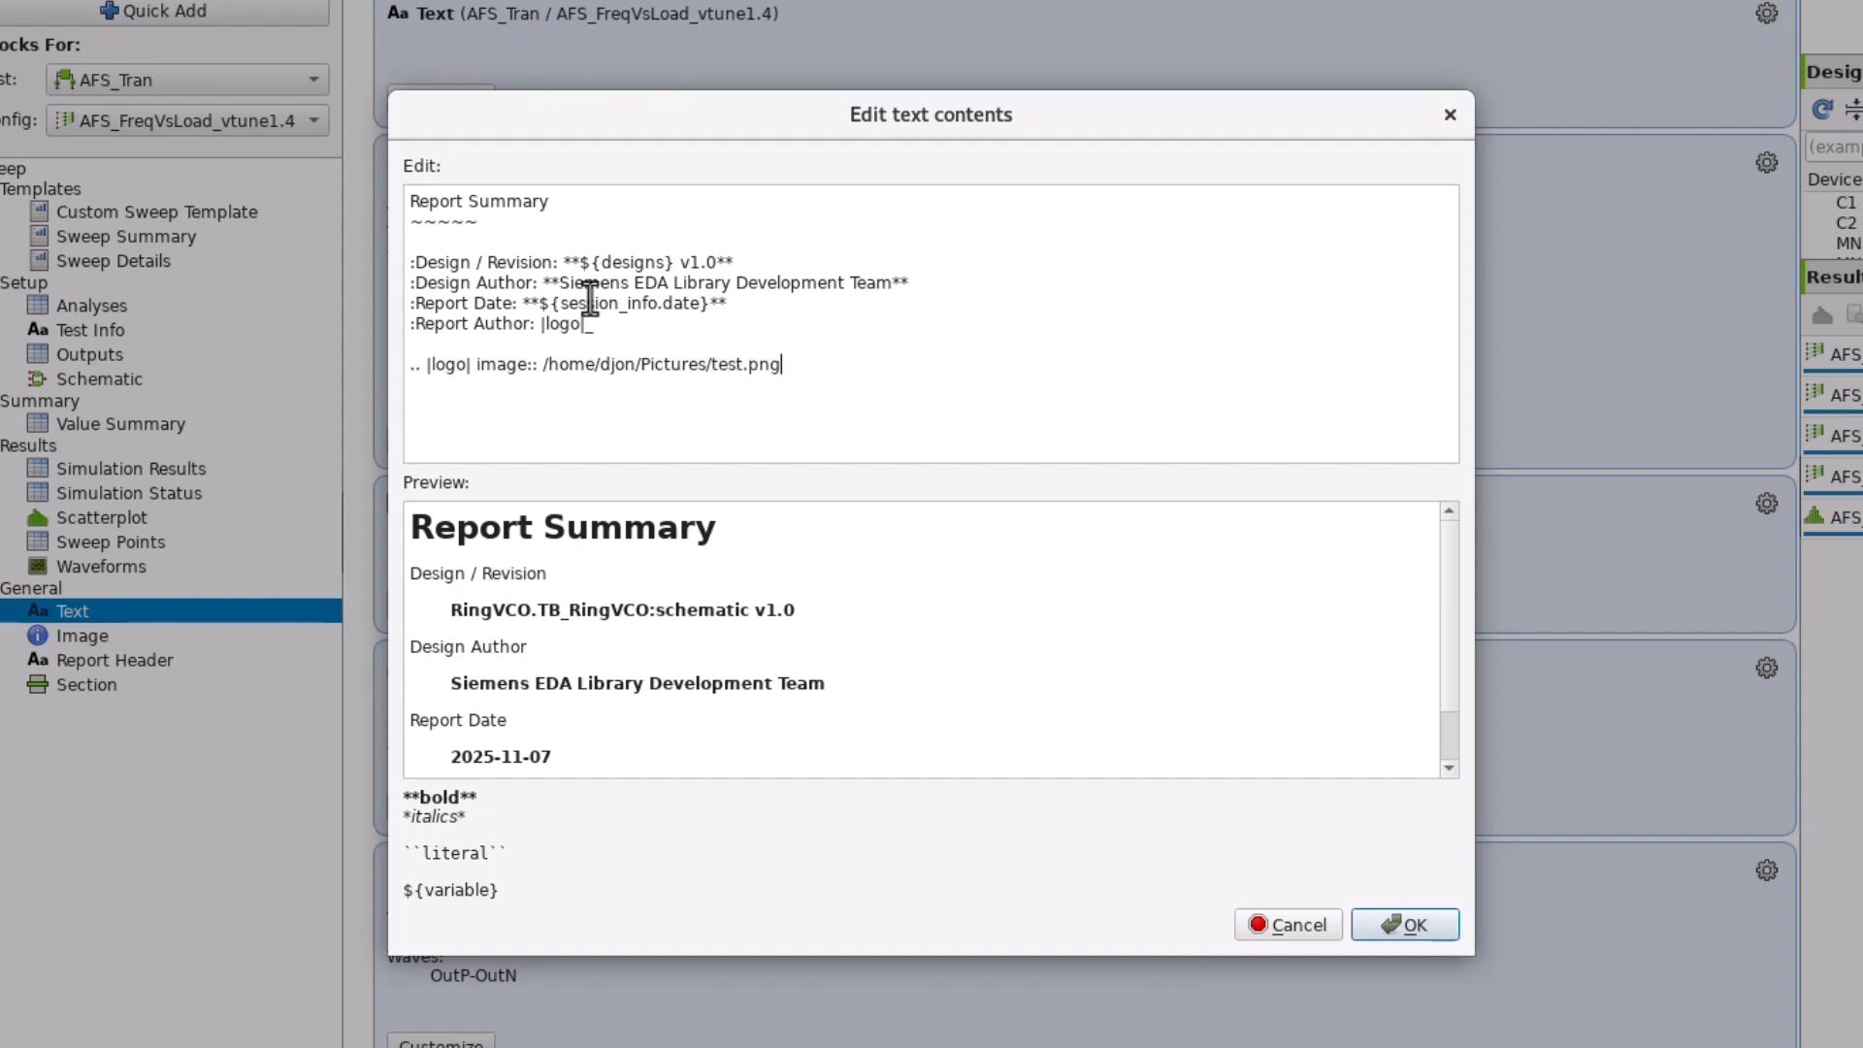
pyautogui.press('Return')
pyautogui.write('.. _logo: https://do')
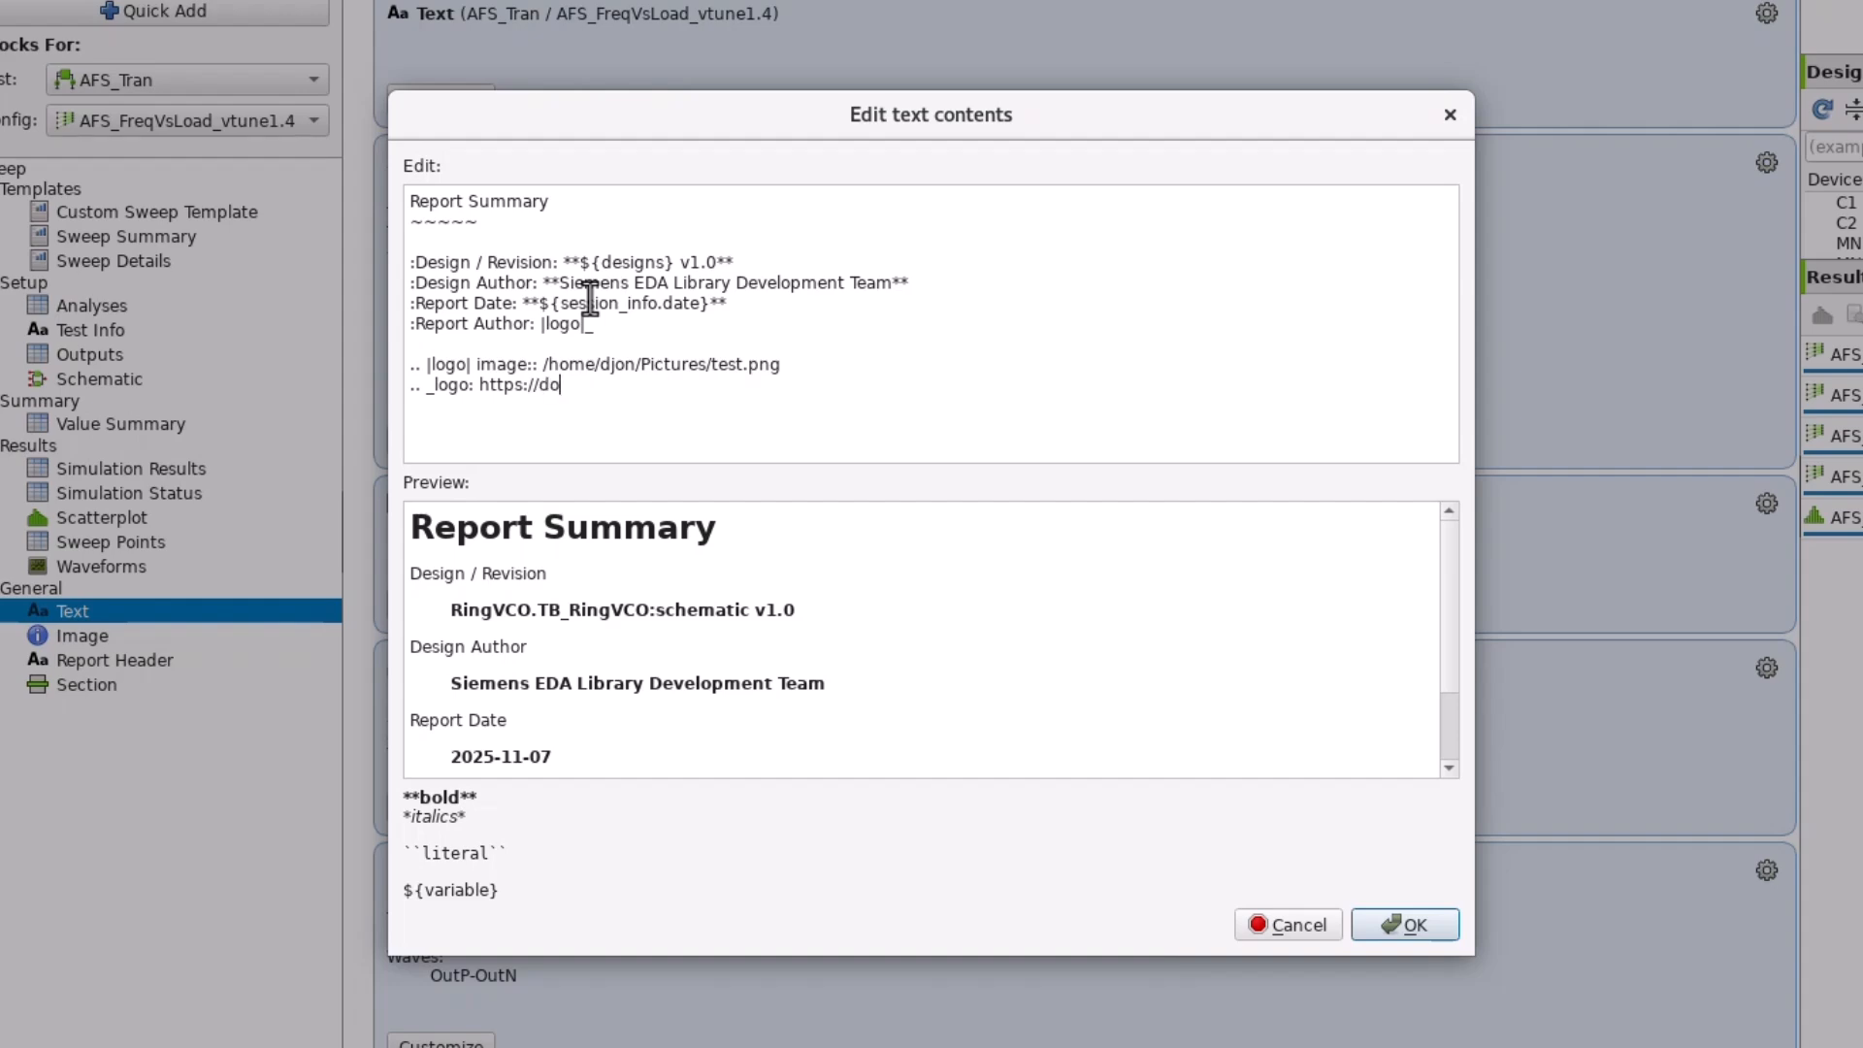
pyautogui.write('cutils.sourceforge.io/rst.html')
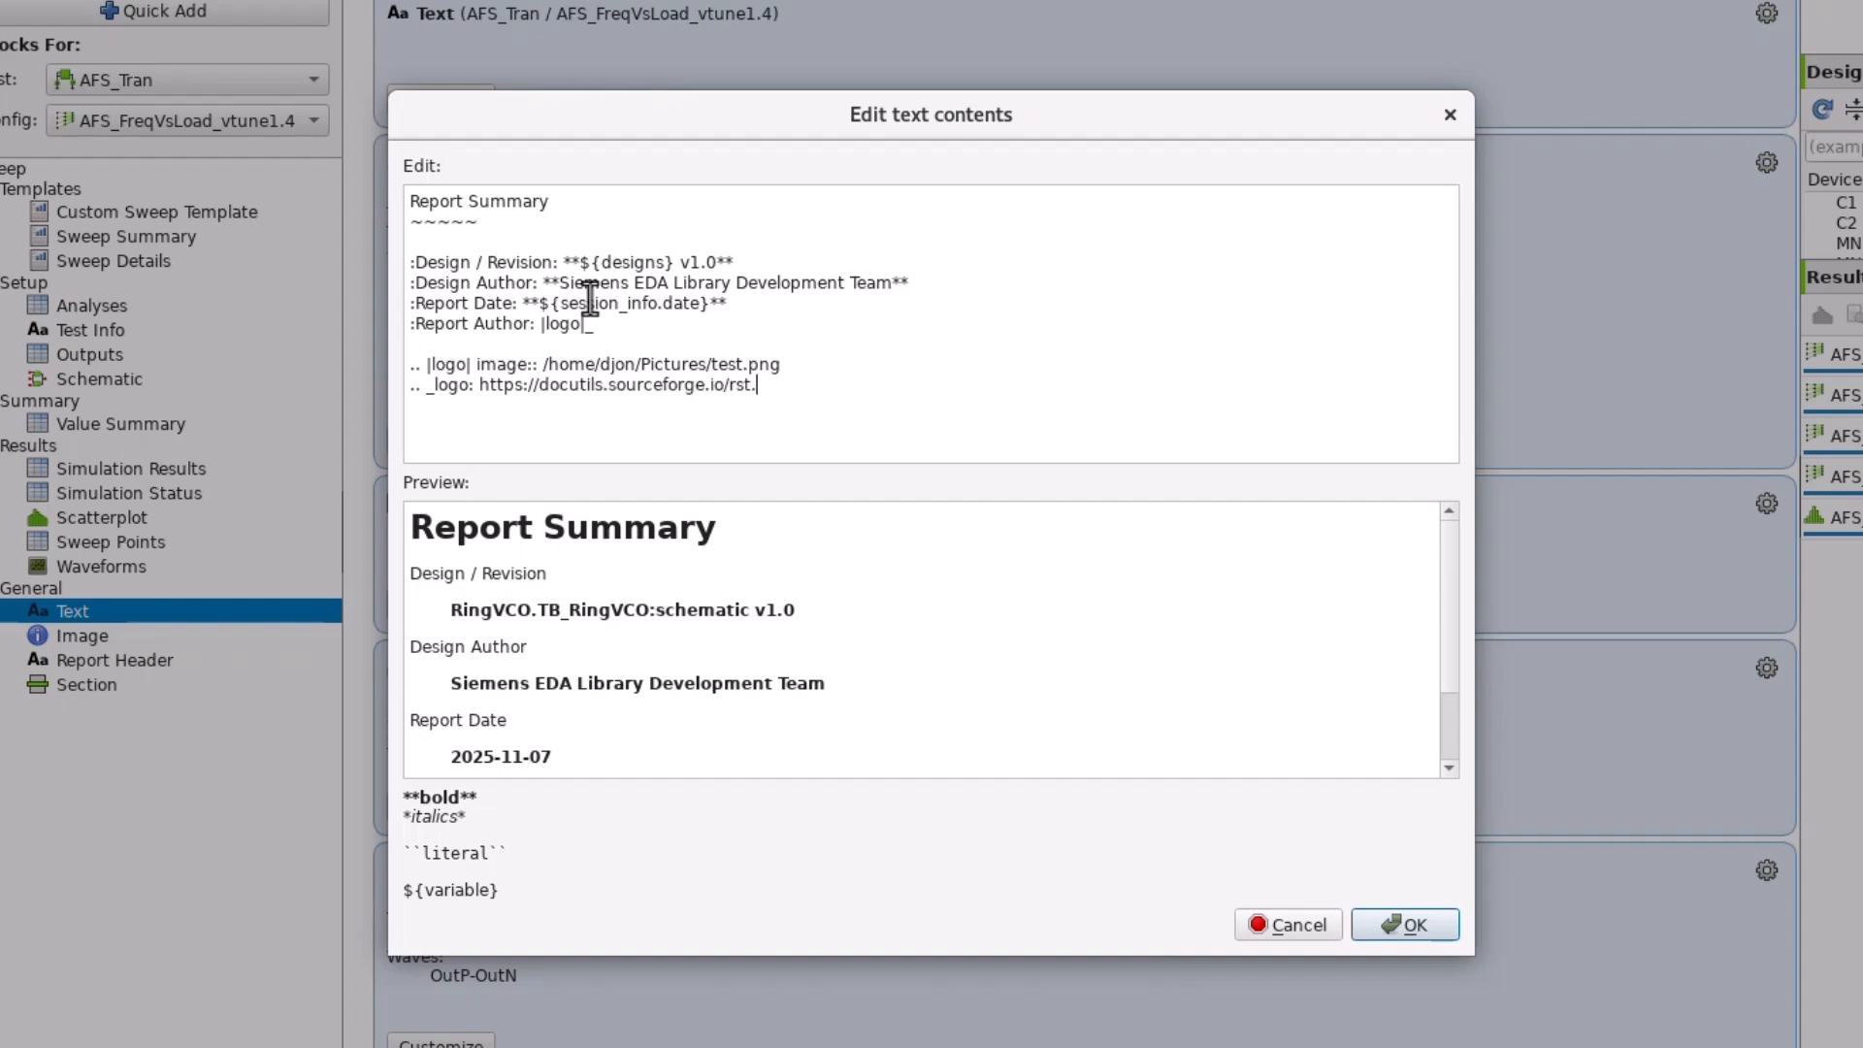
pyautogui.scroll(-3, 835, 570)
pyautogui.click(1403, 925)
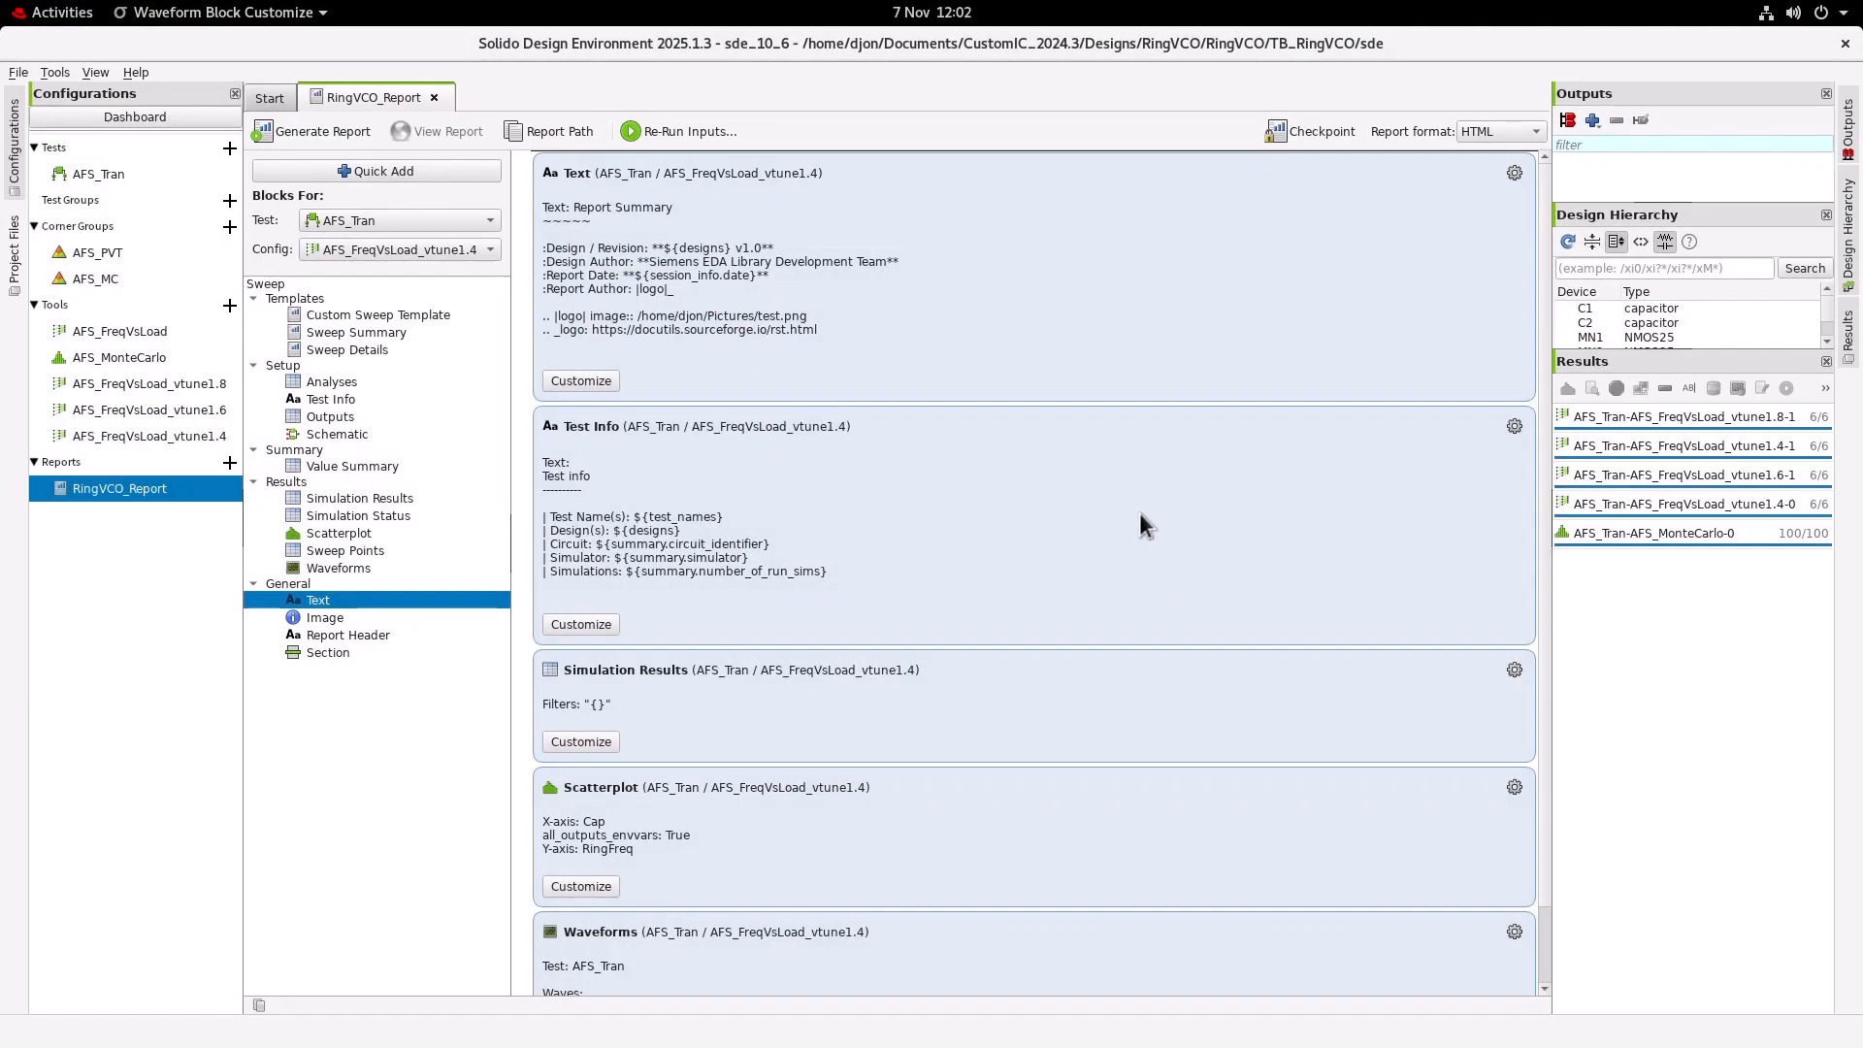
# Group the Test Info, Simulation Results, Scatterplot and Waveforms blocks, and nest the group under a new Section placed after the Text block.
pyautogui.keyDown('shift'); pyautogui.scroll(-2, 1139, 513); pyautogui.keyUp('shift')
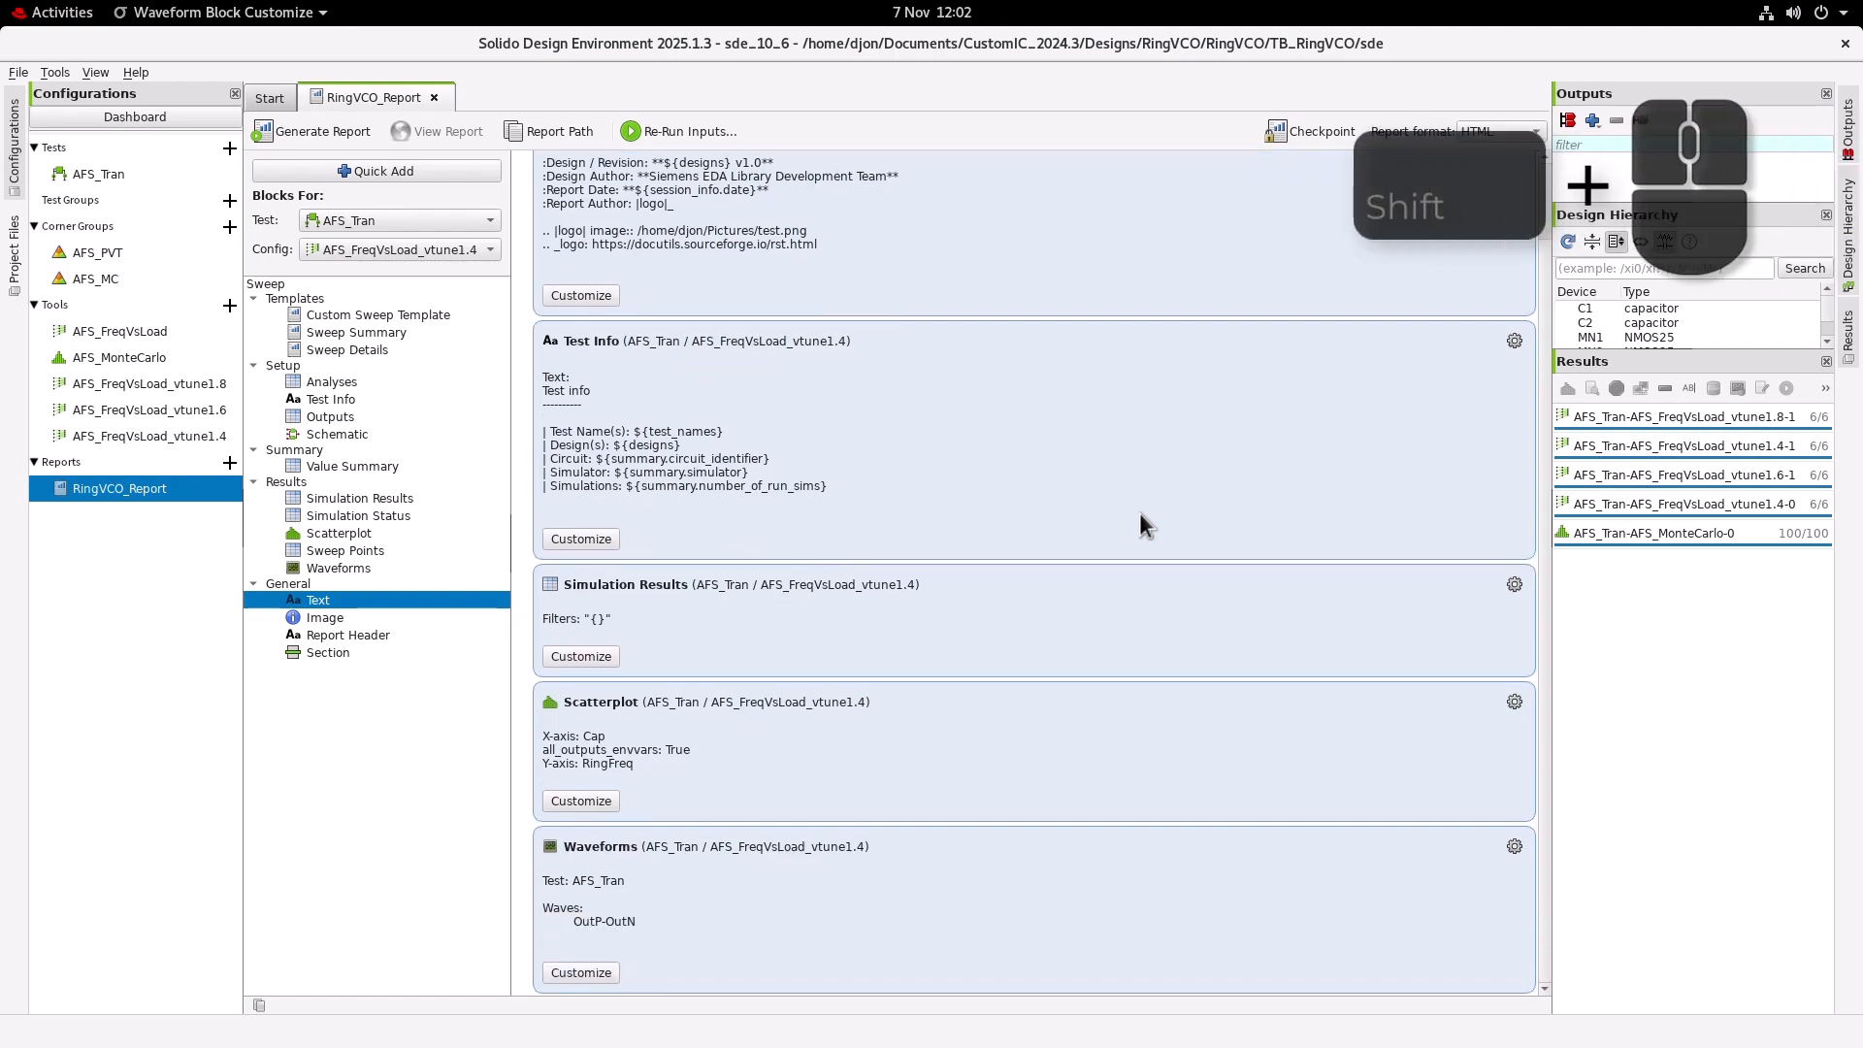
pyautogui.keyDown('shift'); pyautogui.click(1134, 458); pyautogui.keyUp('shift')
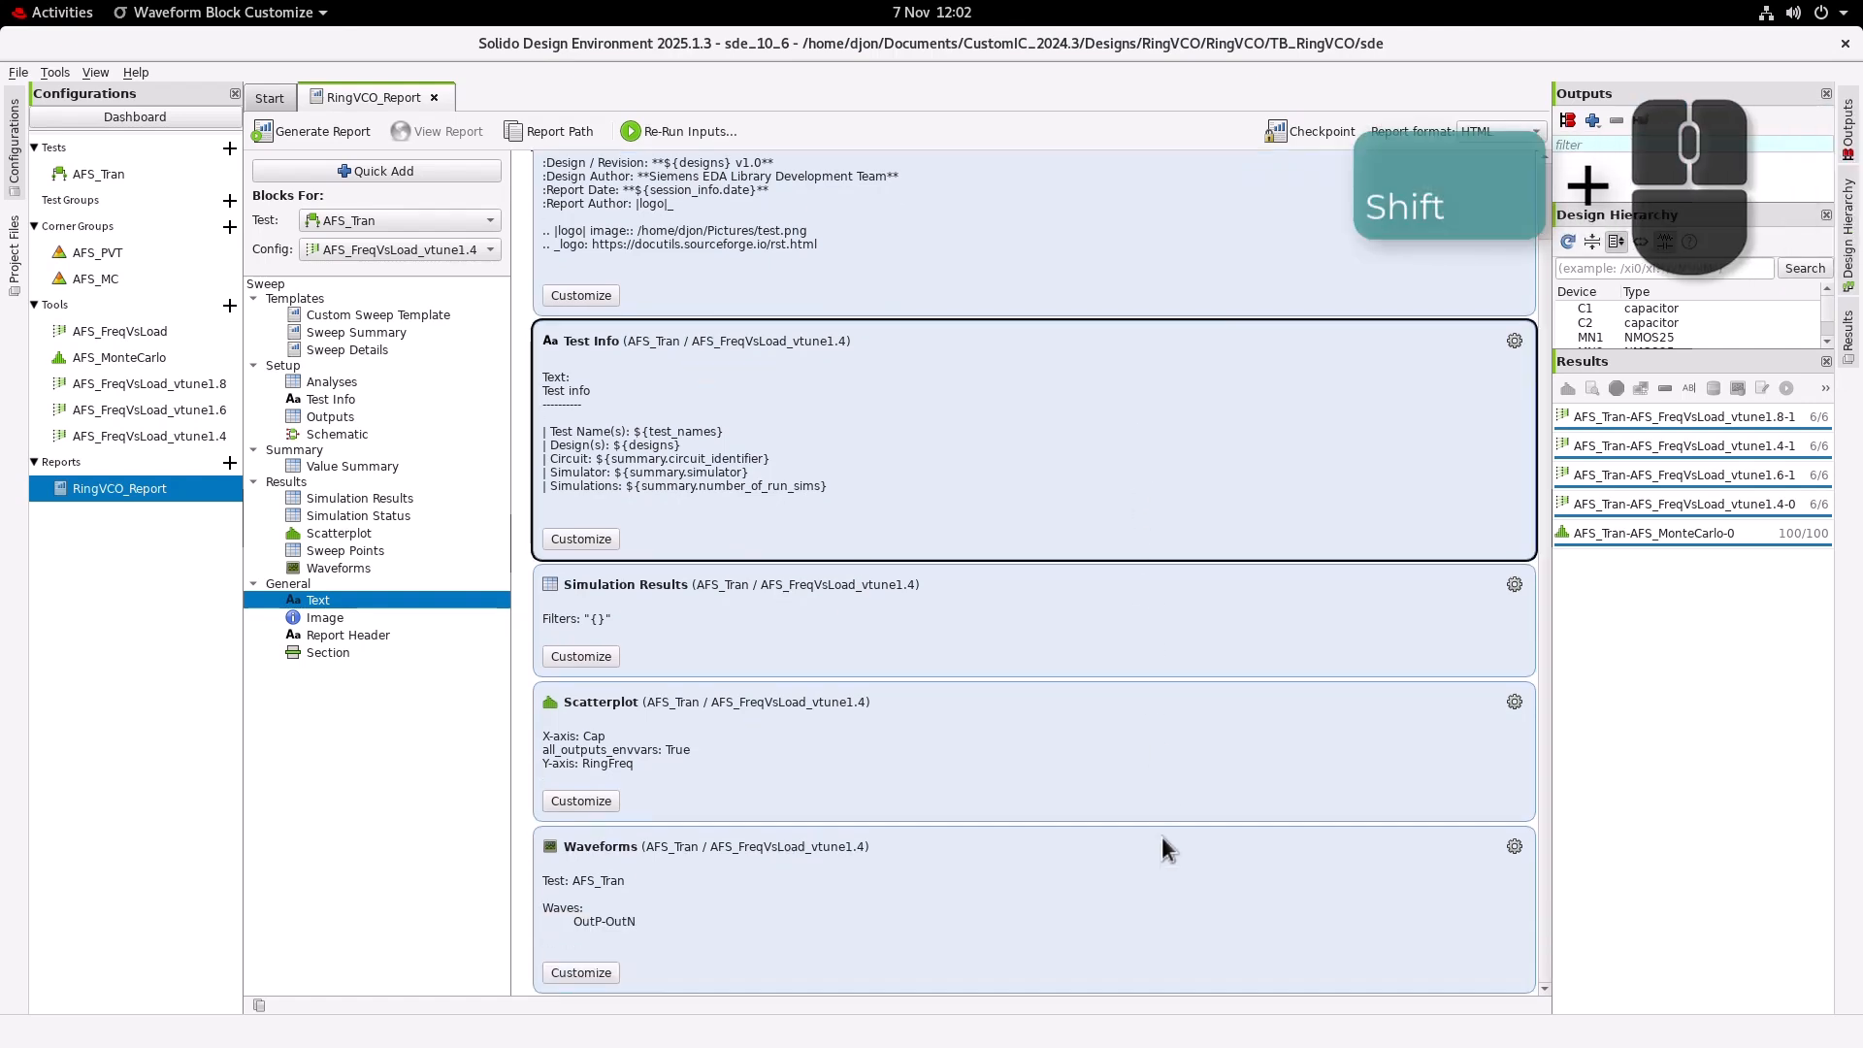
pyautogui.keyDown('shift'); pyautogui.click(1167, 910); pyautogui.keyUp('shift')
pyautogui.rightClick(1167, 911)
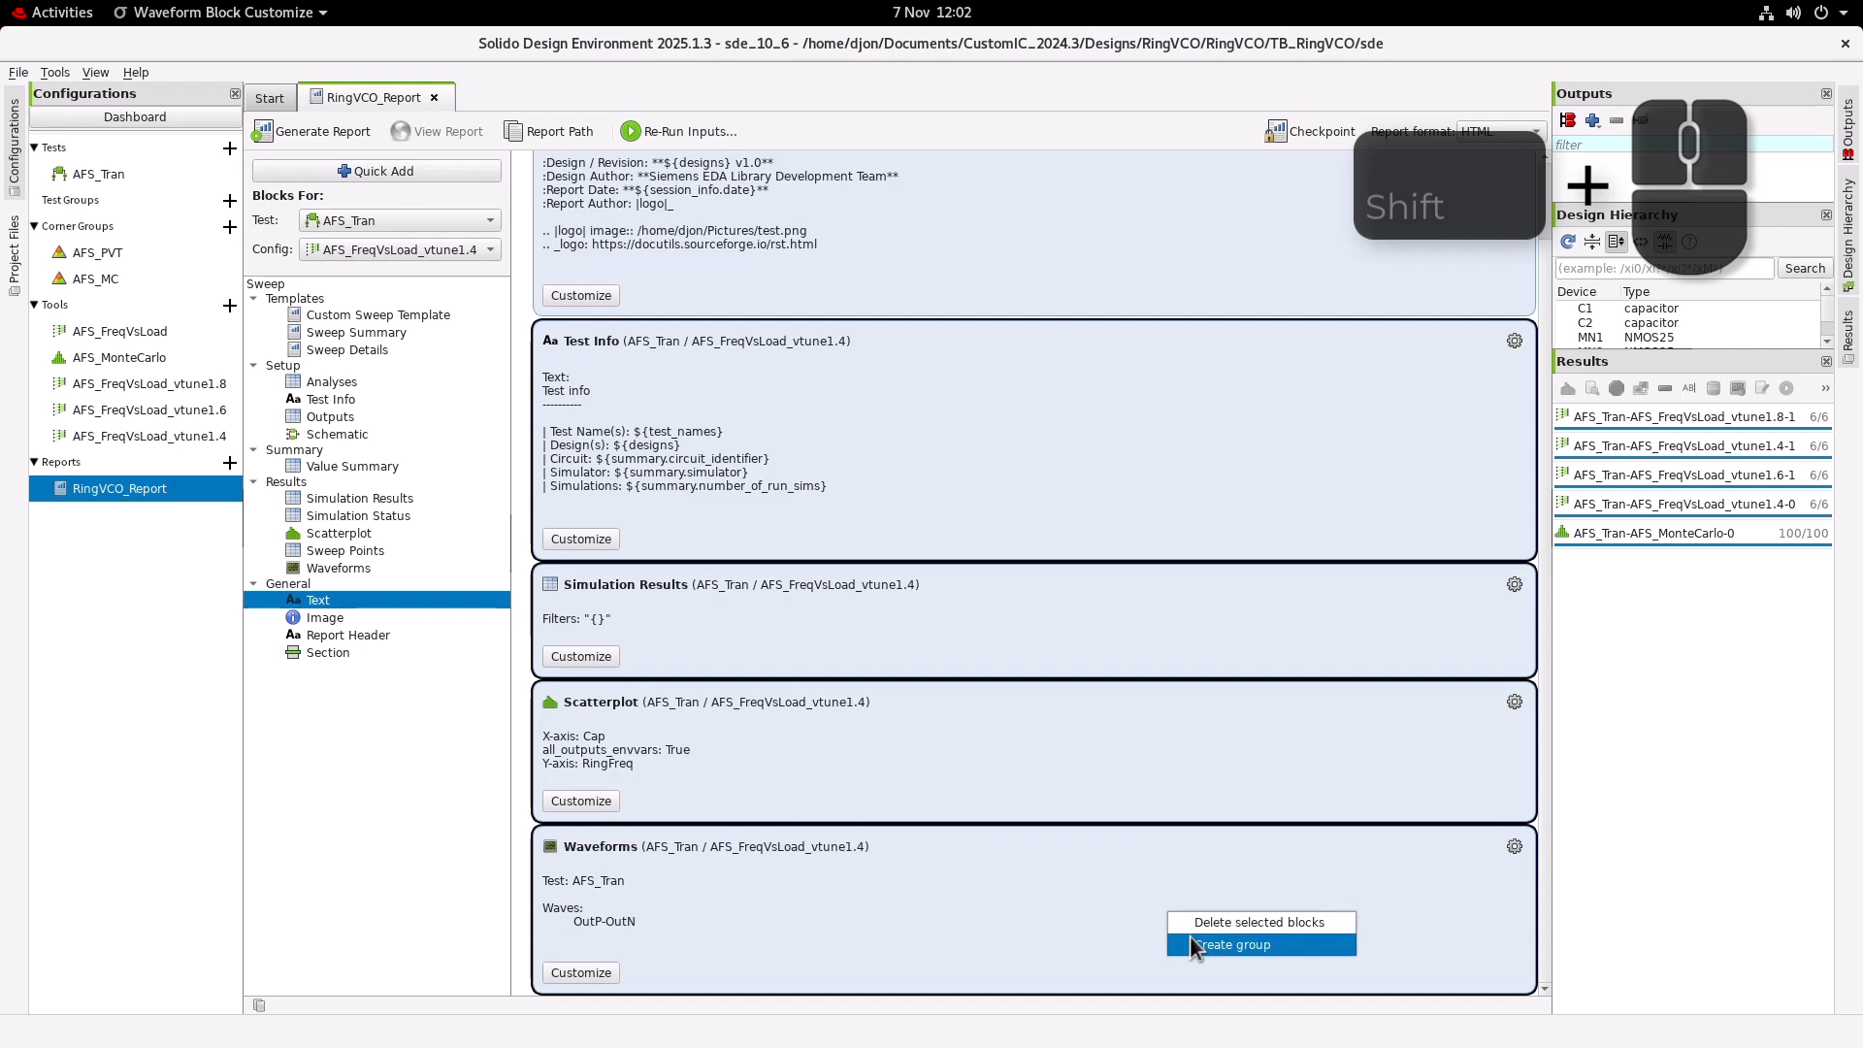
pyautogui.click(1189, 944)
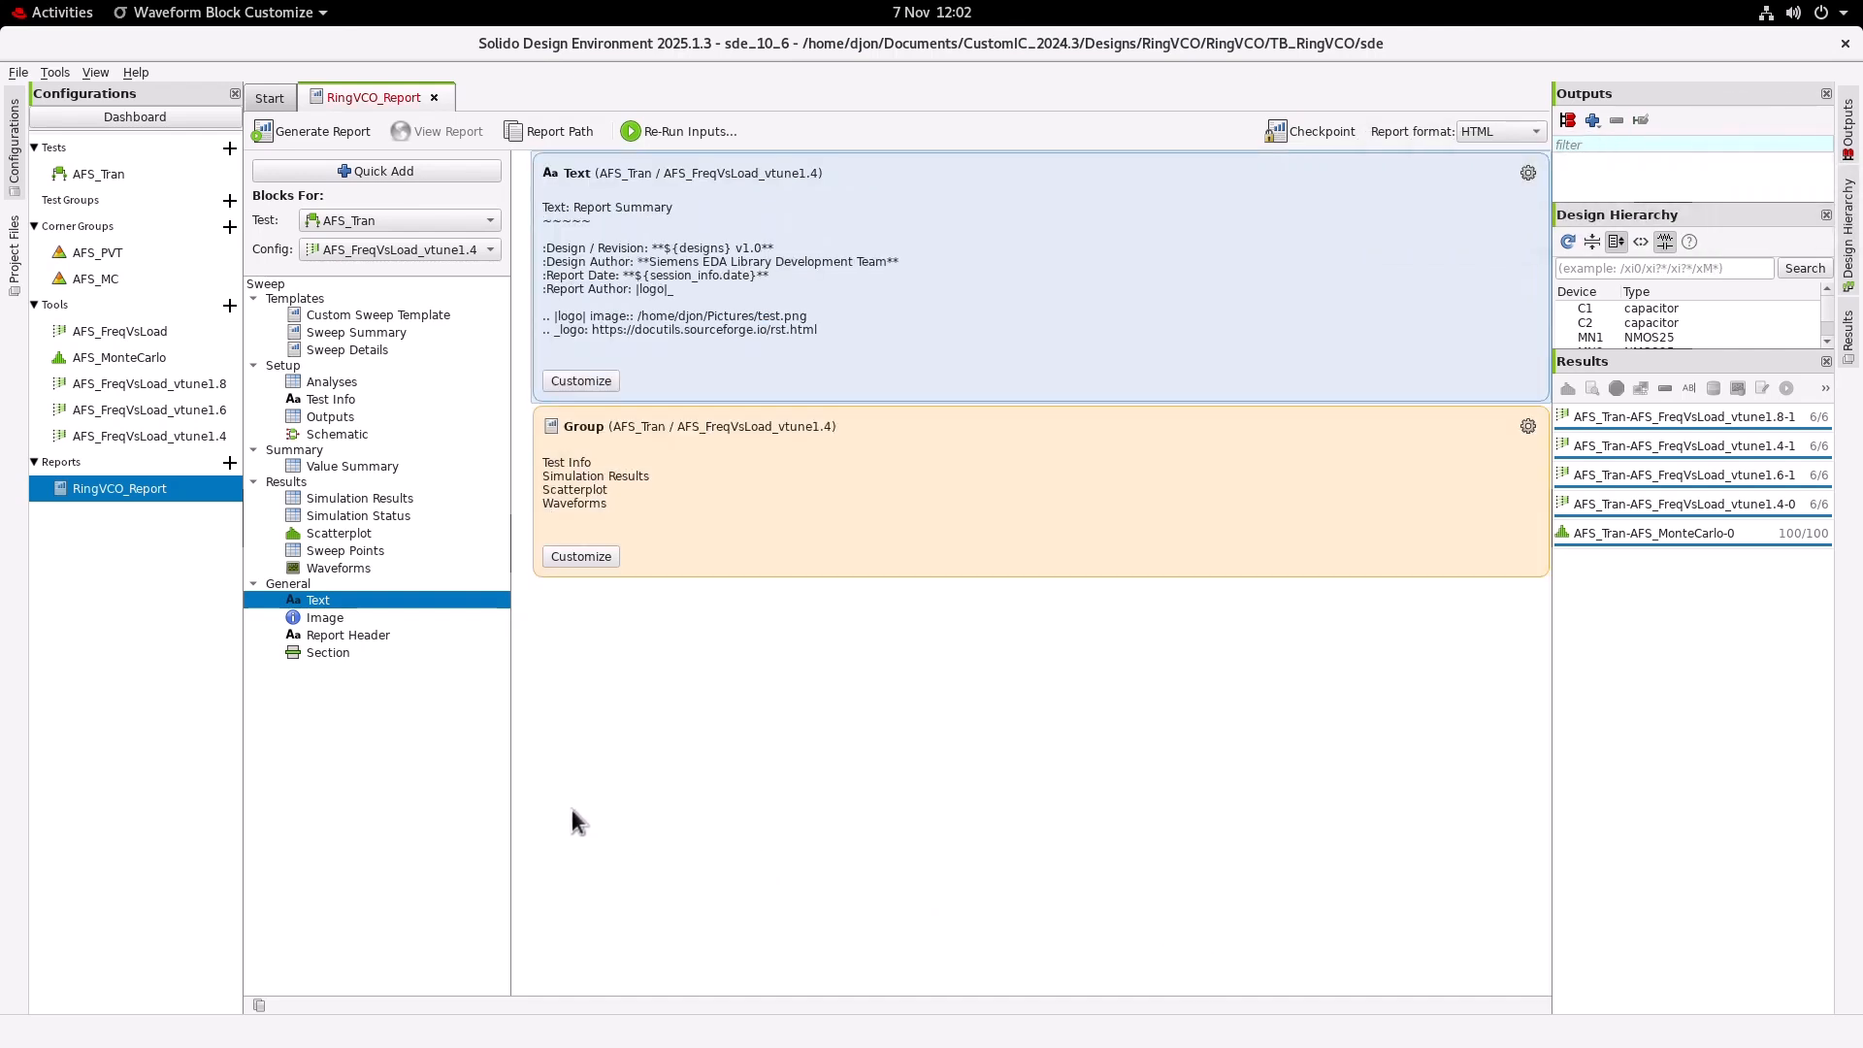
pyautogui.moveTo(382, 652); pyautogui.dragTo(684, 456)
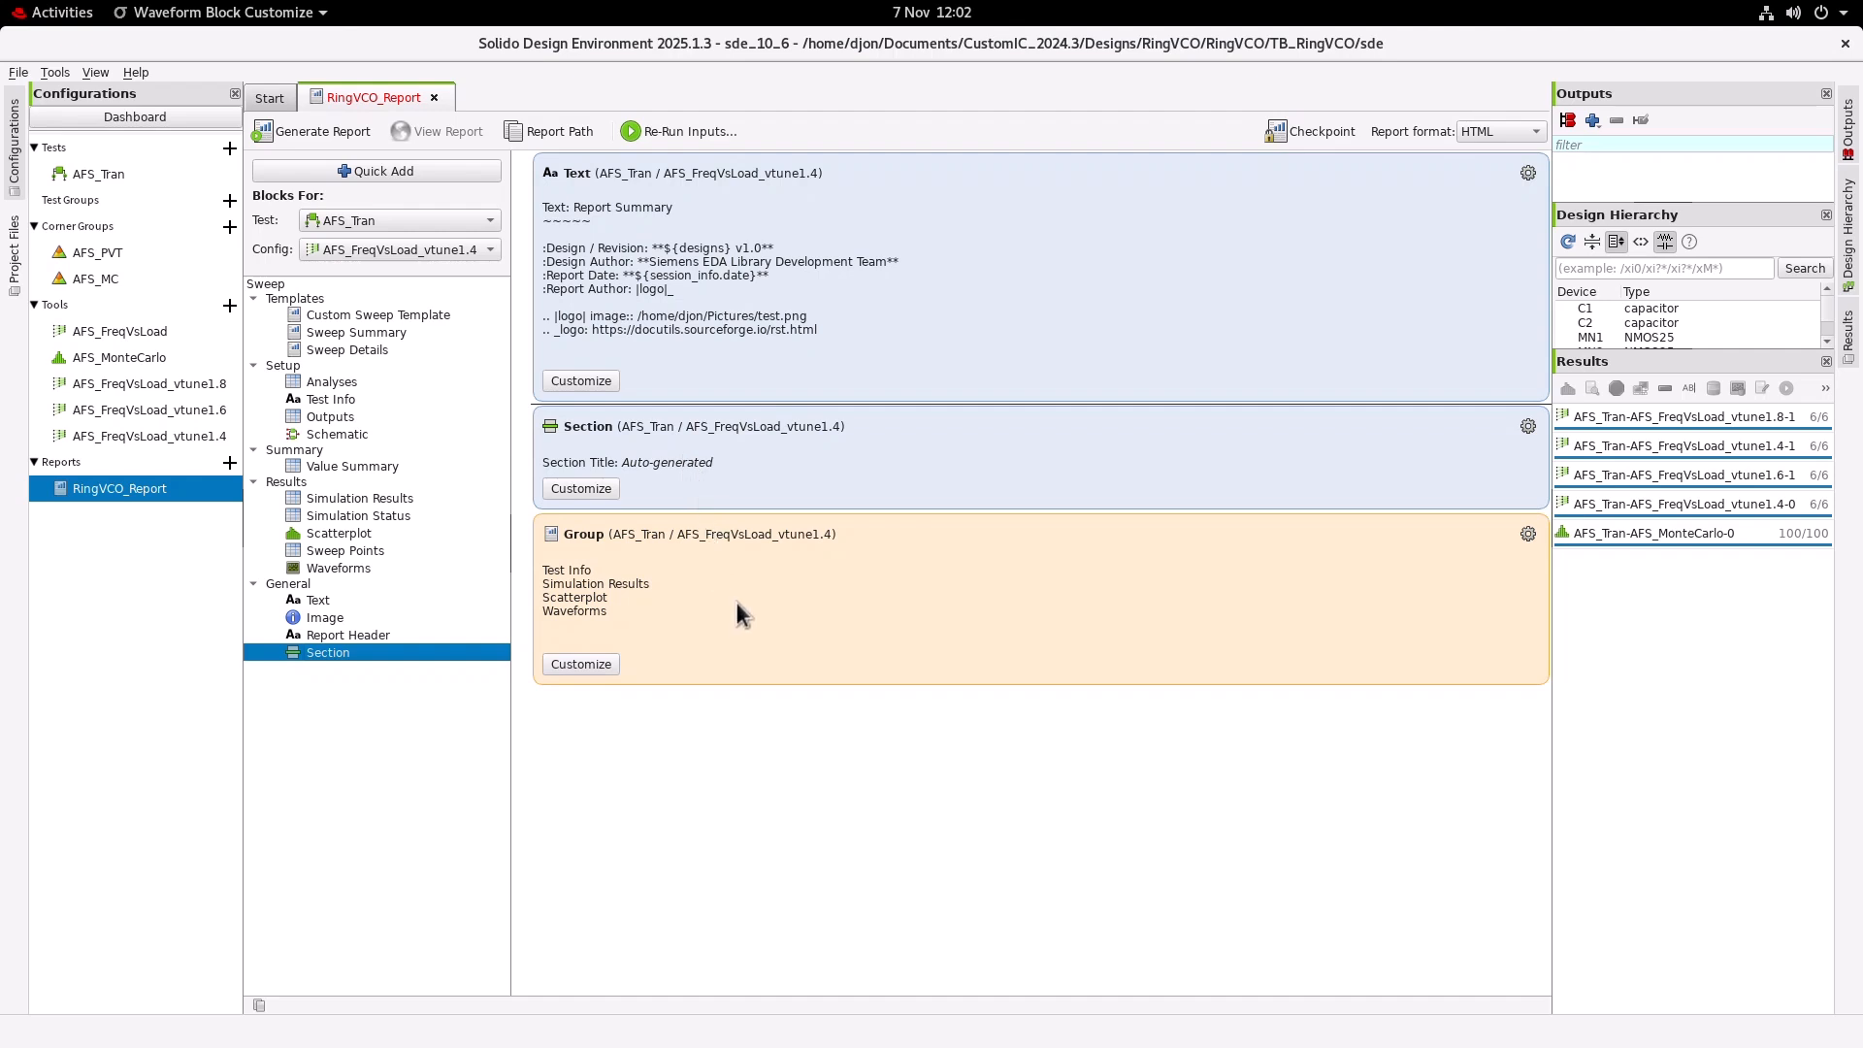
pyautogui.moveTo(735, 601); pyautogui.dragTo(747, 497)
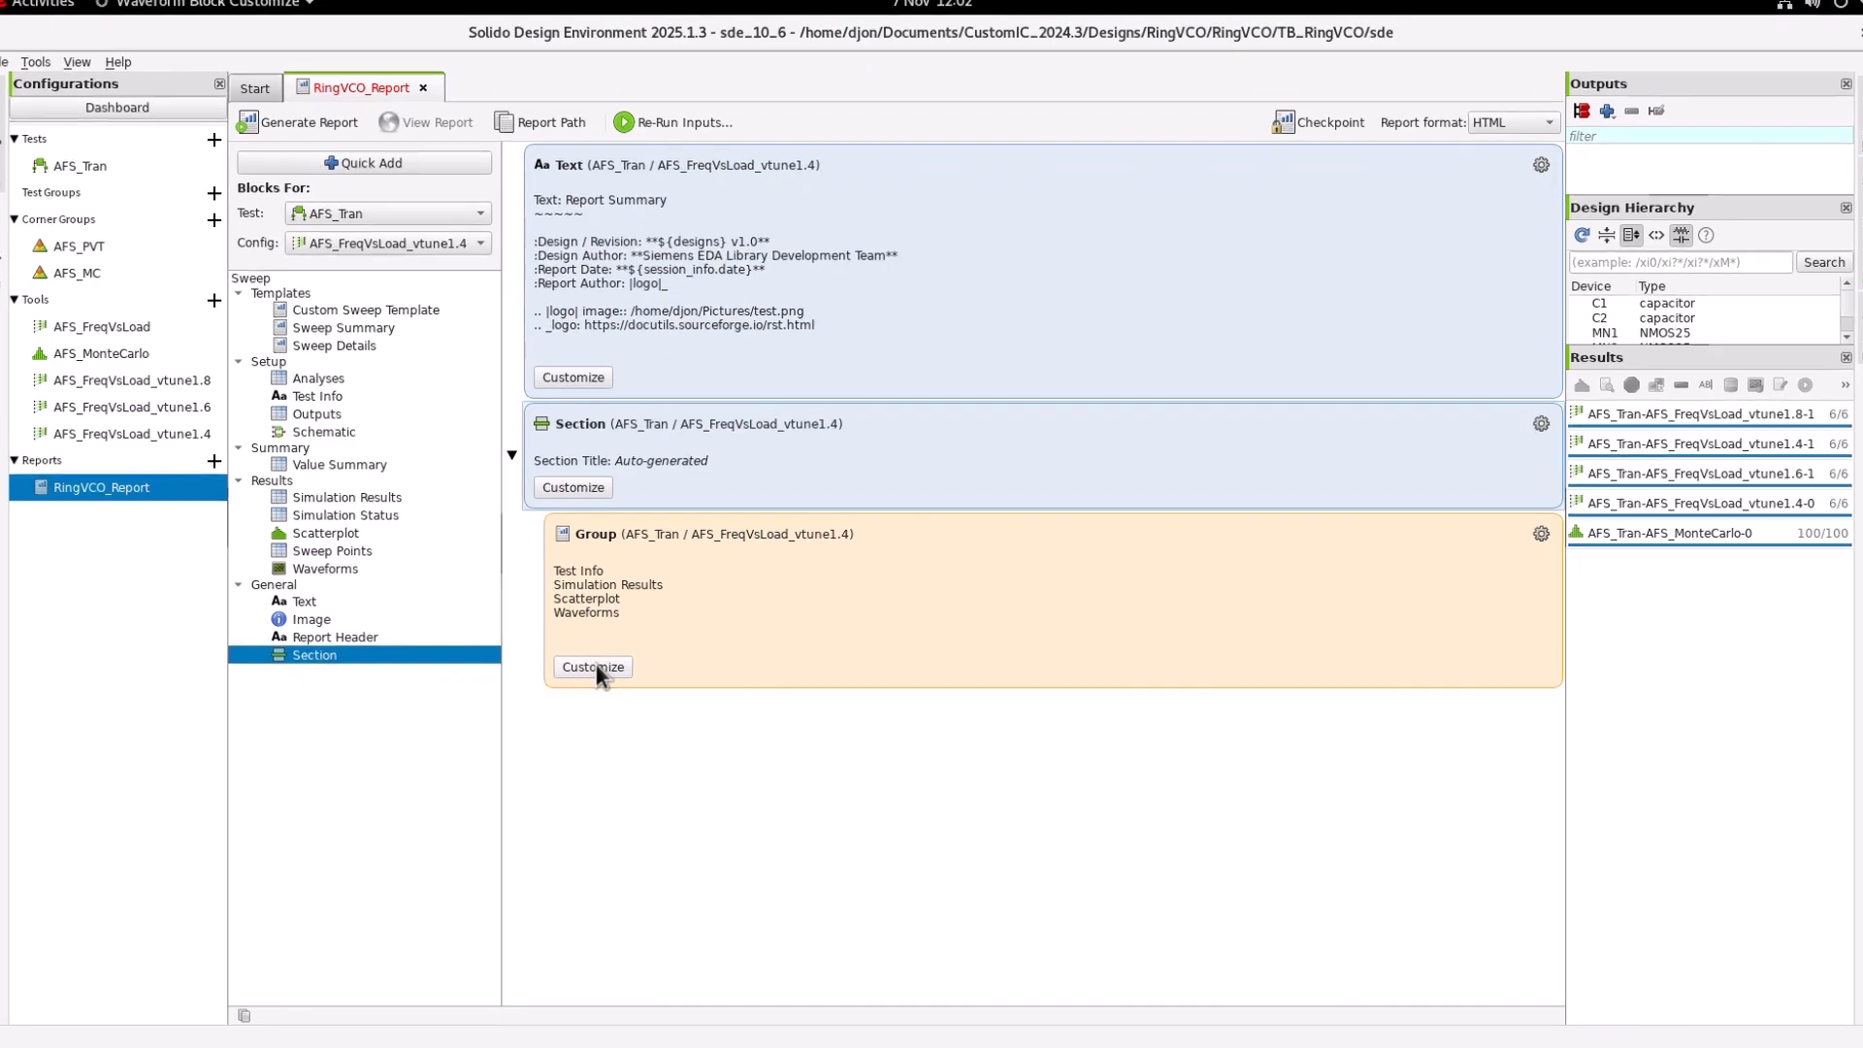
# Export the group's contents as the template ringvco_template.xml in the Documents/templates folder and accept the template contents.
pyautogui.click(598, 664)
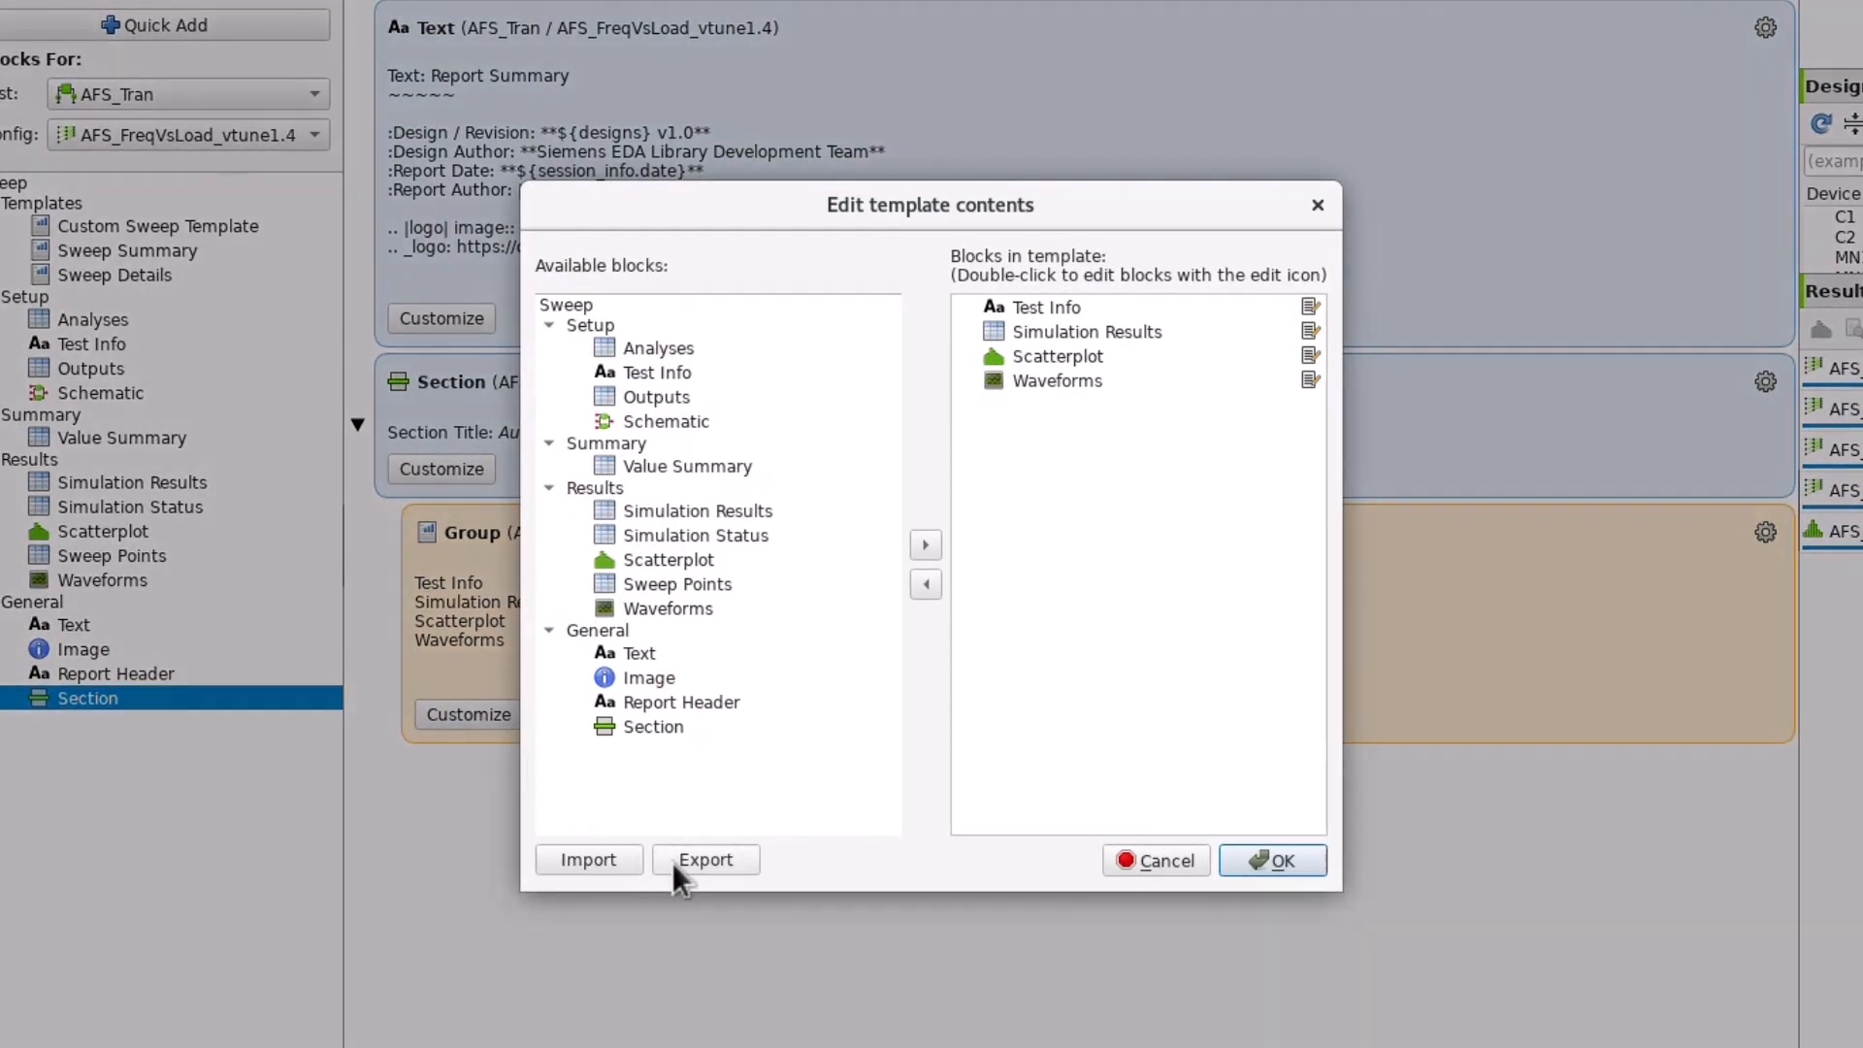
pyautogui.click(677, 864)
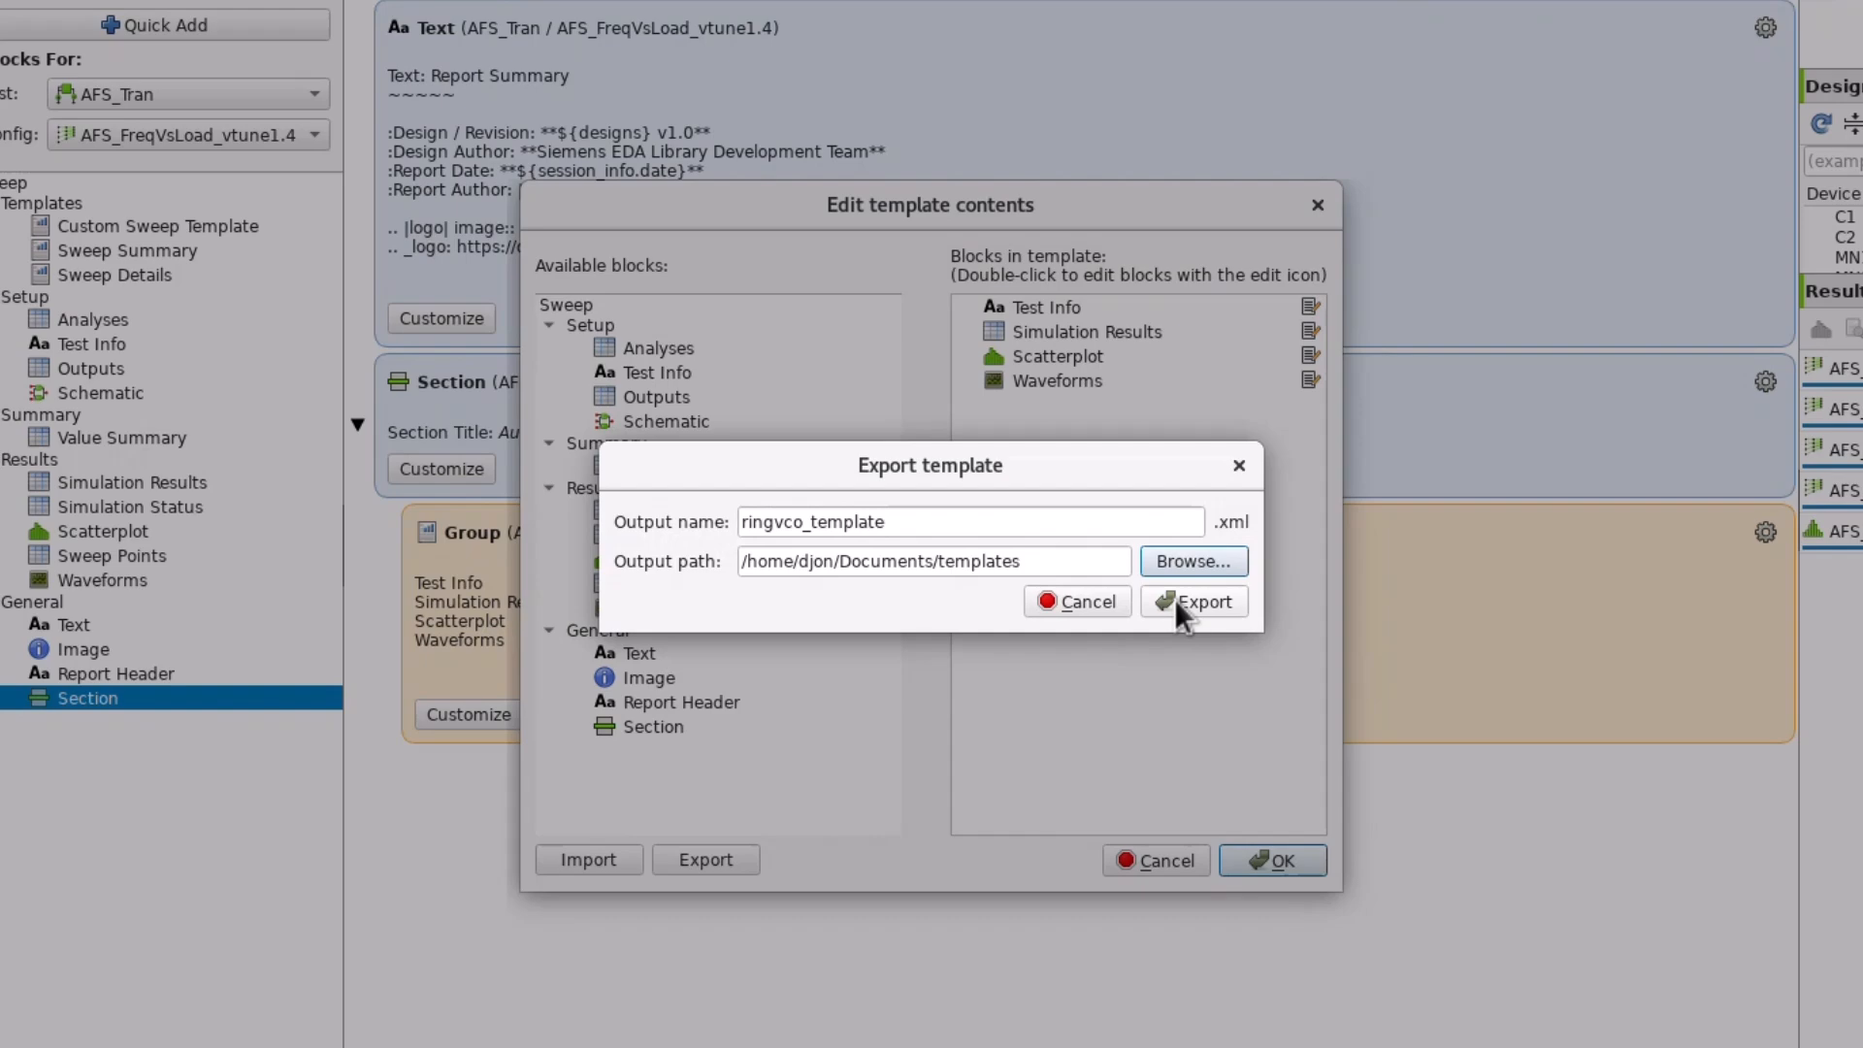
pyautogui.click(1174, 598)
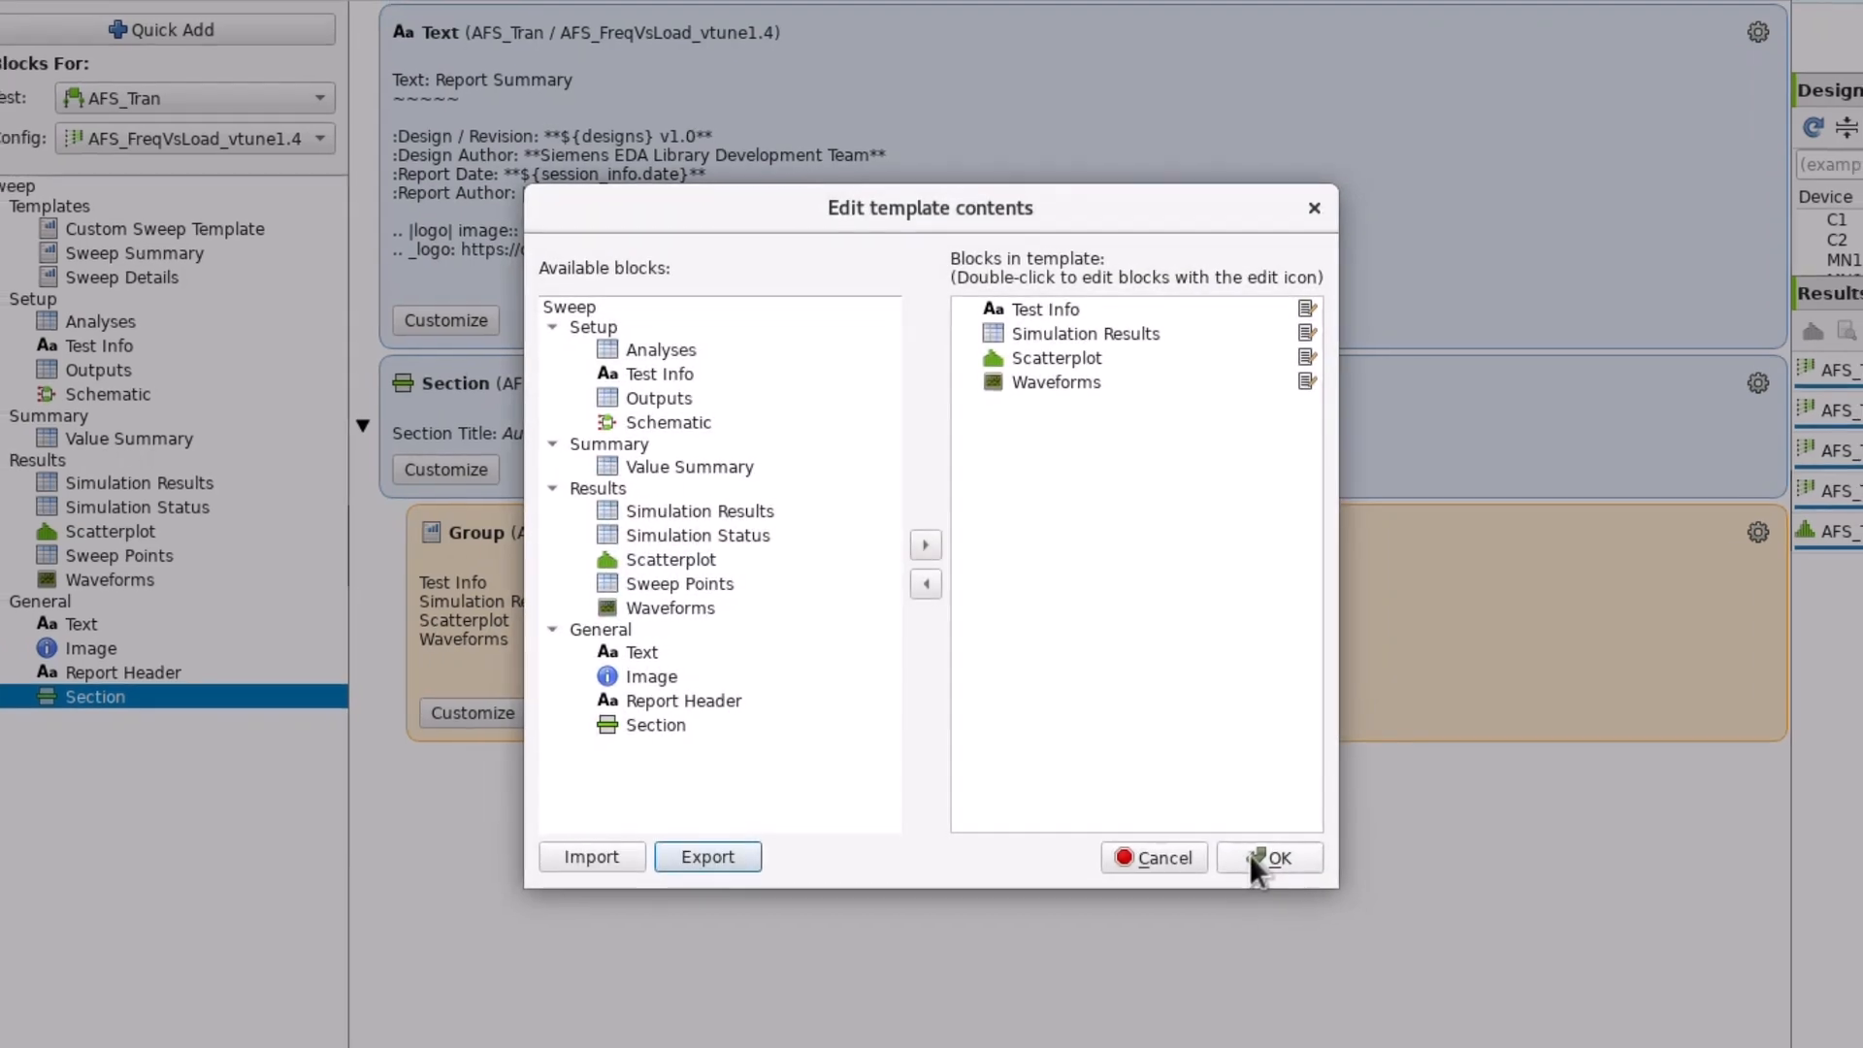
pyautogui.click(1251, 857)
# Add a second Section and a Custom Sweep Template block at the report's end, and import ringvco_template.xml into the template block.
pyautogui.moveTo(87, 699); pyautogui.dragTo(423, 774)
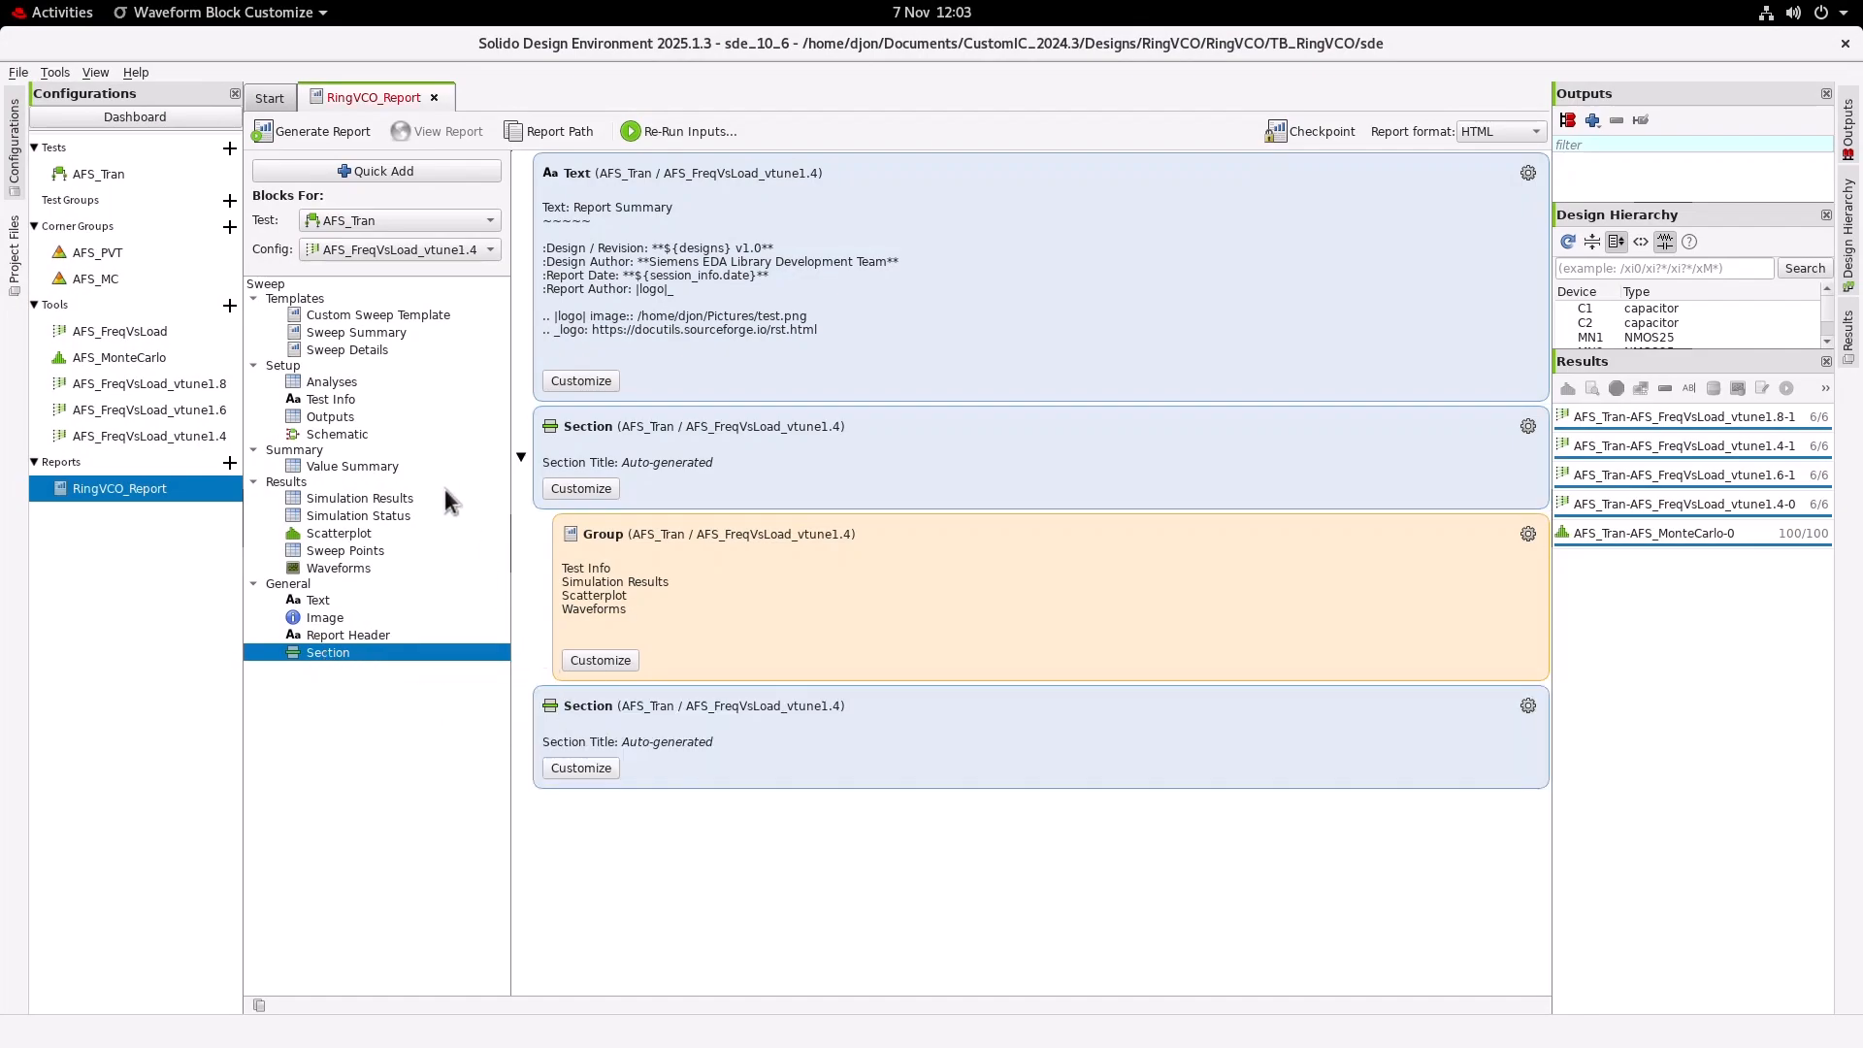
pyautogui.moveTo(367, 316); pyautogui.dragTo(591, 899)
pyautogui.click(584, 895)
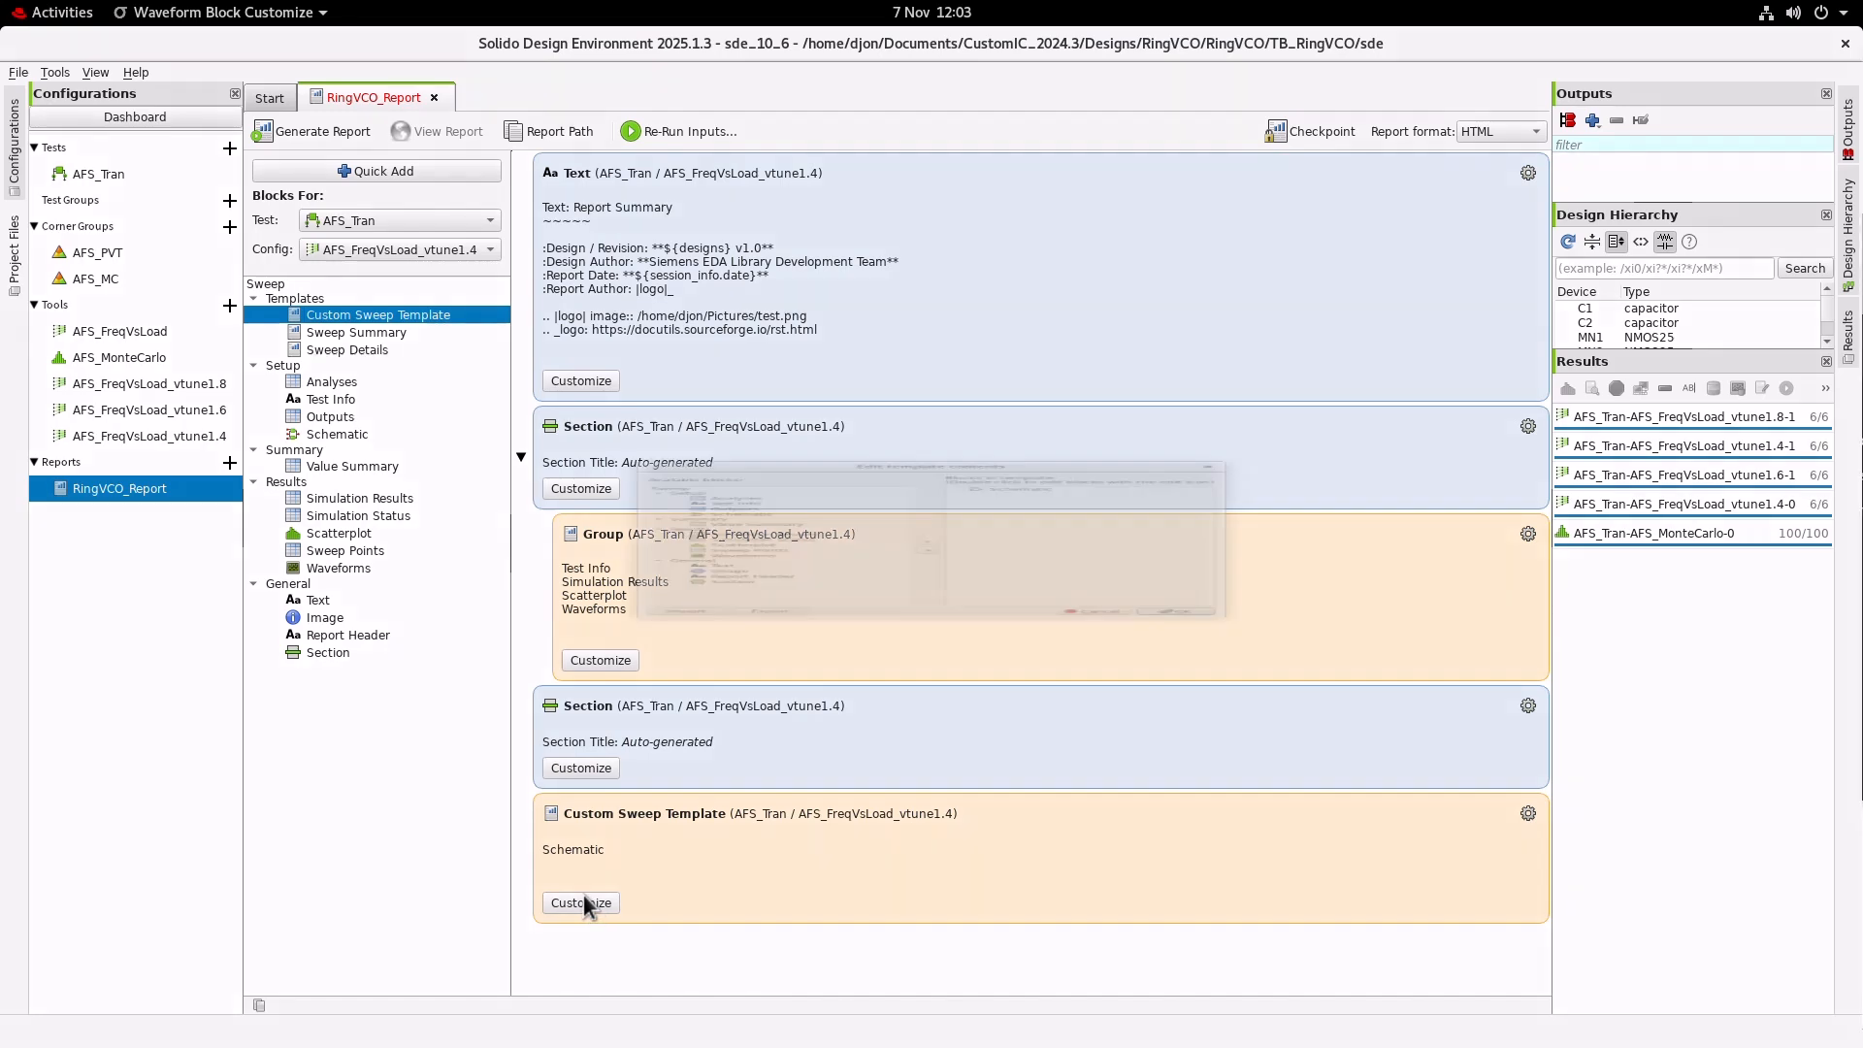
pyautogui.click(686, 768)
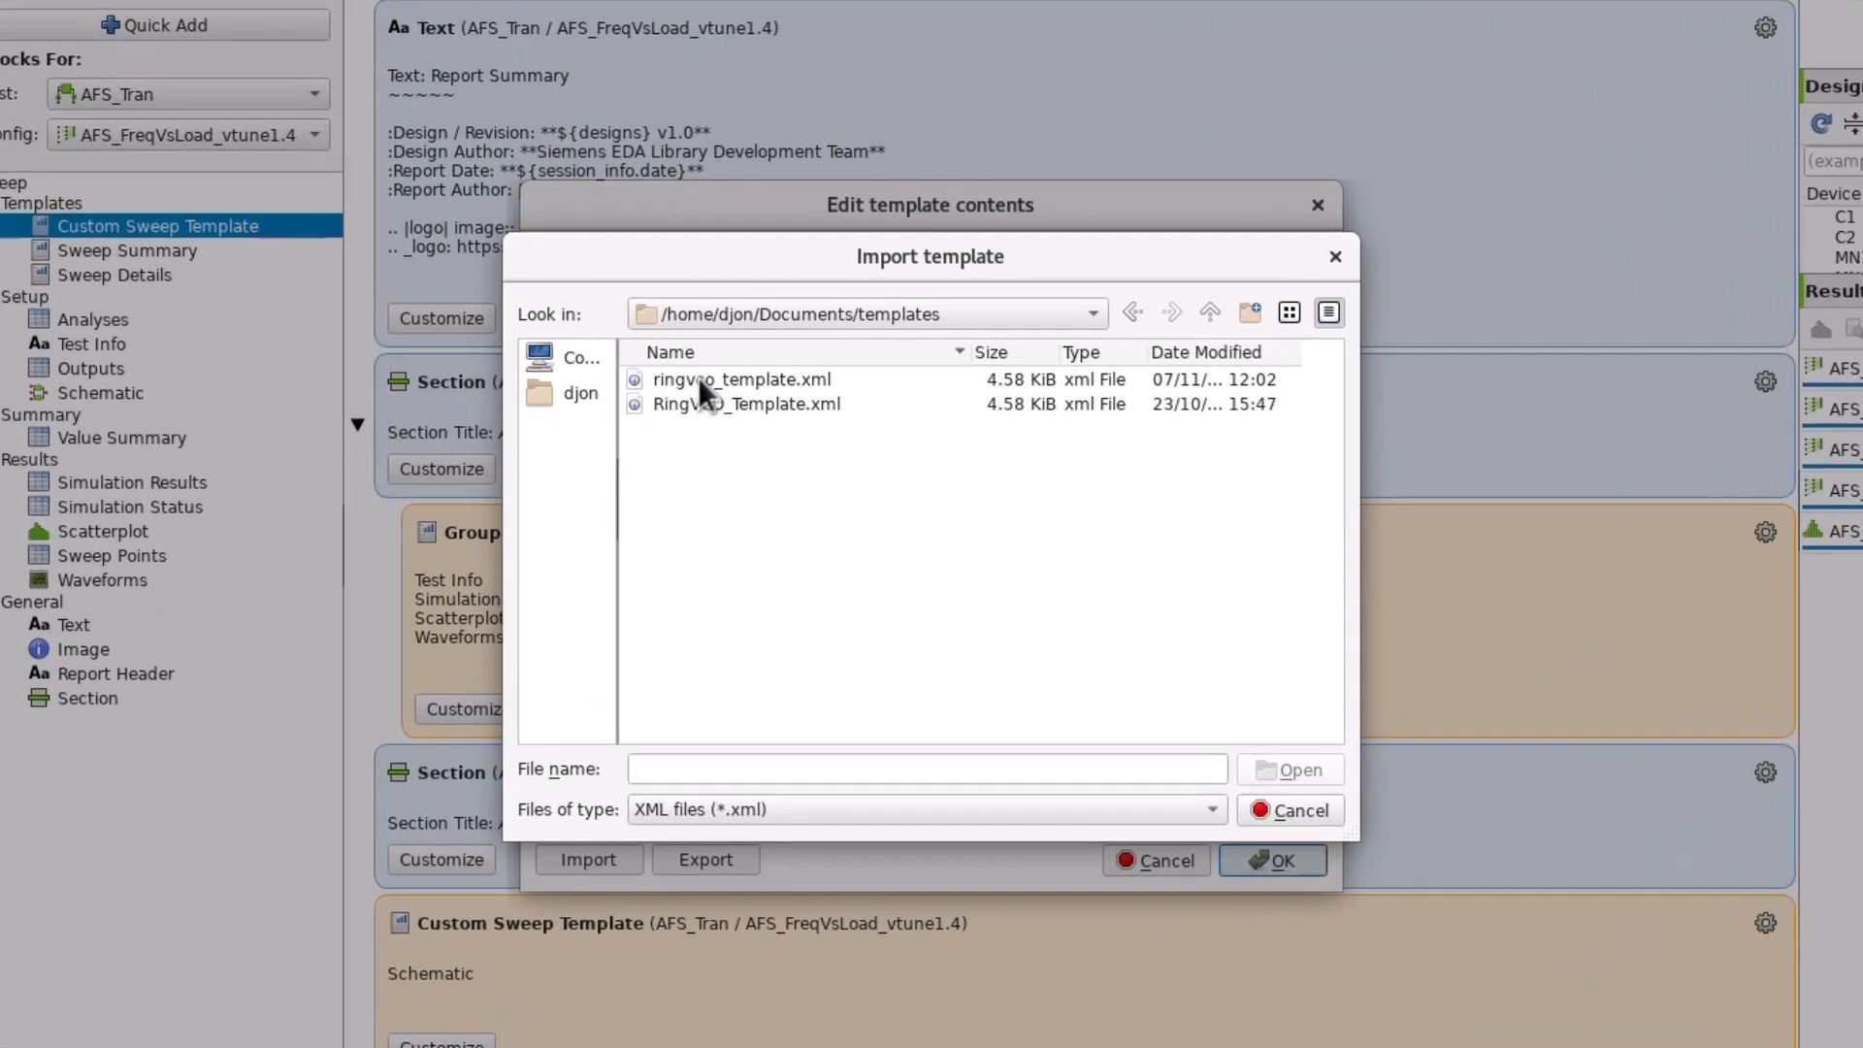
pyautogui.doubleClick(696, 376)
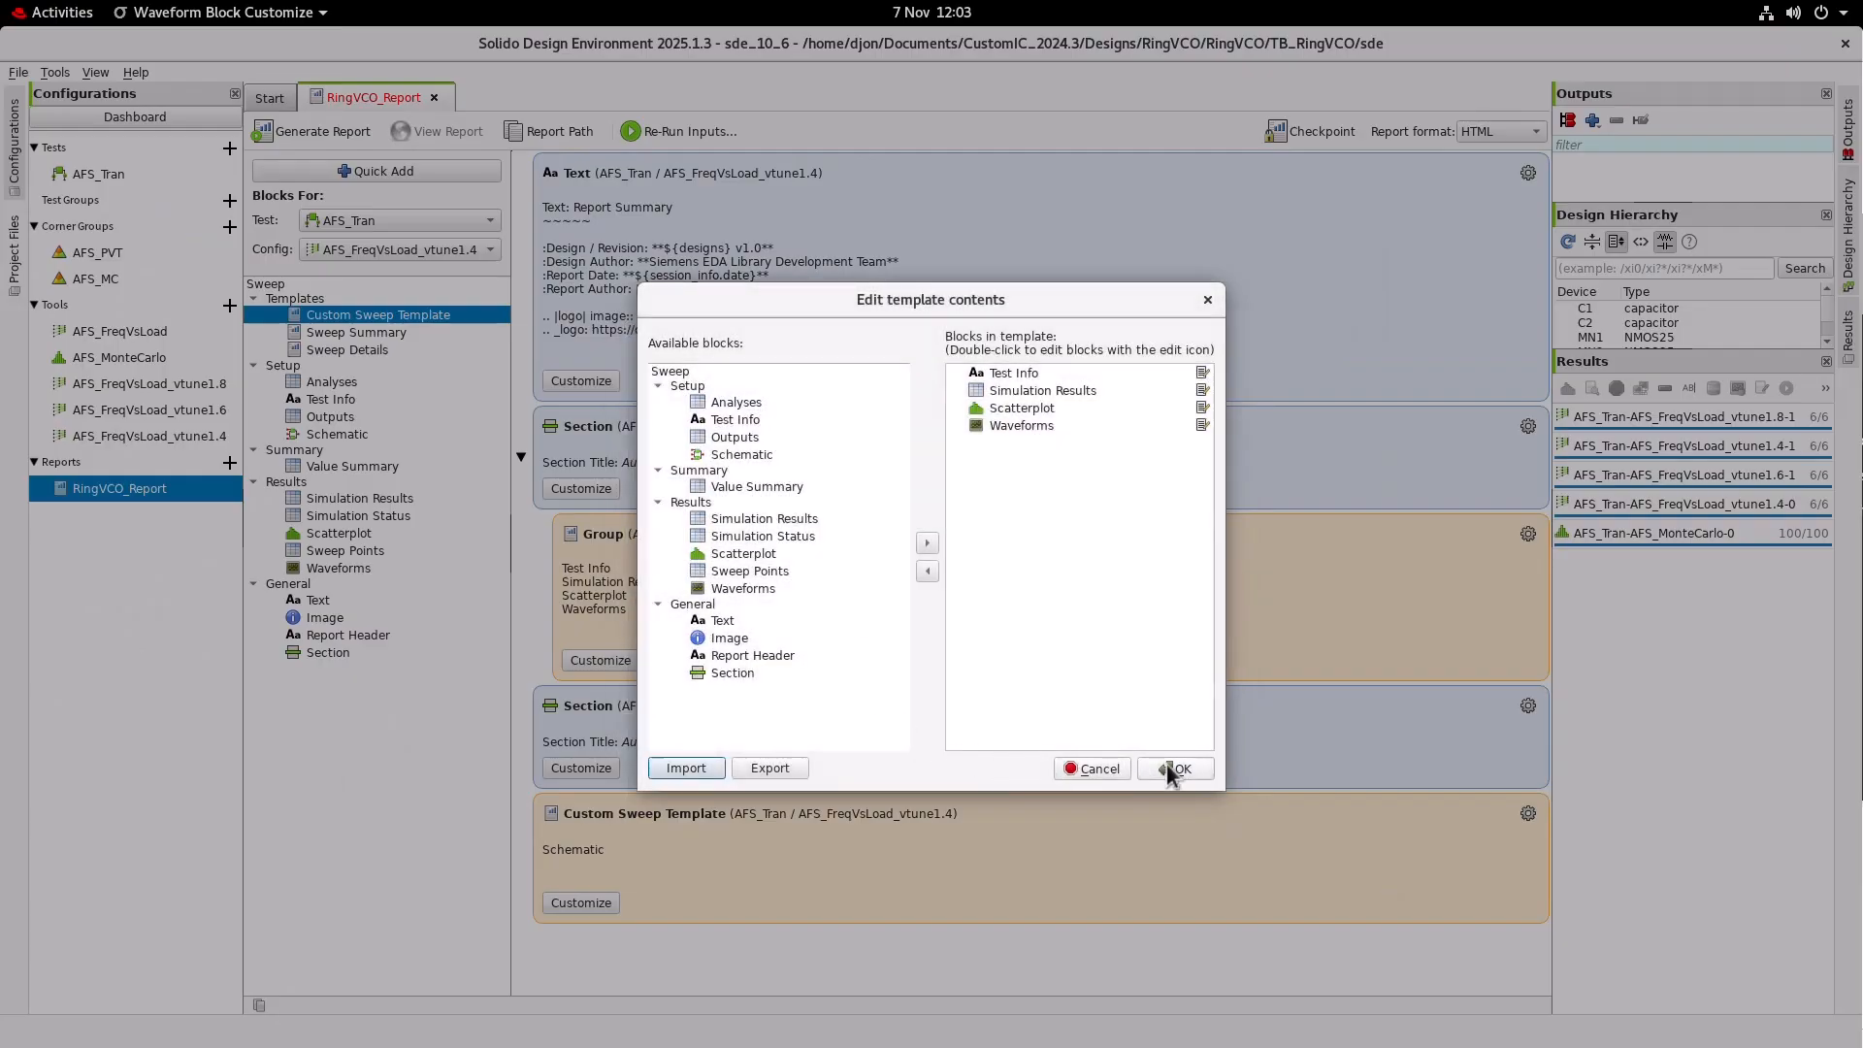
pyautogui.click(1261, 862)
# Nest the Custom Sweep Template under the second Section and set its config to AFS_FreqVsLoad_vtune1.6.
pyautogui.moveTo(1010, 854); pyautogui.dragTo(960, 767)
pyautogui.click(1529, 813)
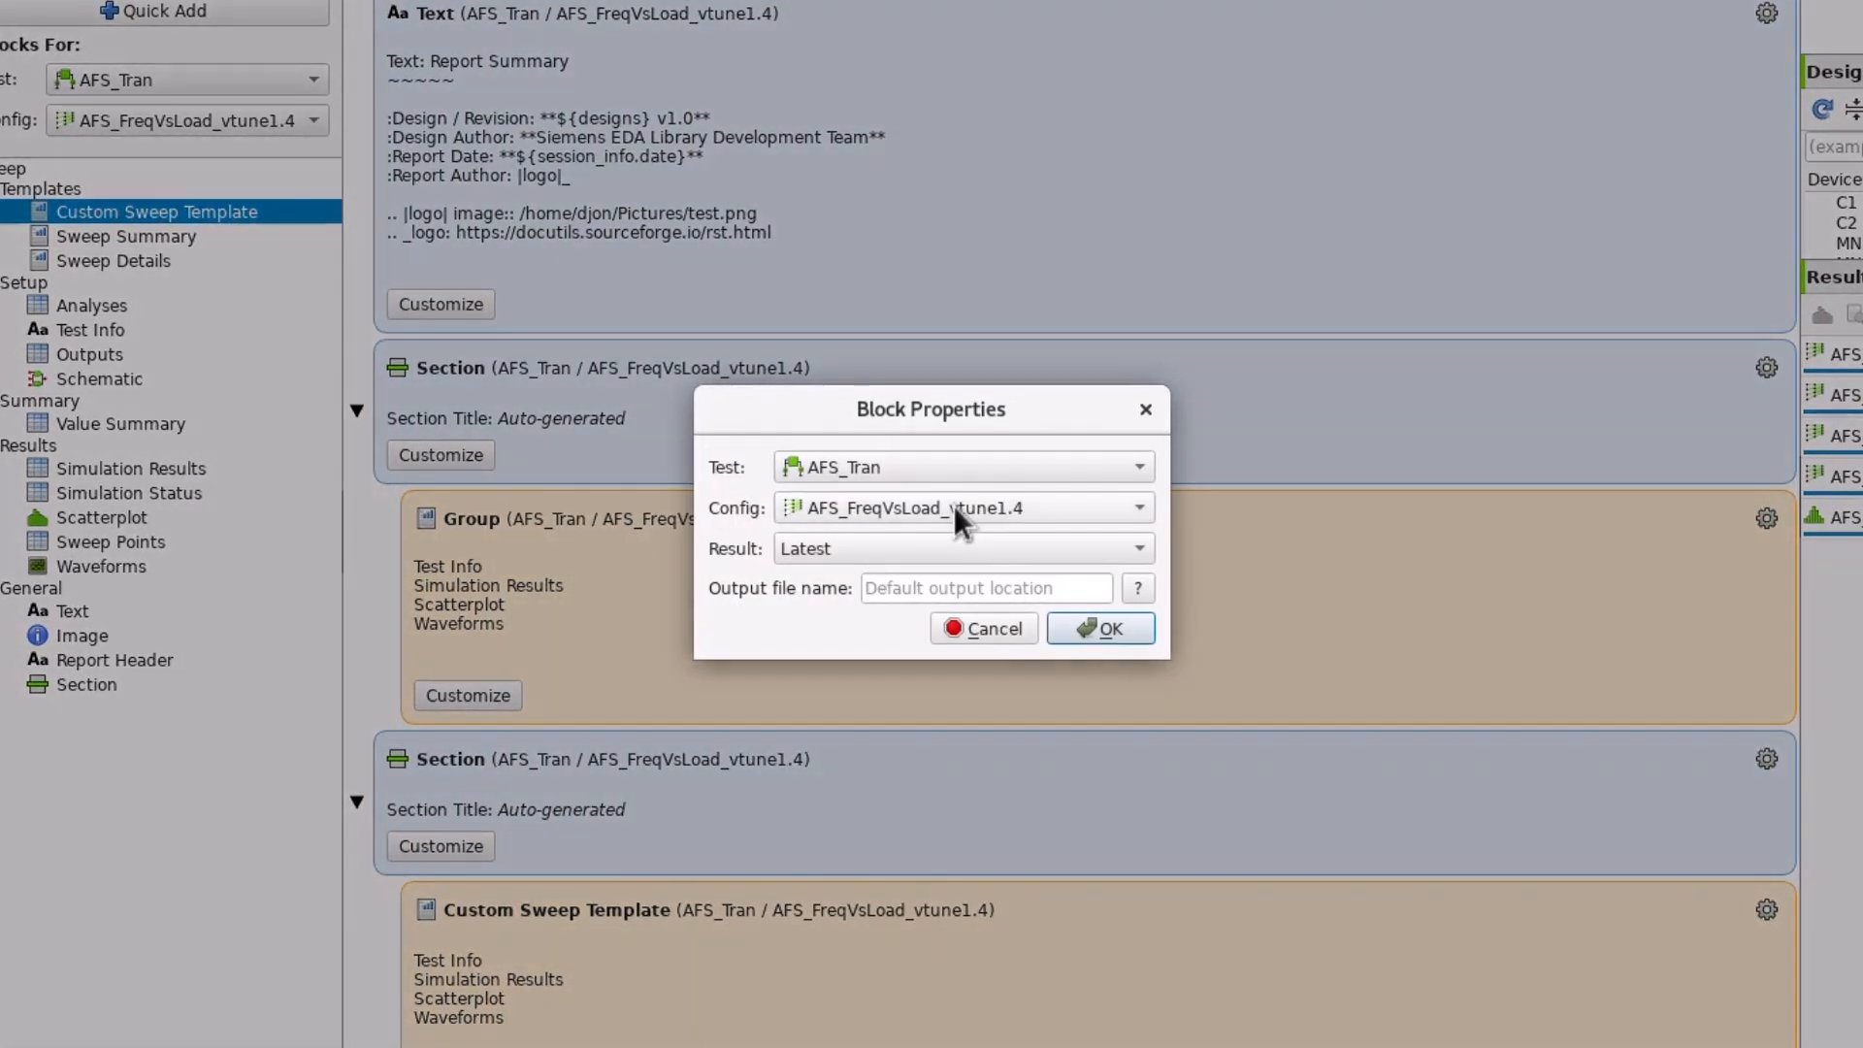
pyautogui.click(947, 524)
pyautogui.click(953, 538)
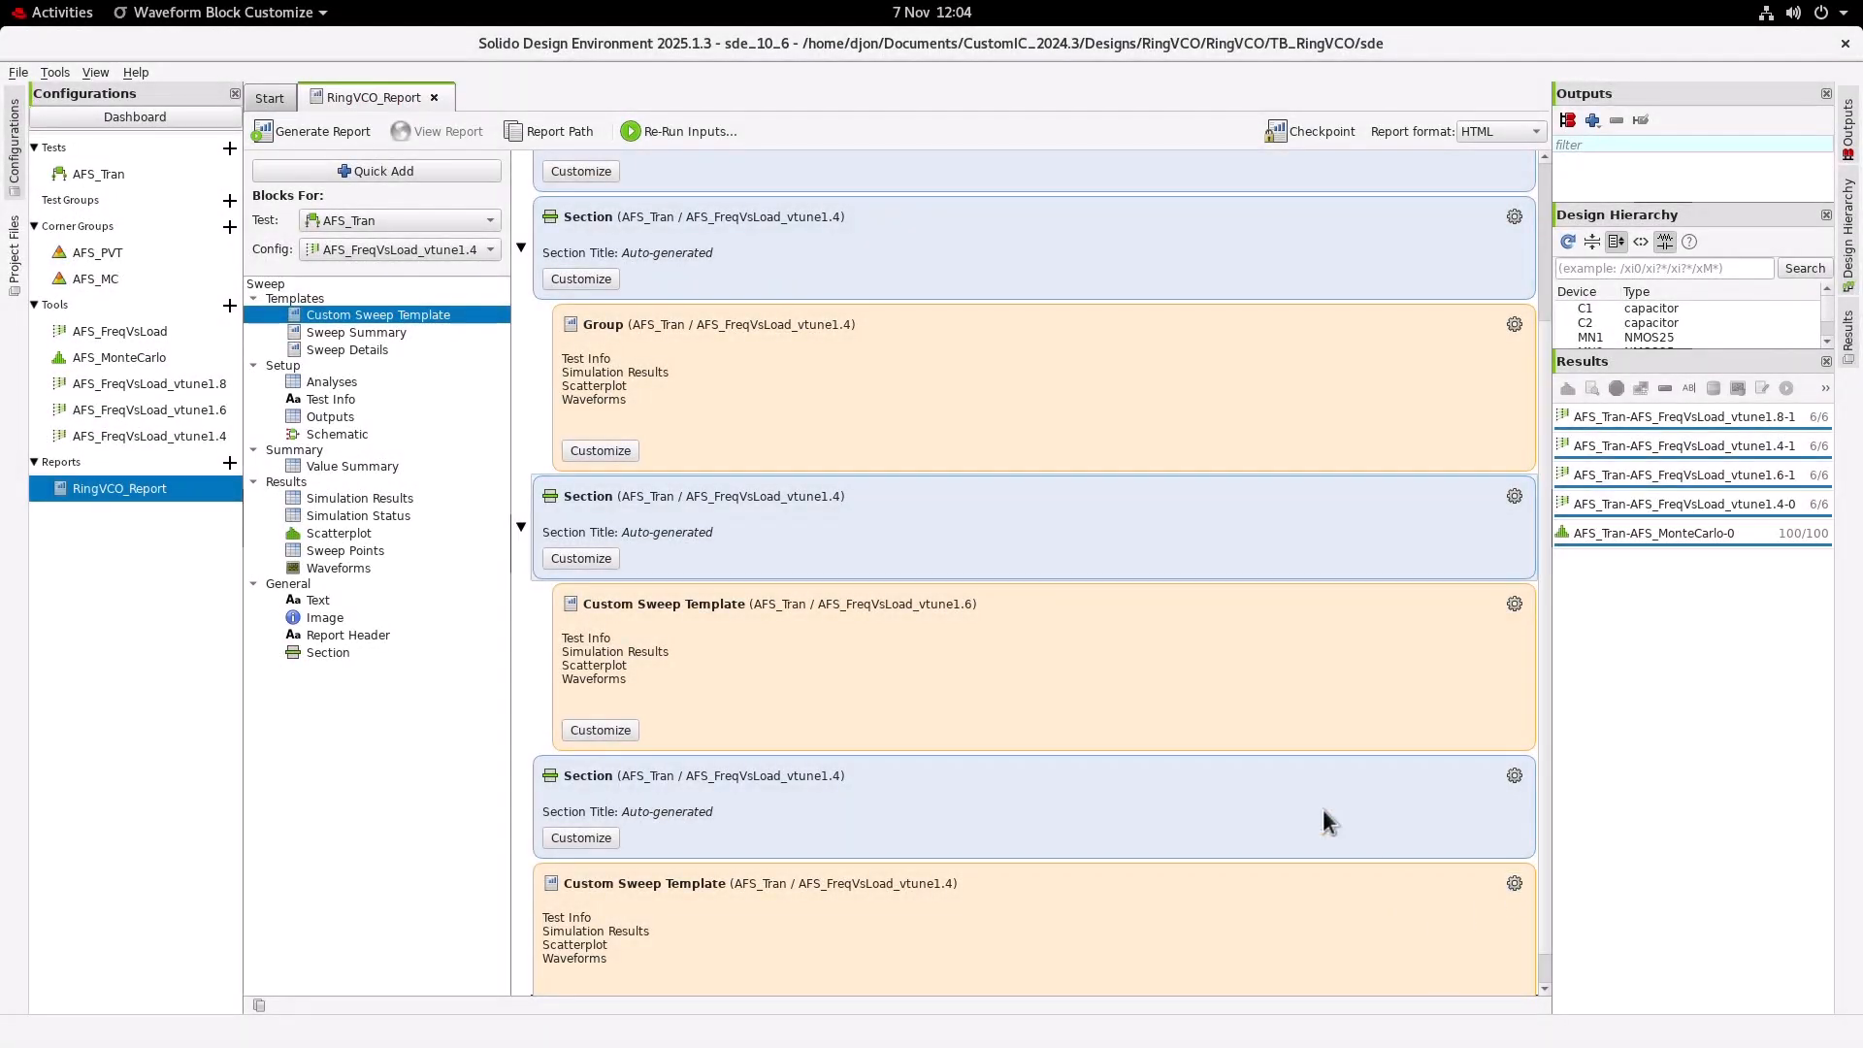
# Set the config of the last Custom Sweep Template block to AFS_FreqVsLoad_vtune1.8.
pyautogui.click(1513, 883)
pyautogui.click(911, 530)
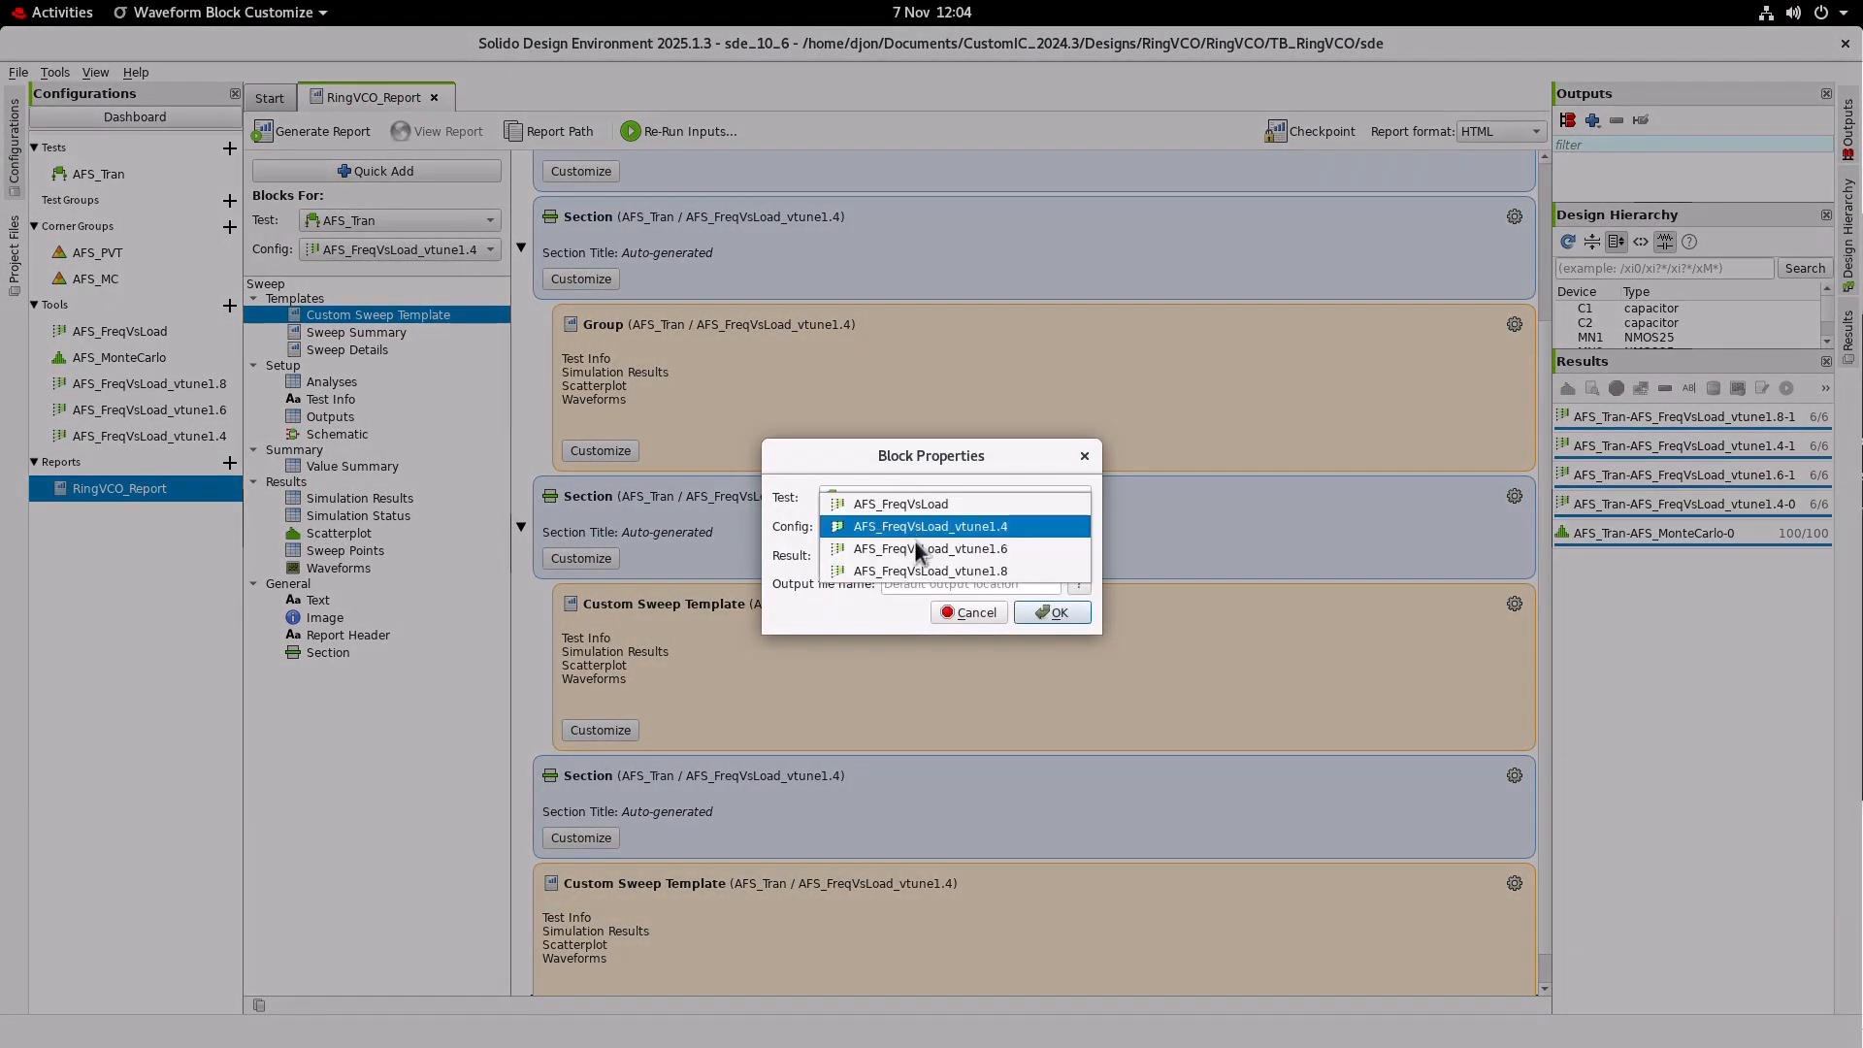
pyautogui.click(927, 570)
pyautogui.click(1048, 612)
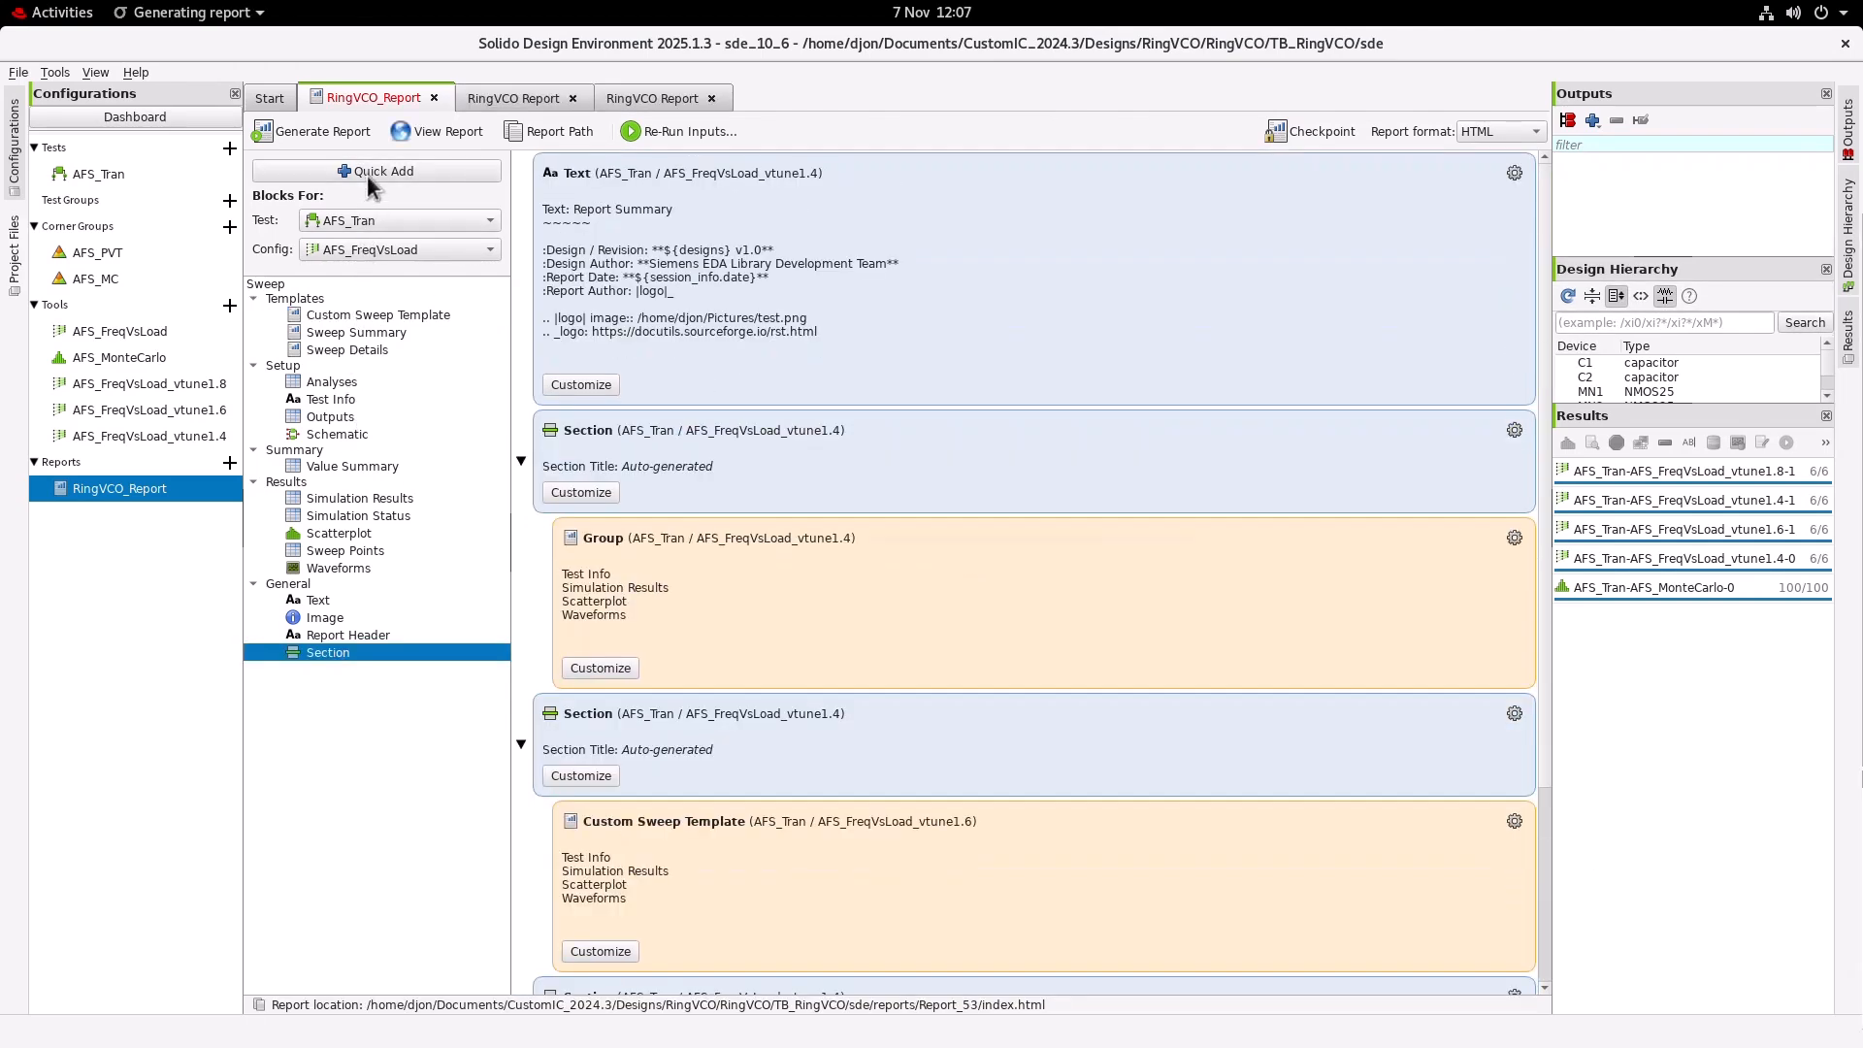
# Quick-add a Monte Carlo Details block for AFS_MonteCarlo at the report's end and nest it under a new Section.
pyautogui.click(368, 175)
pyautogui.click(1016, 542)
pyautogui.click(1145, 677)
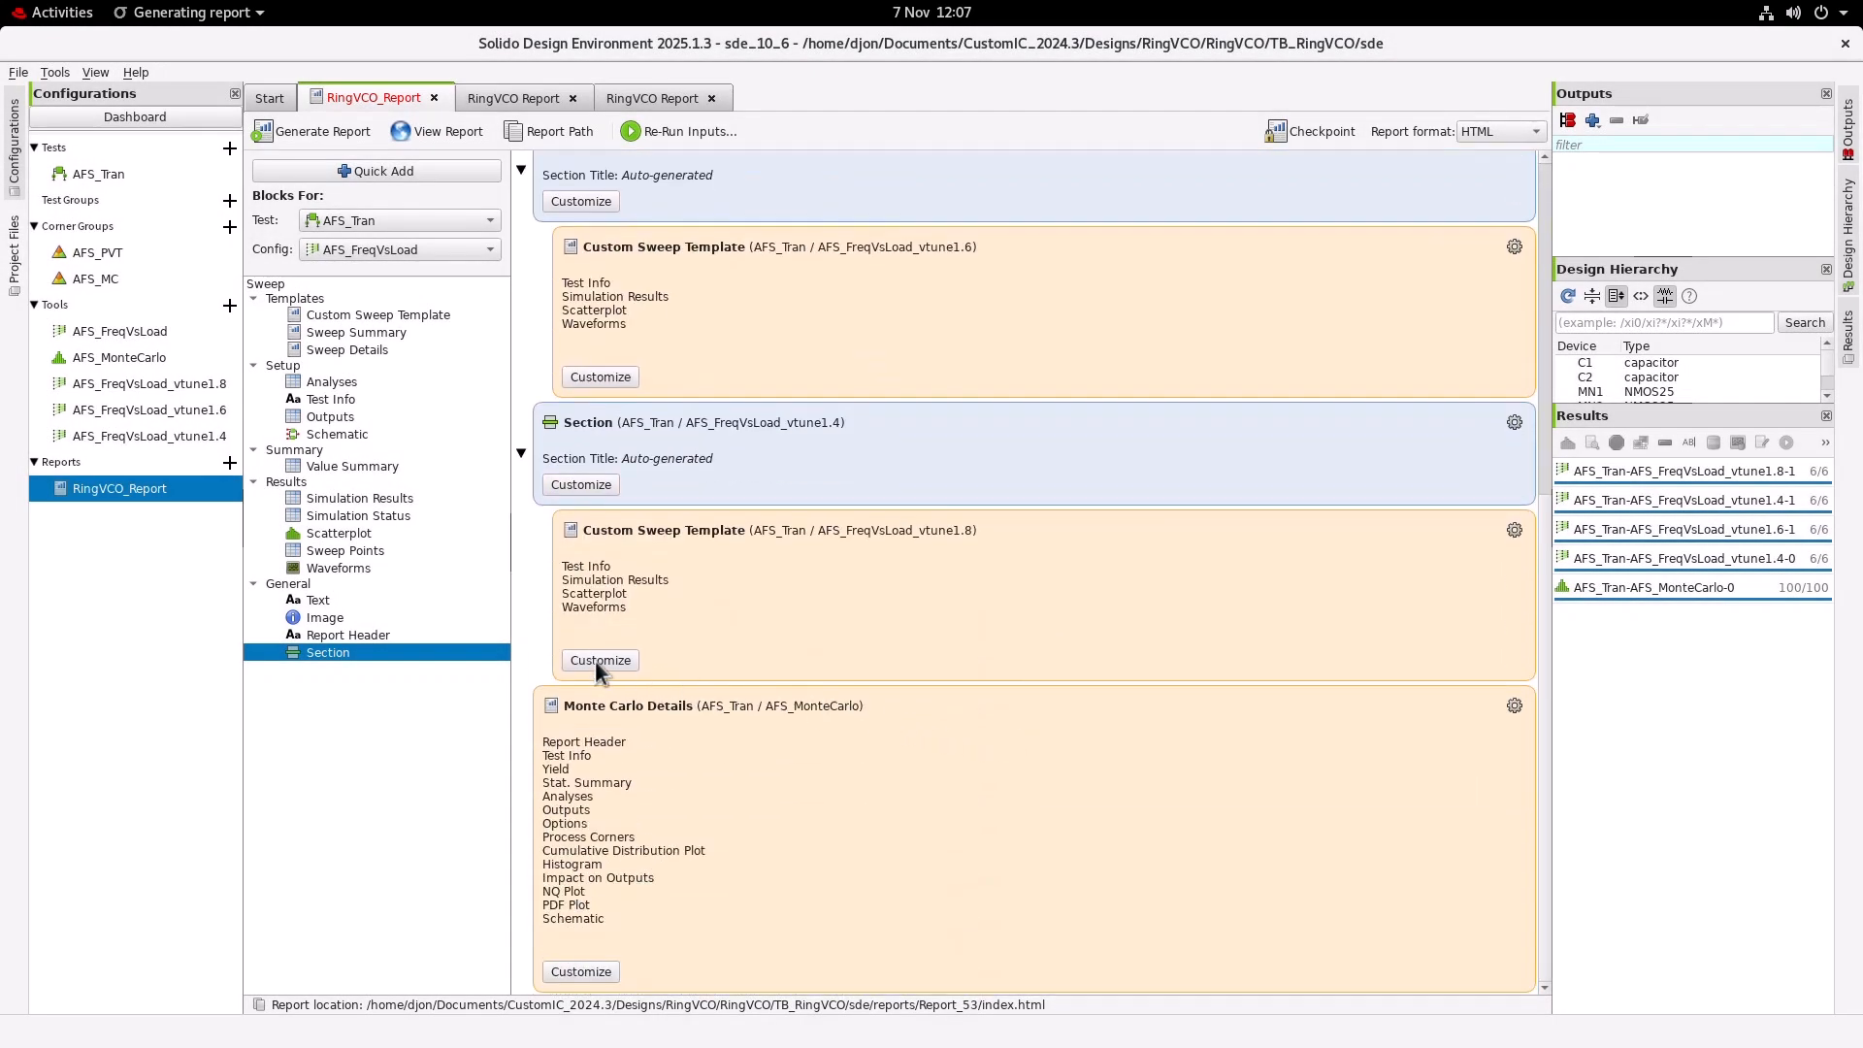
pyautogui.moveTo(690, 839); pyautogui.dragTo(776, 649)
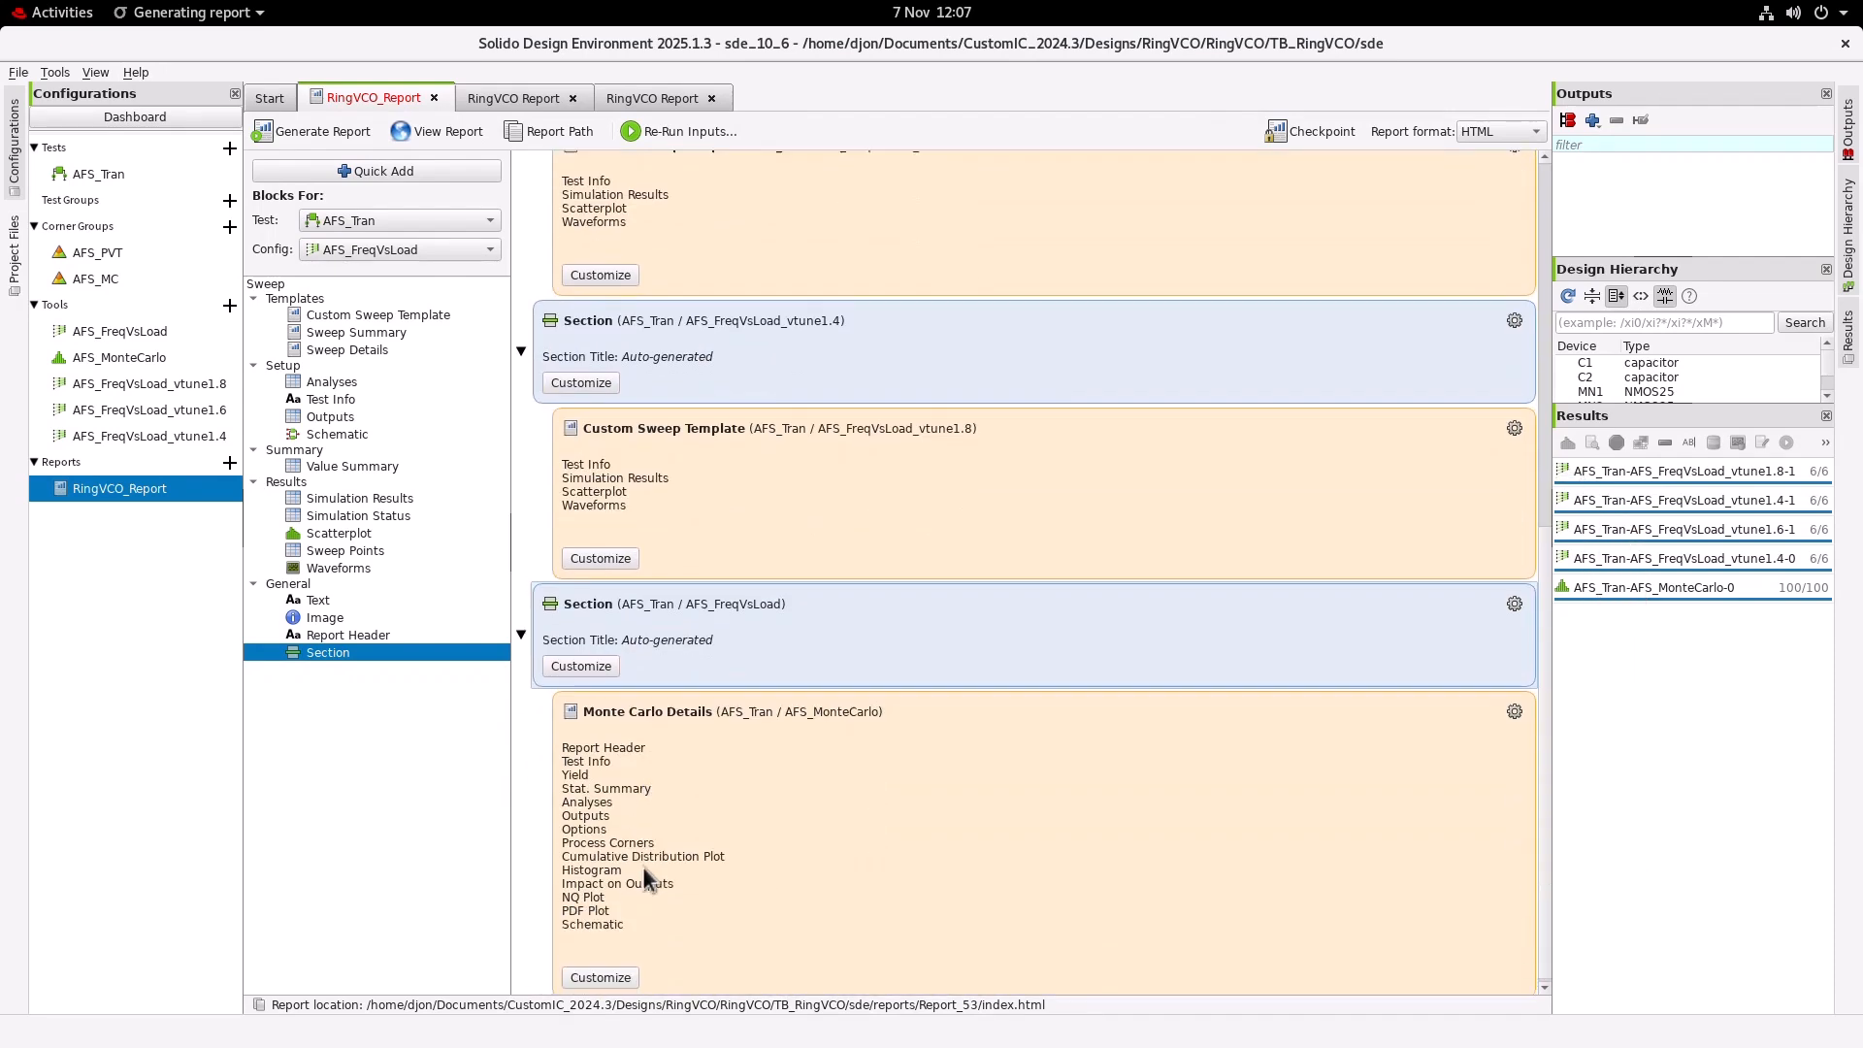